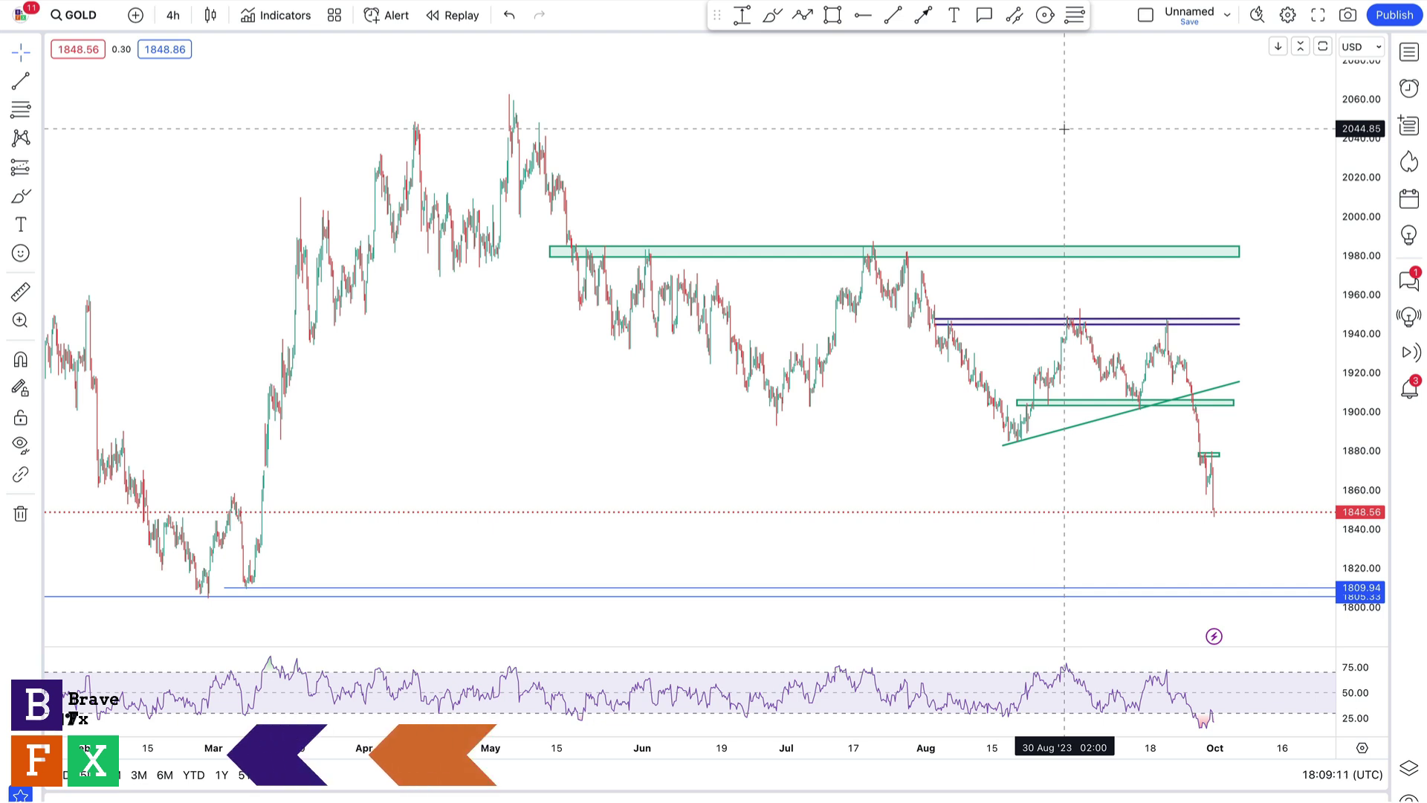
Draw a freehand projected path from the current gold price, sideways near 1850 and down through the 1809.94 and 1805.33 support lines
{"action": "left_click_drag", "start_coordinate": [1118, 159], "coordinate": [1001, 171]}
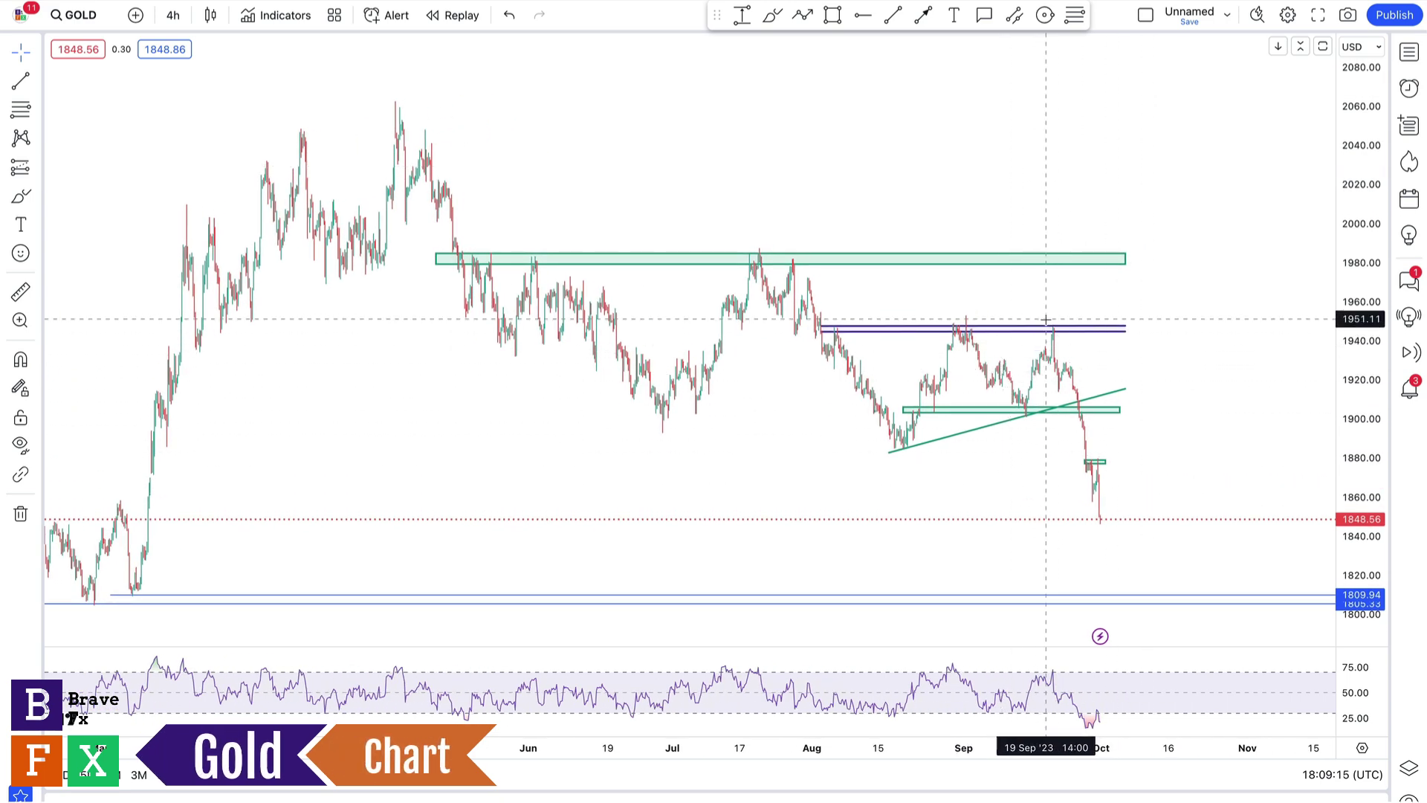
{"action": "left_click_drag", "start_coordinate": [1115, 354], "coordinate": [1068, 334]}
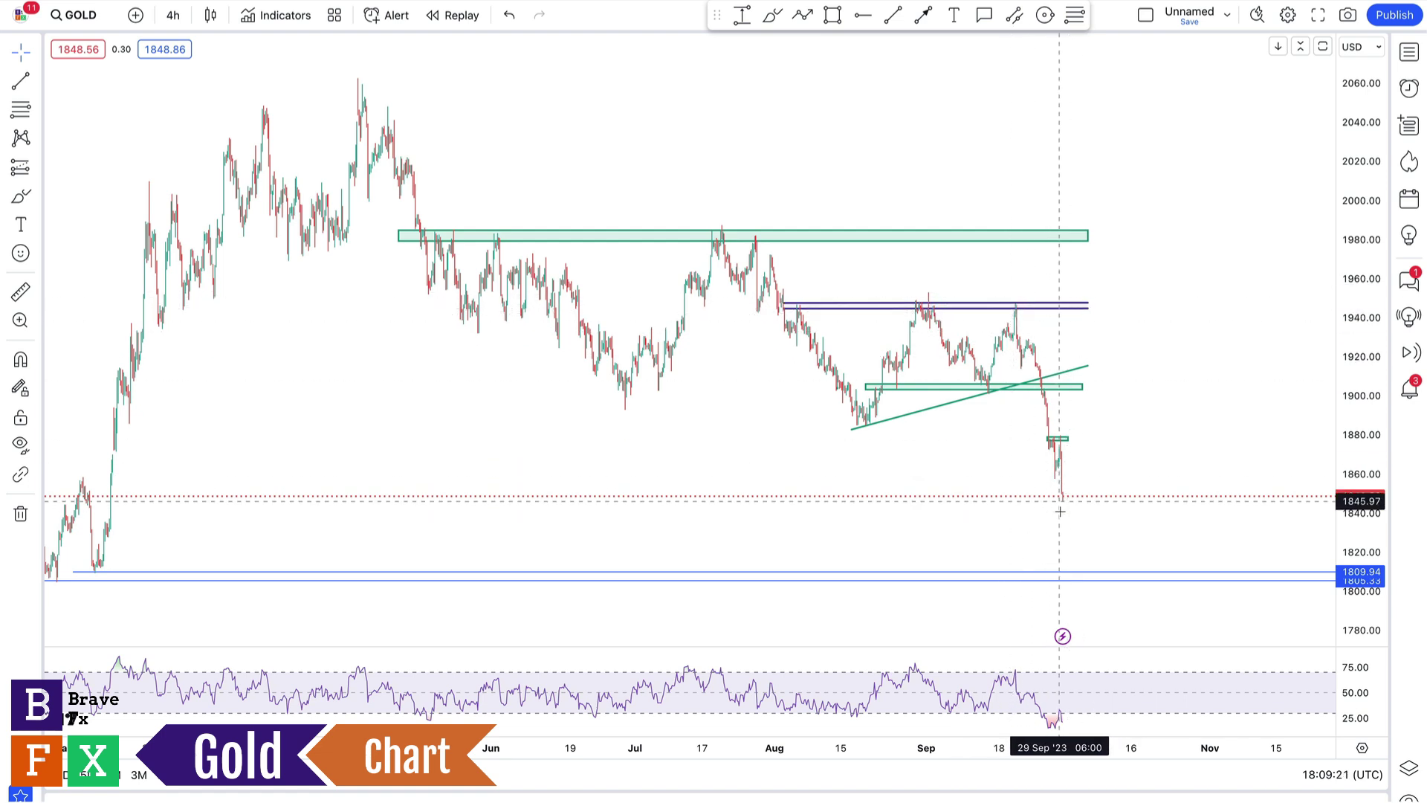
{"action": "left_click_drag", "start_coordinate": [928, 475], "coordinate": [1061, 425]}
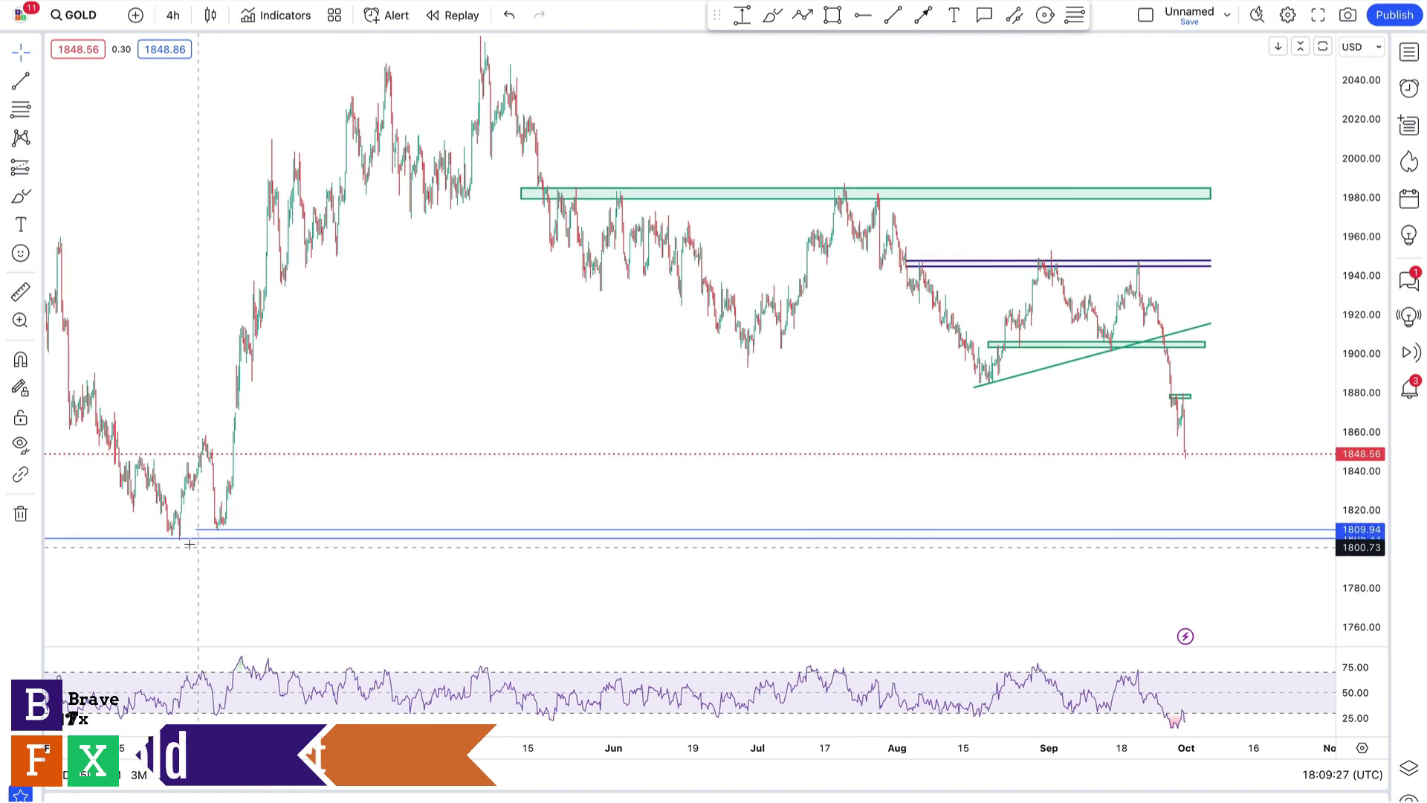
{"action": "left_click_drag", "start_coordinate": [290, 492], "coordinate": [459, 471]}
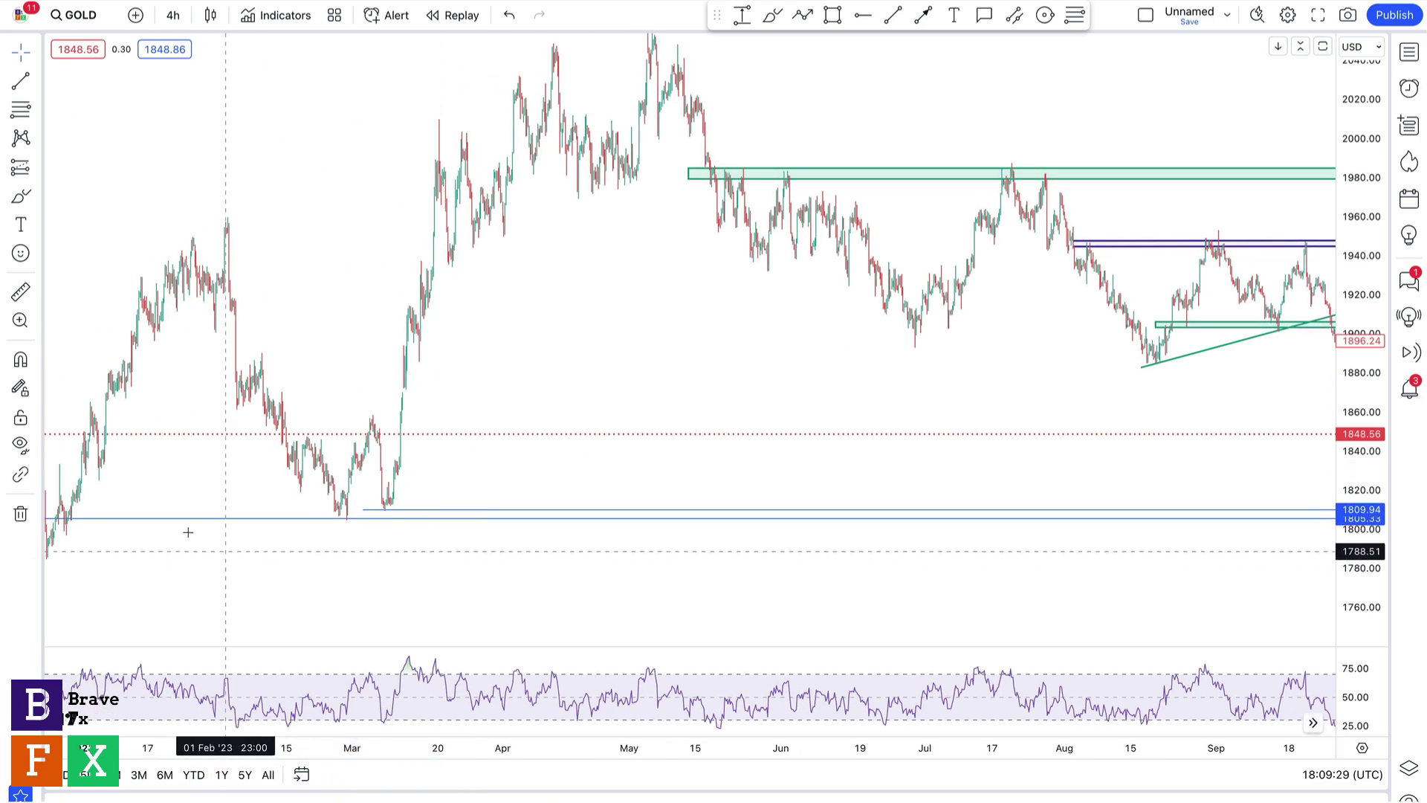
{"action": "left_click_drag", "start_coordinate": [554, 461], "coordinate": [220, 474]}
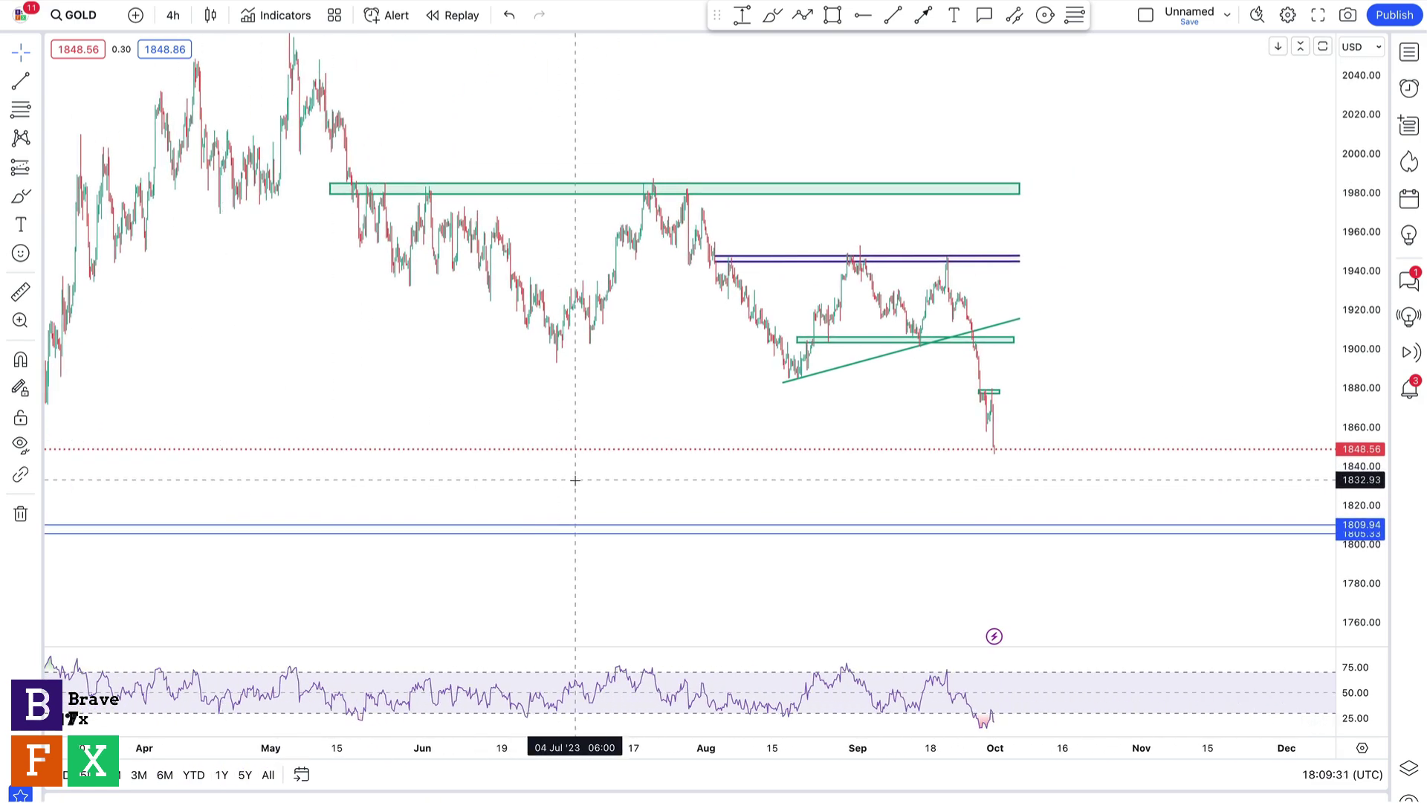
{"action": "left_click_drag", "start_coordinate": [574, 478], "coordinate": [491, 521]}
{"action": "left_click", "coordinate": [772, 15]}
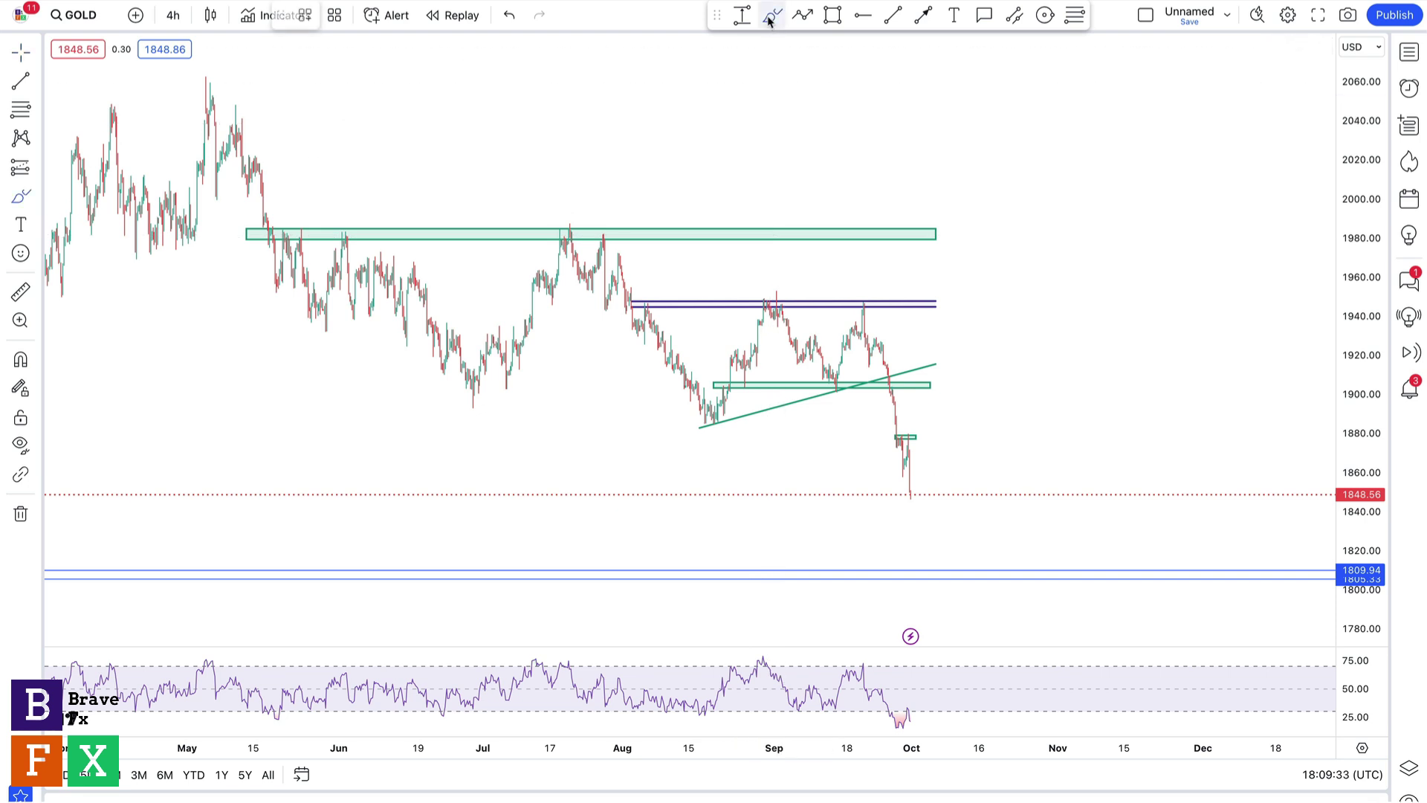
{"action": "mouse_move", "coordinate": [908, 496]}
{"action": "left_mouse_down"}
{"action": "mouse_move", "coordinate": [916, 471]}
{"action": "mouse_move", "coordinate": [921, 494]}
{"action": "mouse_move", "coordinate": [941, 483]}
{"action": "mouse_move", "coordinate": [947, 606]}
{"action": "left_mouse_up"}
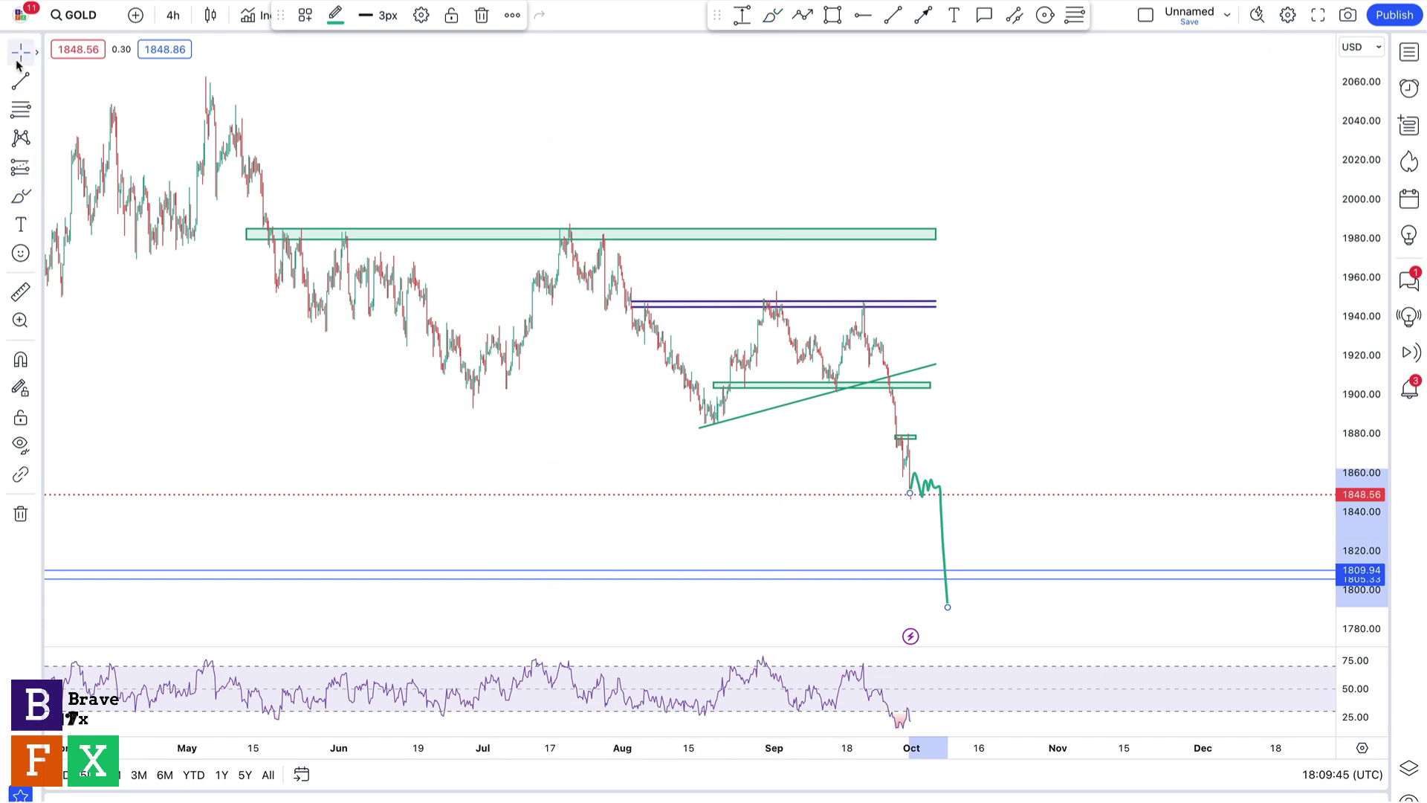
{"action": "left_click", "coordinate": [440, 505]}
Draw a short trend line beneath the projected consolidation, from about 1845.56 on 28 Sep to about 1849.23 on 10 Oct
{"action": "left_click_drag", "start_coordinate": [439, 505], "coordinate": [640, 440]}
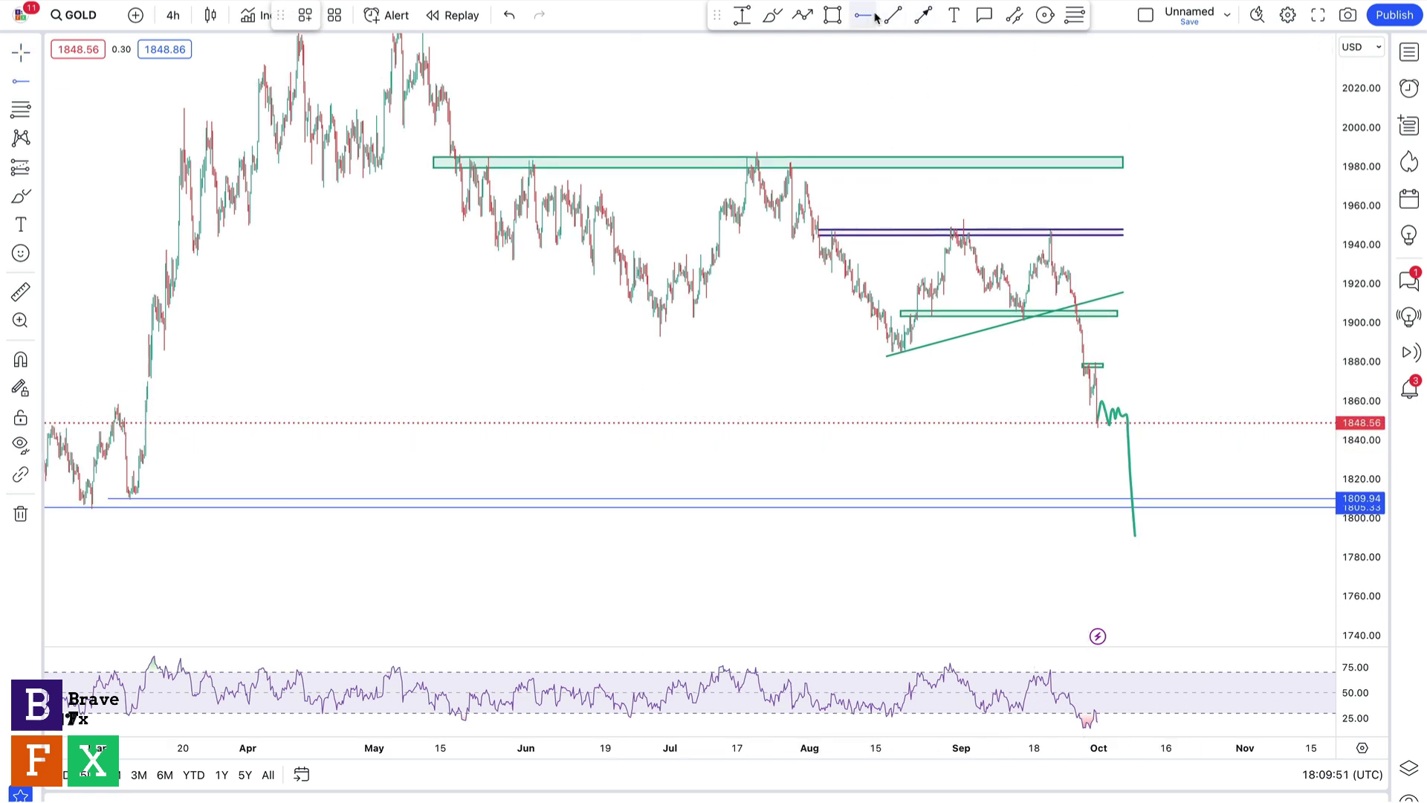
{"action": "left_click", "coordinate": [1090, 429]}
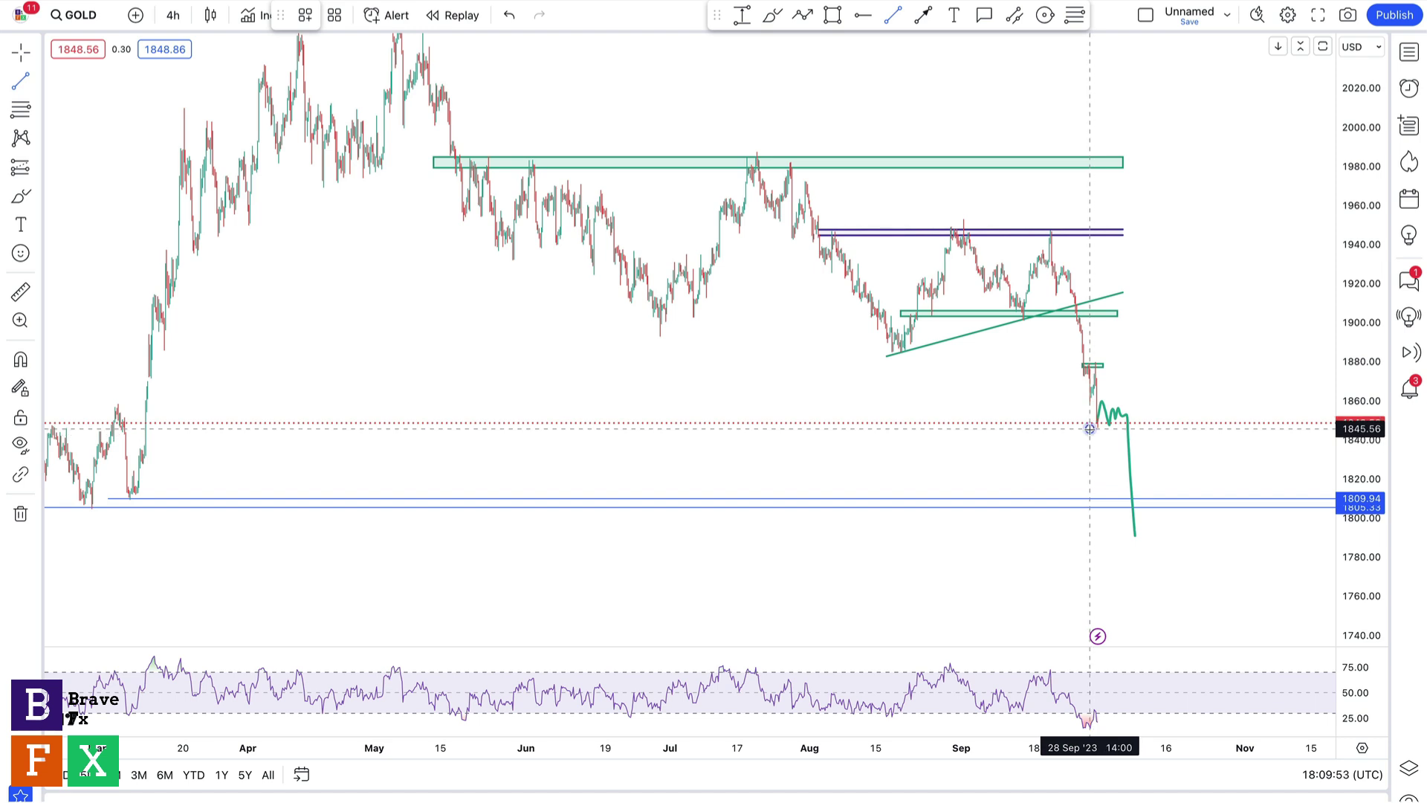
{"action": "left_click", "coordinate": [1141, 422]}
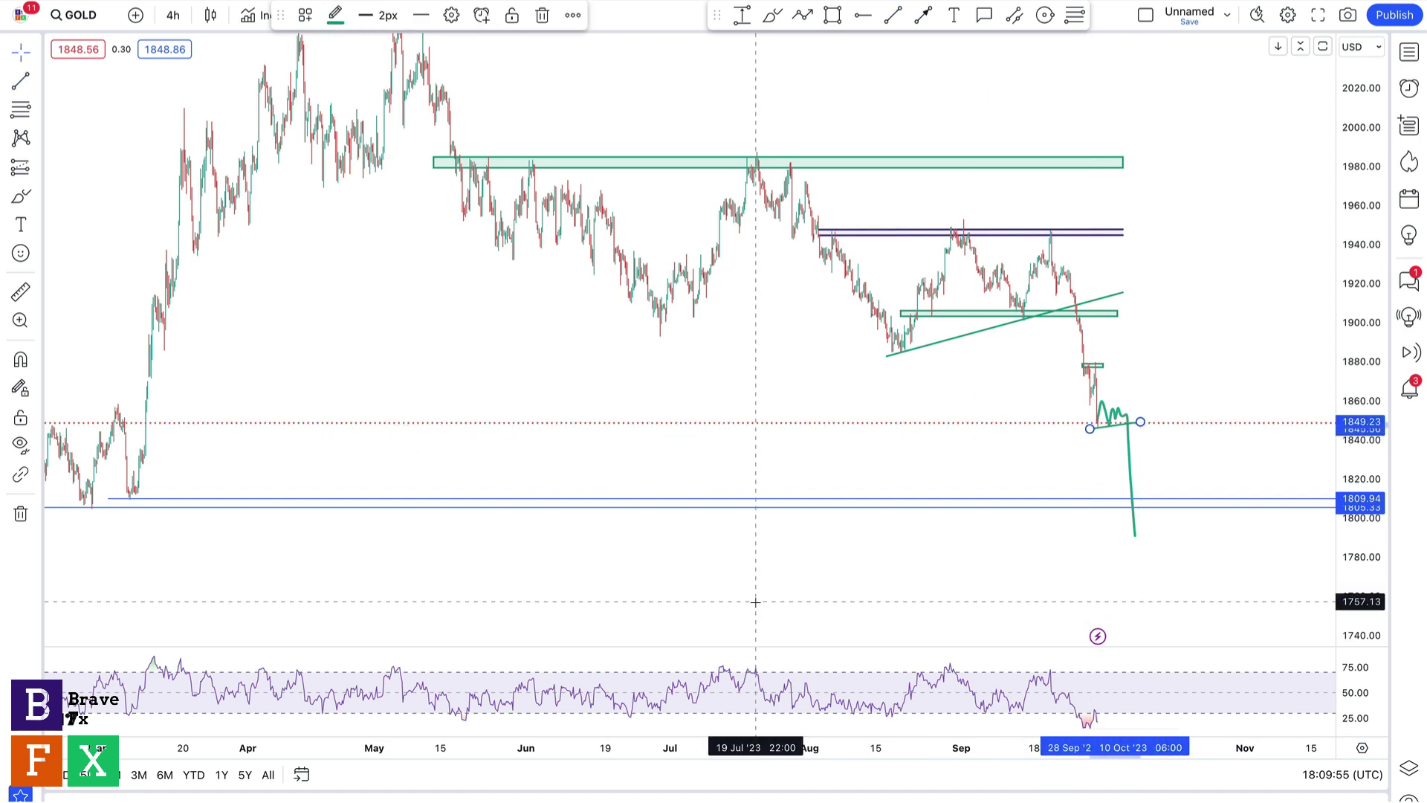
{"action": "left_click", "coordinate": [669, 723]}
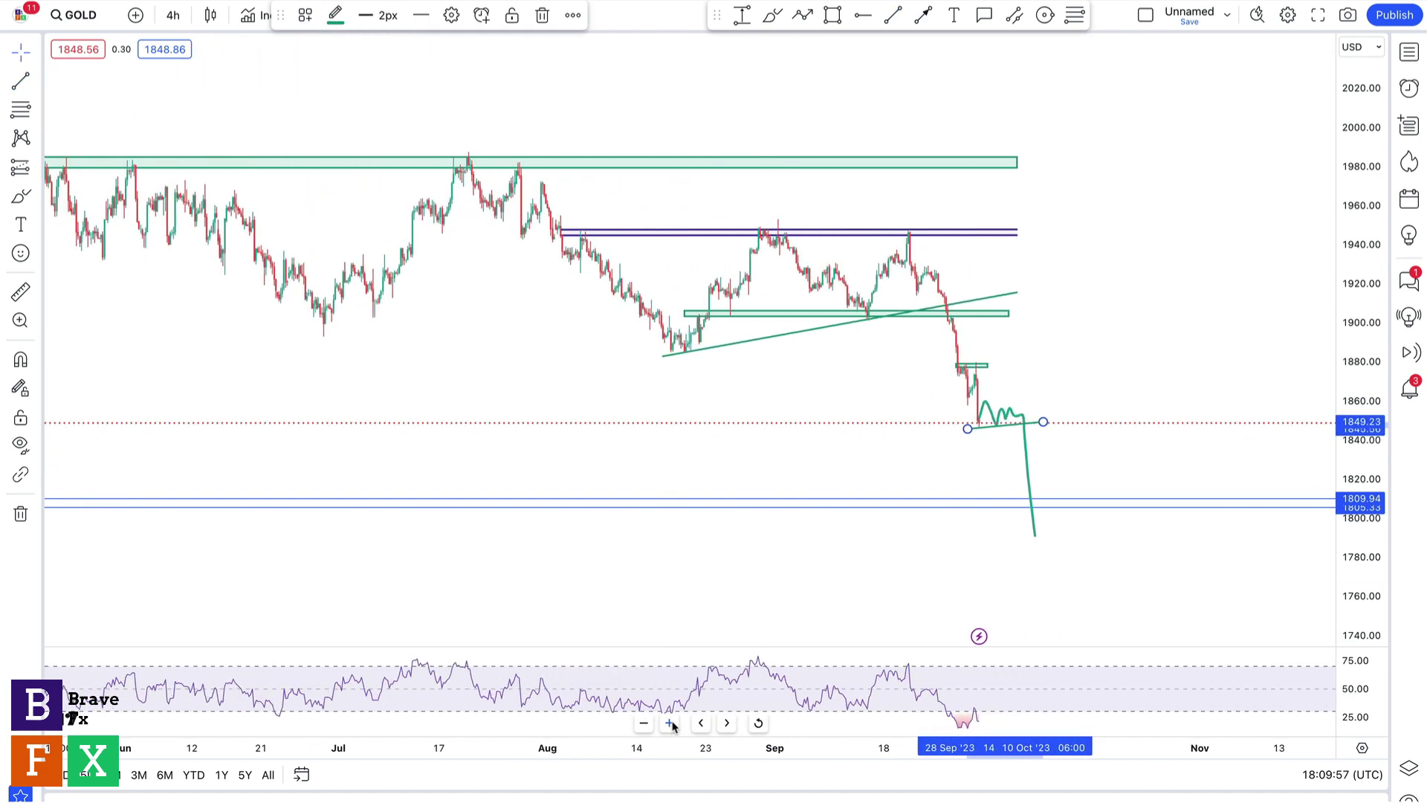
{"action": "left_click", "coordinate": [671, 724]}
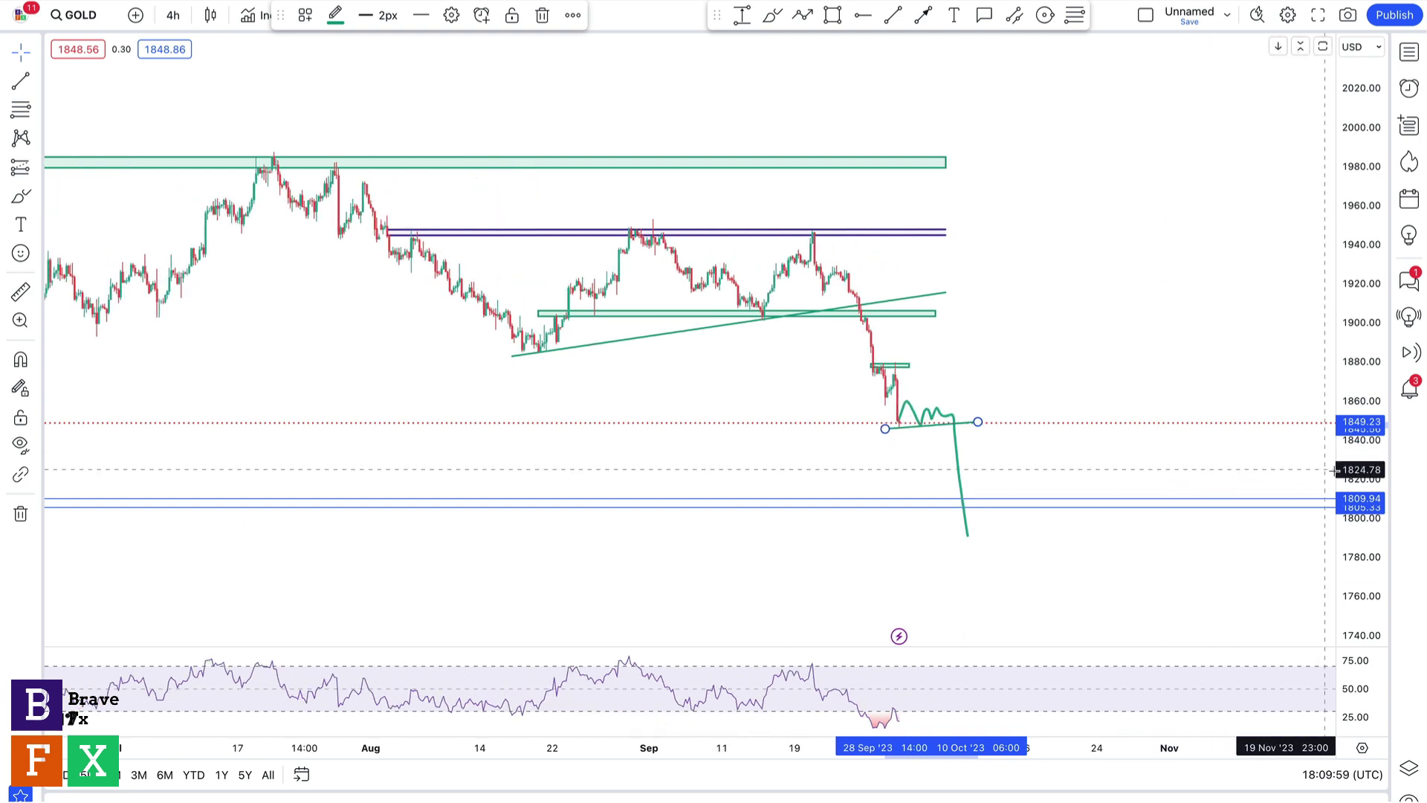
{"action": "left_click_drag", "start_coordinate": [1350, 471], "coordinate": [1347, 412]}
{"action": "left_click", "coordinate": [1069, 444]}
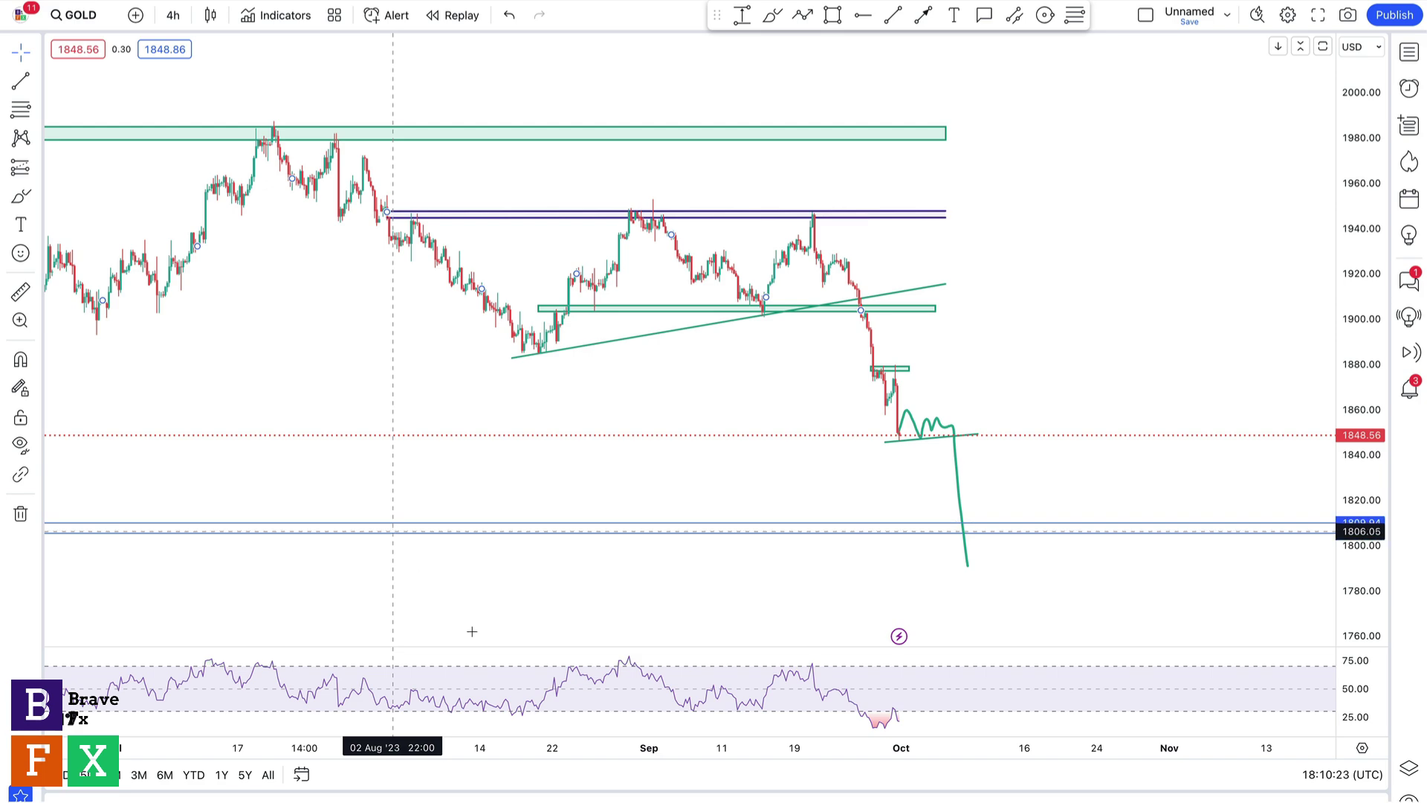
Delete the narrow green rectangle around 1905 that spans late August to early October
{"action": "left_click", "coordinate": [644, 723]}
{"action": "left_click", "coordinate": [644, 723]}
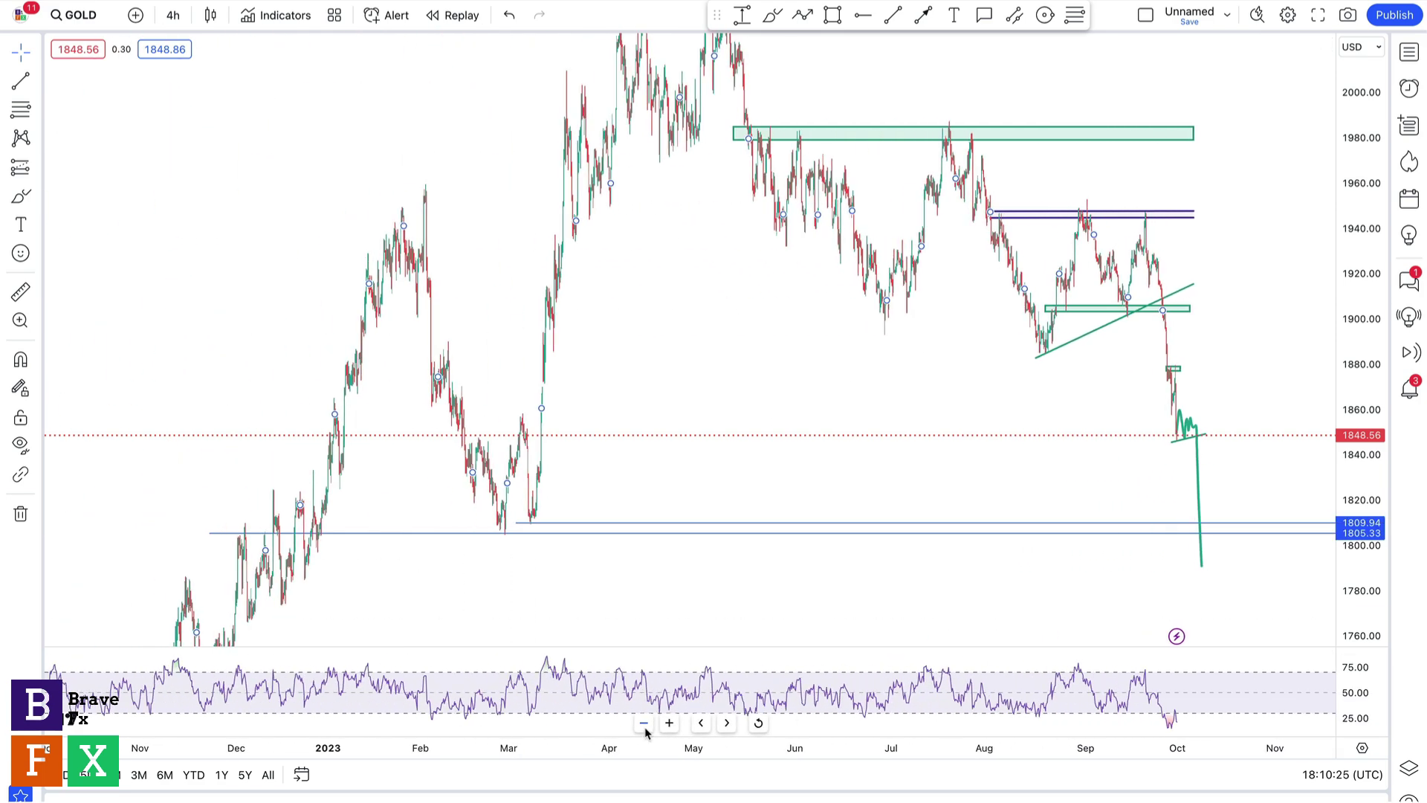
{"action": "double_click", "coordinate": [1372, 283]}
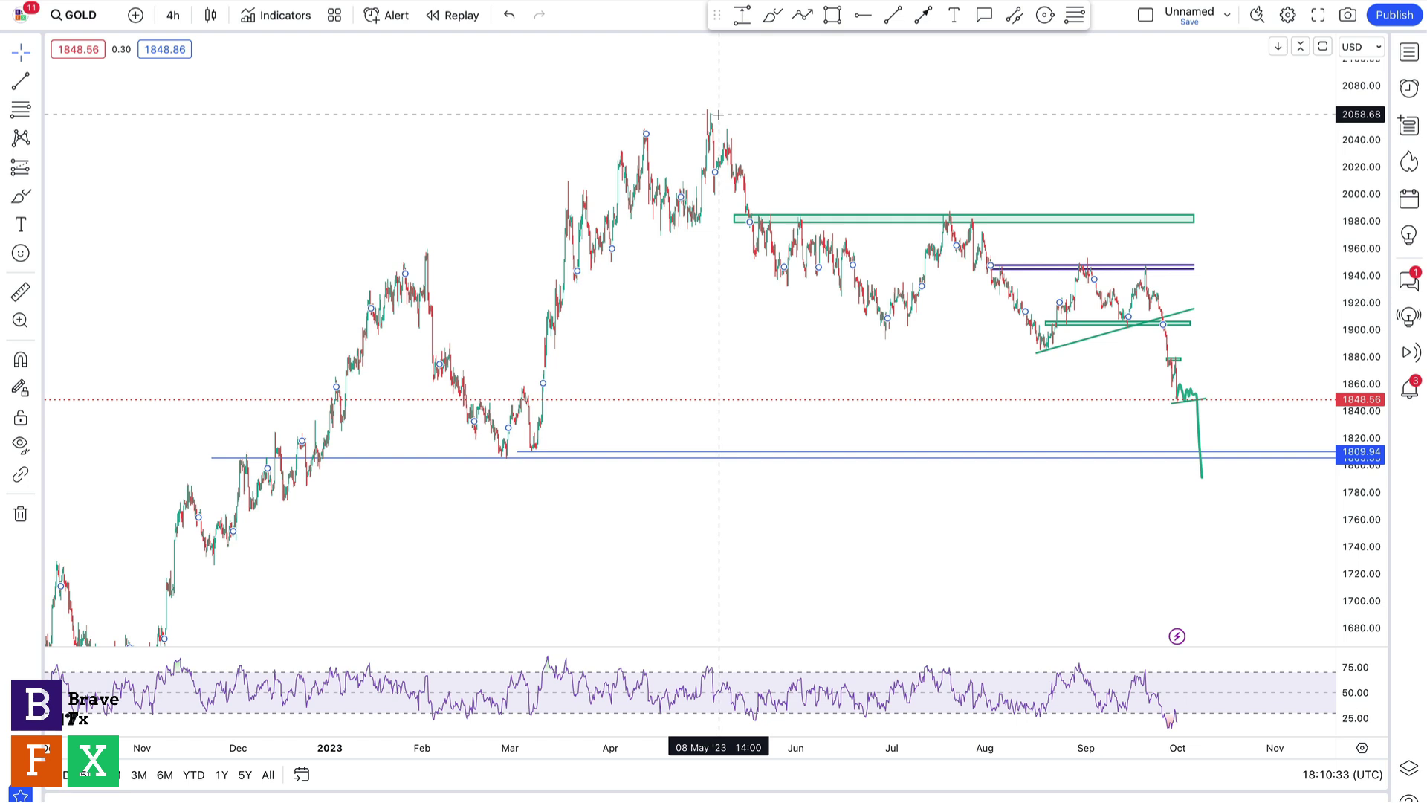
{"action": "scroll", "coordinate": [654, 117], "scroll_direction": "right", "scroll_amount": 3}
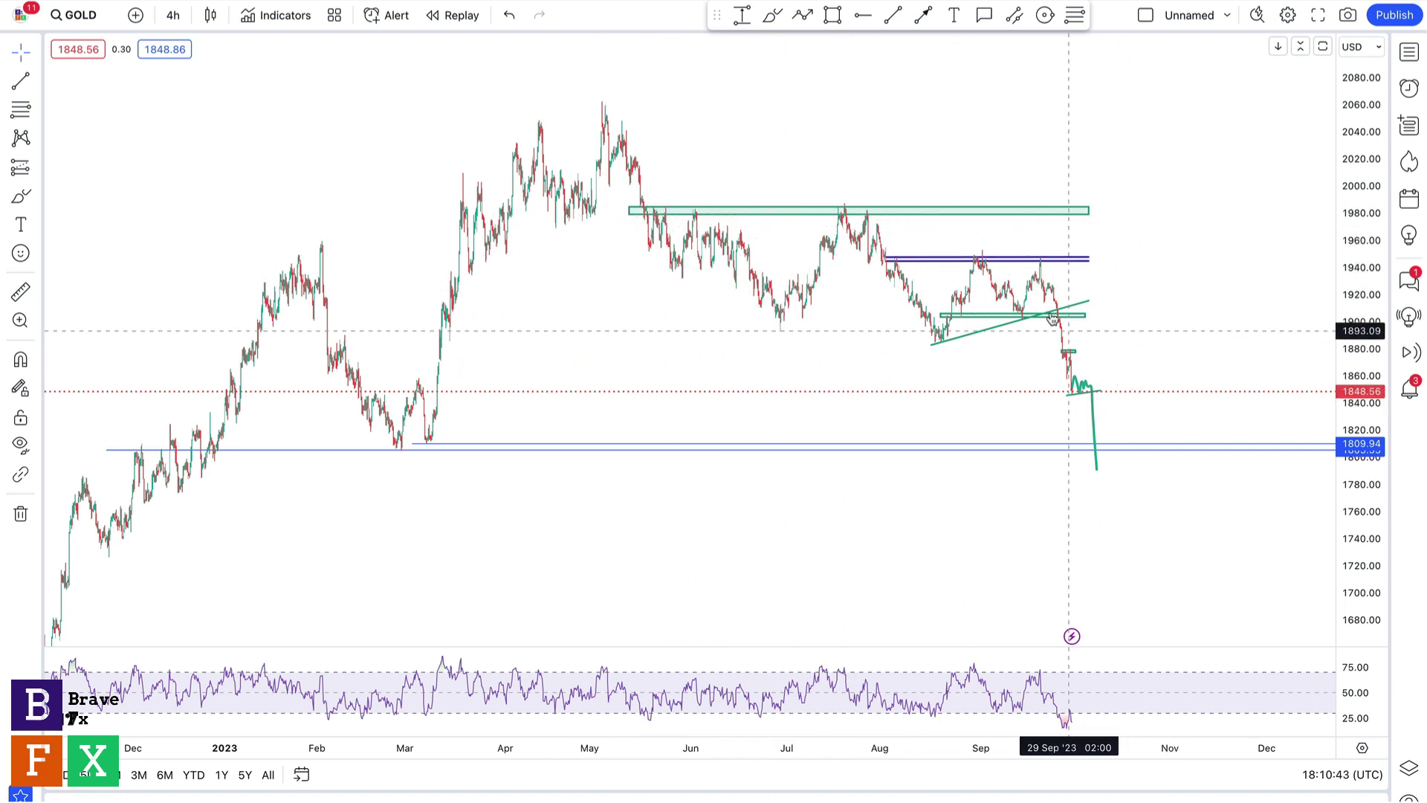
{"action": "left_click", "coordinate": [1082, 314]}
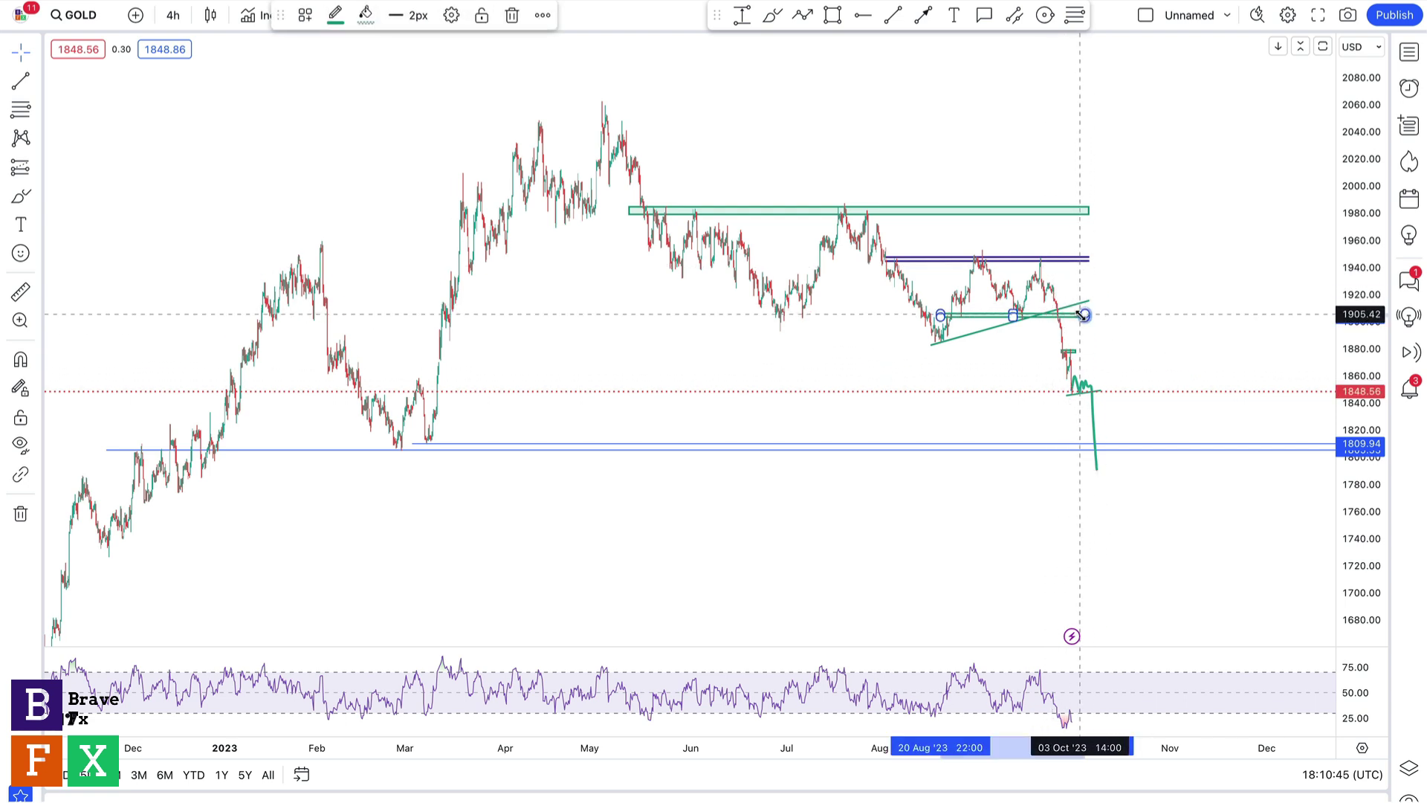
{"action": "key", "text": "Delete"}
Circle the August–September price swings freehand, remove the circles, and trace the decline from the July high near 1984 with the brush
{"action": "left_click_drag", "start_coordinate": [1147, 186], "coordinate": [1019, 203]}
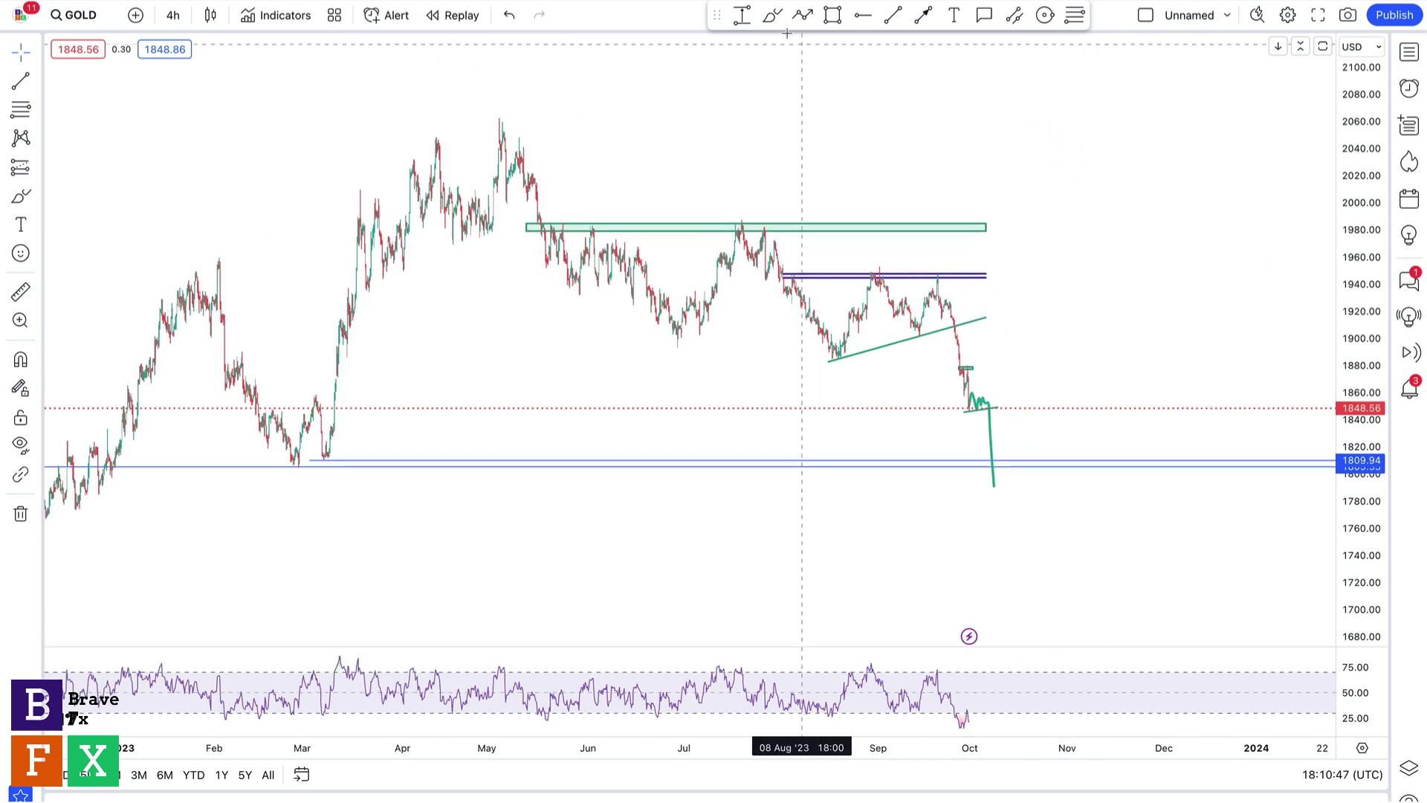
{"action": "left_click", "coordinate": [772, 15]}
{"action": "mouse_move", "coordinate": [906, 262]}
{"action": "left_mouse_down"}
{"action": "mouse_move", "coordinate": [855, 265]}
{"action": "mouse_move", "coordinate": [888, 380]}
{"action": "mouse_move", "coordinate": [959, 350]}
{"action": "mouse_move", "coordinate": [903, 264]}
{"action": "mouse_move", "coordinate": [840, 313]}
{"action": "mouse_move", "coordinate": [914, 347]}
{"action": "left_mouse_up"}
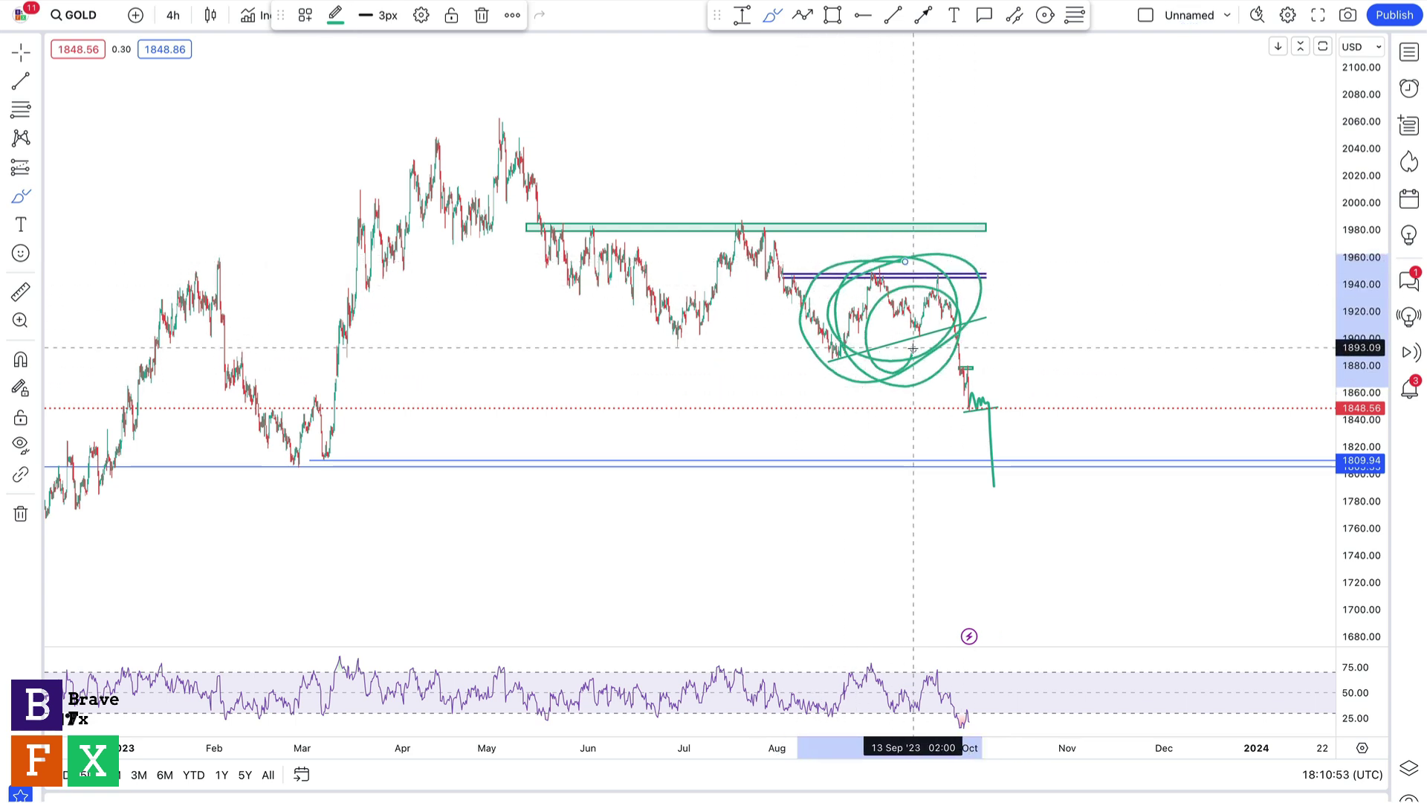
{"action": "key", "text": "Delete"}
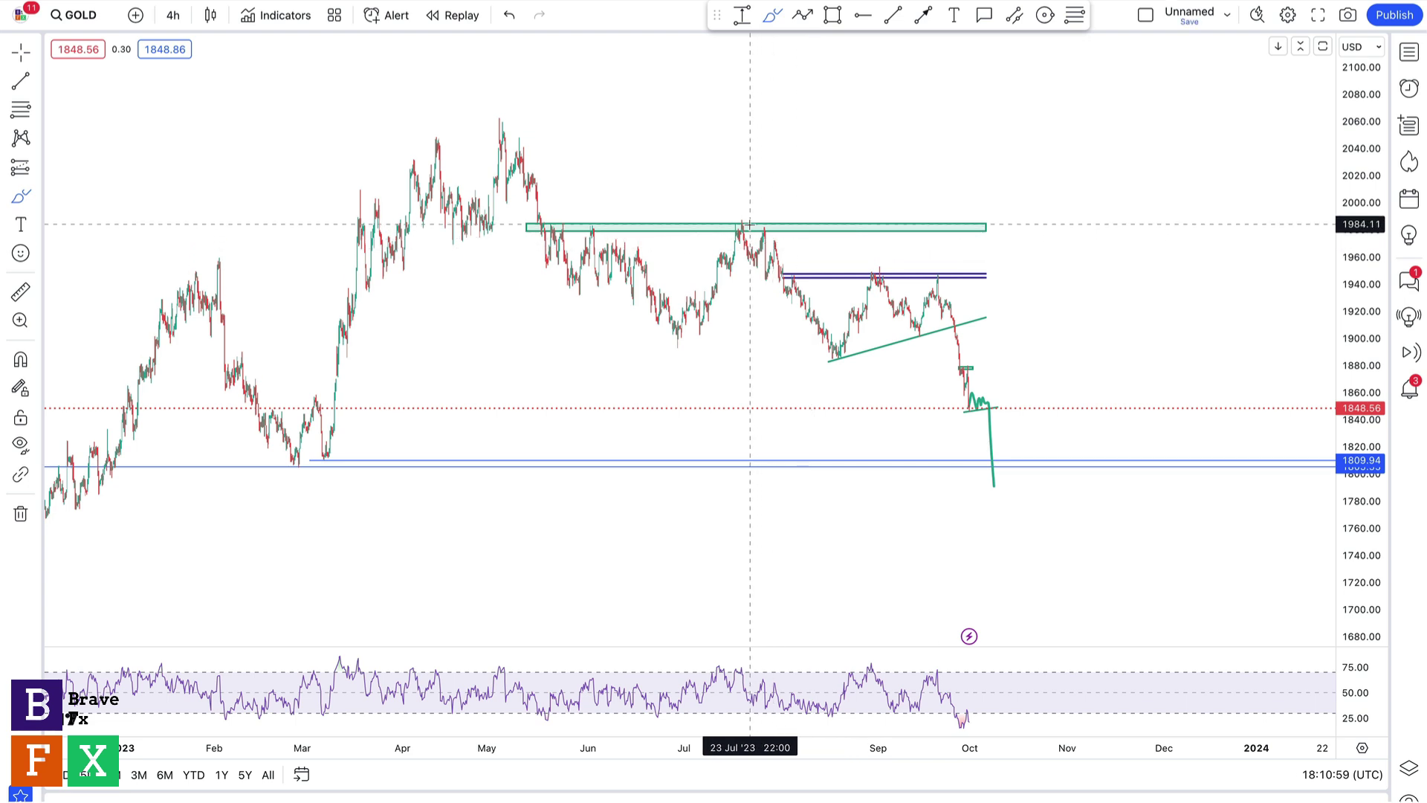
{"action": "mouse_move", "coordinate": [749, 225]}
{"action": "left_mouse_down"}
{"action": "mouse_move", "coordinate": [830, 372]}
{"action": "mouse_move", "coordinate": [871, 269]}
{"action": "mouse_move", "coordinate": [927, 324]}
{"action": "mouse_move", "coordinate": [933, 269]}
{"action": "mouse_move", "coordinate": [996, 487]}
{"action": "left_mouse_up"}
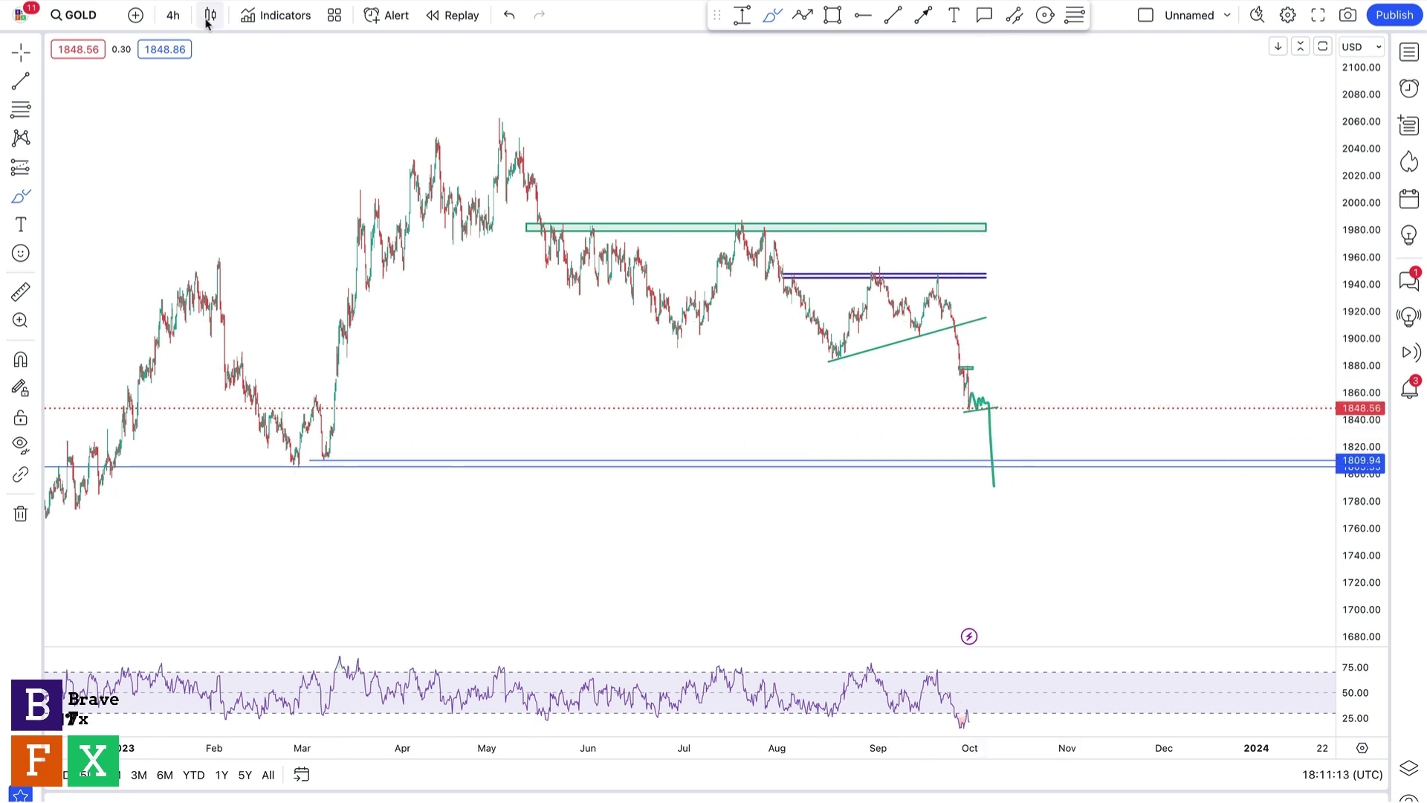
Switch the chart to the 1-hour timeframe and enlarge the late-September decline
{"action": "left_click", "coordinate": [174, 15]}
{"action": "left_click", "coordinate": [181, 408]}
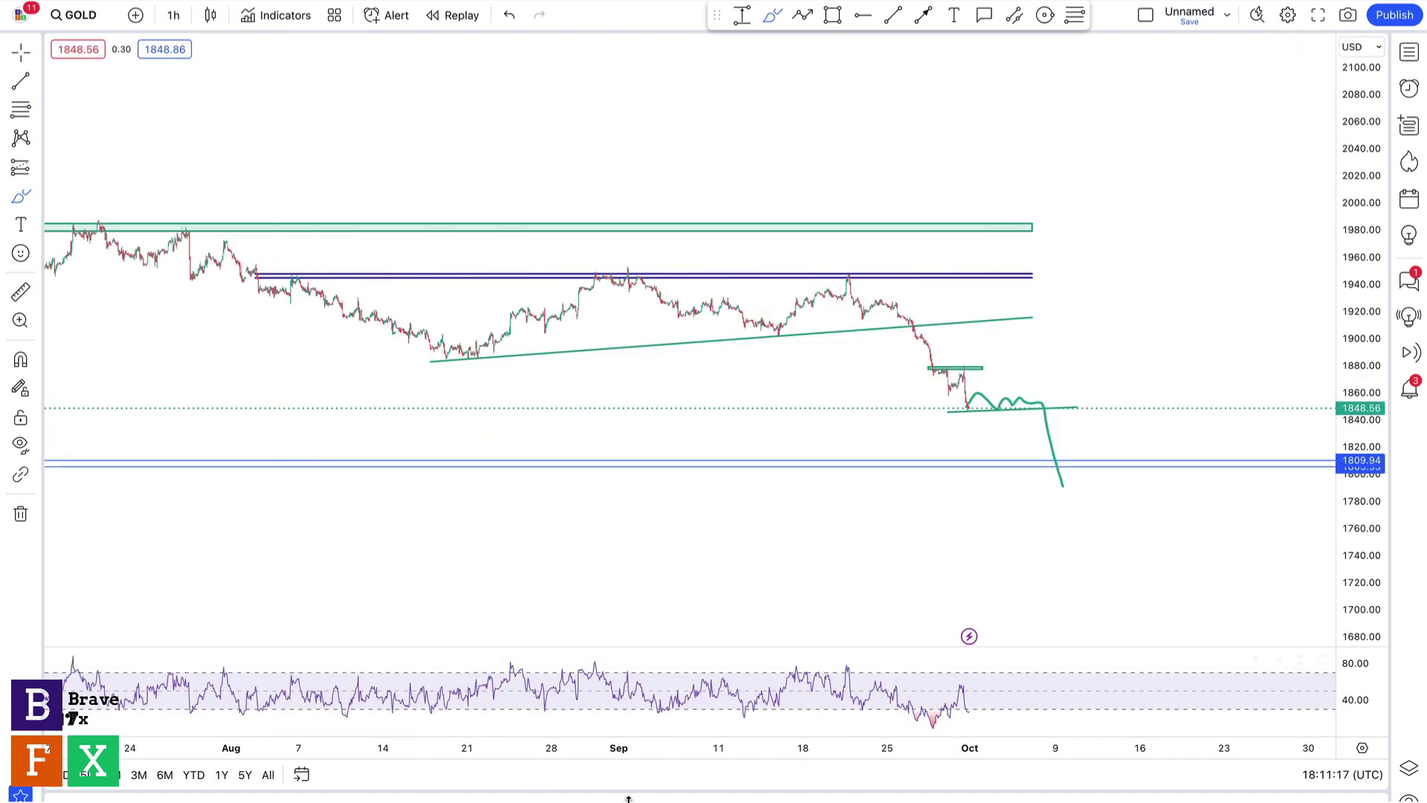
{"action": "left_click_drag", "start_coordinate": [1359, 555], "coordinate": [1359, 330]}
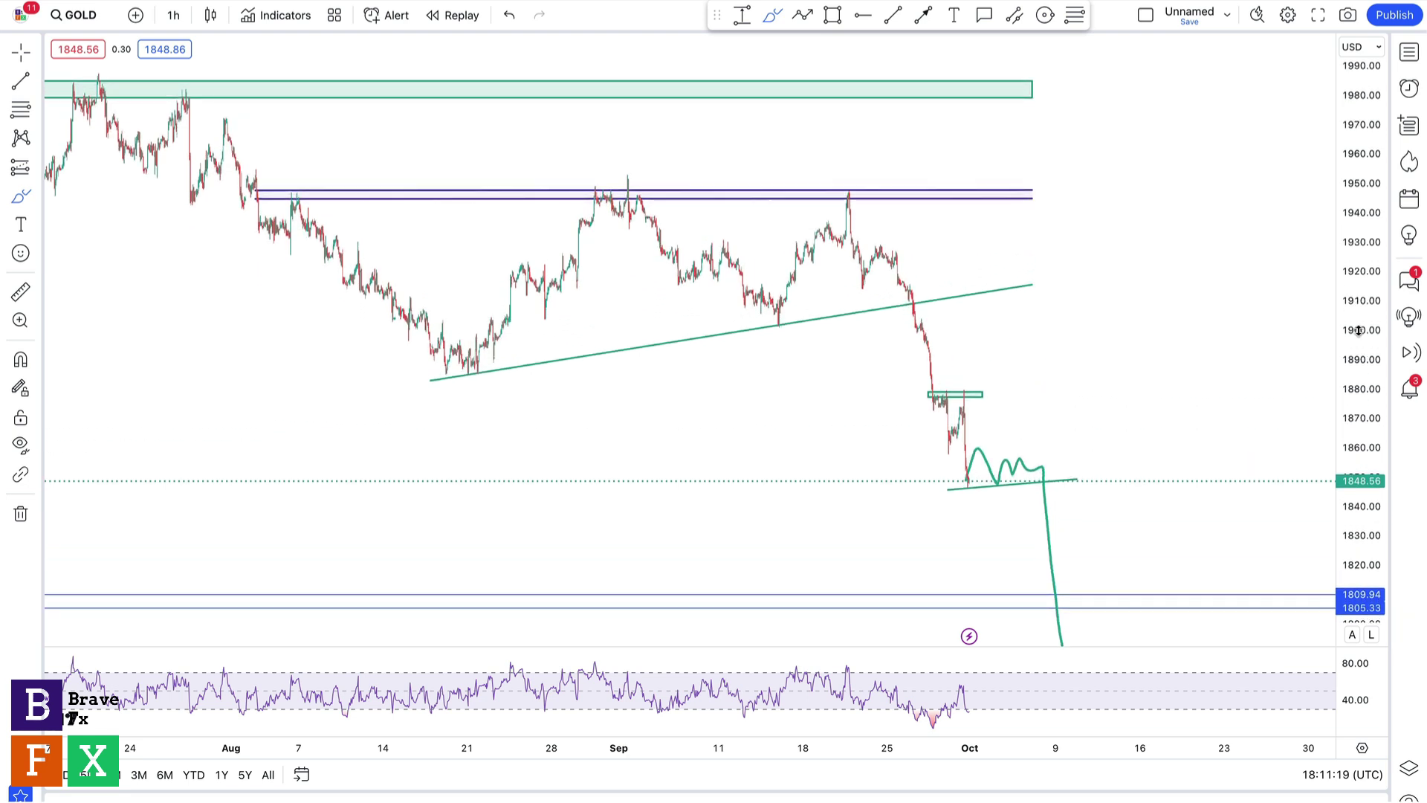
{"action": "left_click", "coordinate": [671, 723]}
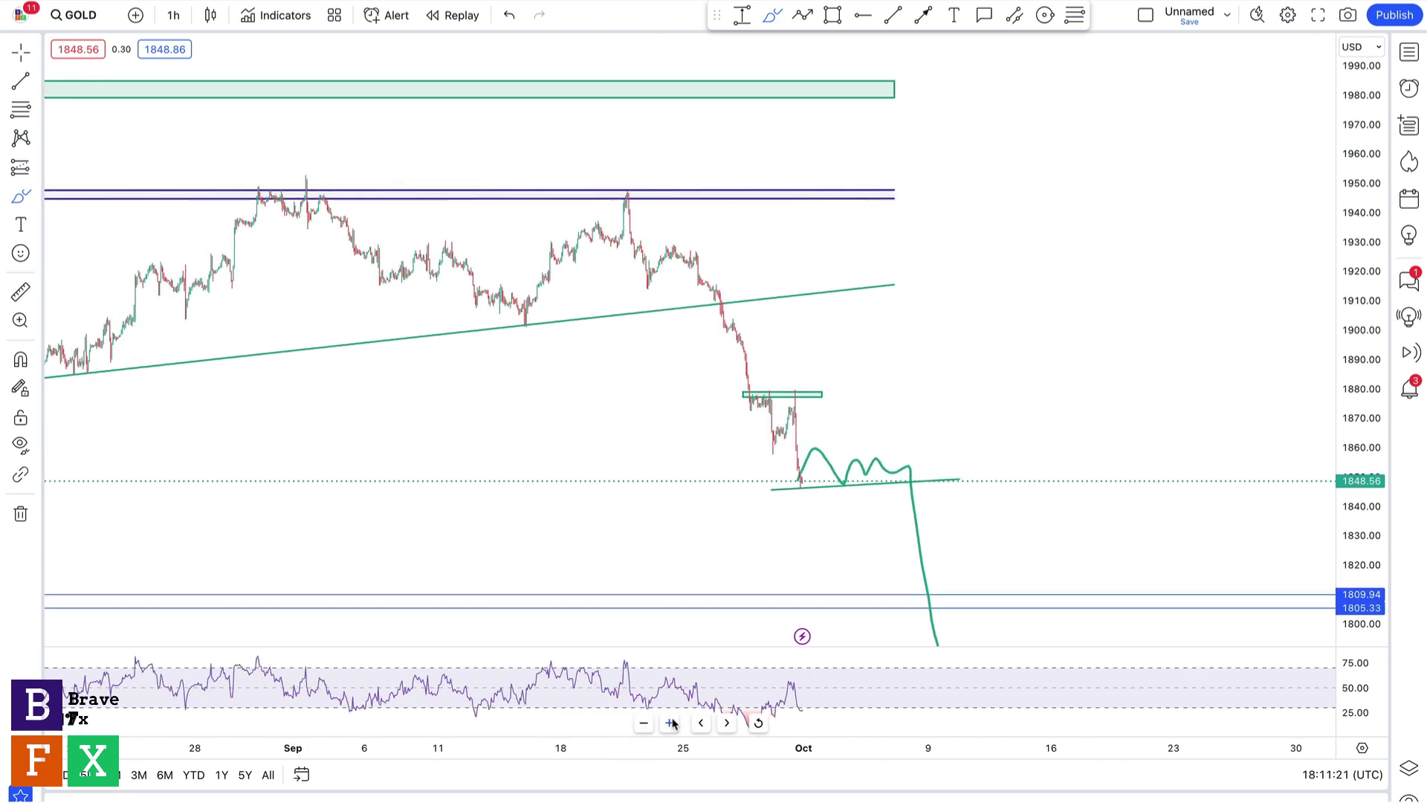
{"action": "left_click", "coordinate": [671, 723]}
{"action": "left_click", "coordinate": [671, 723]}
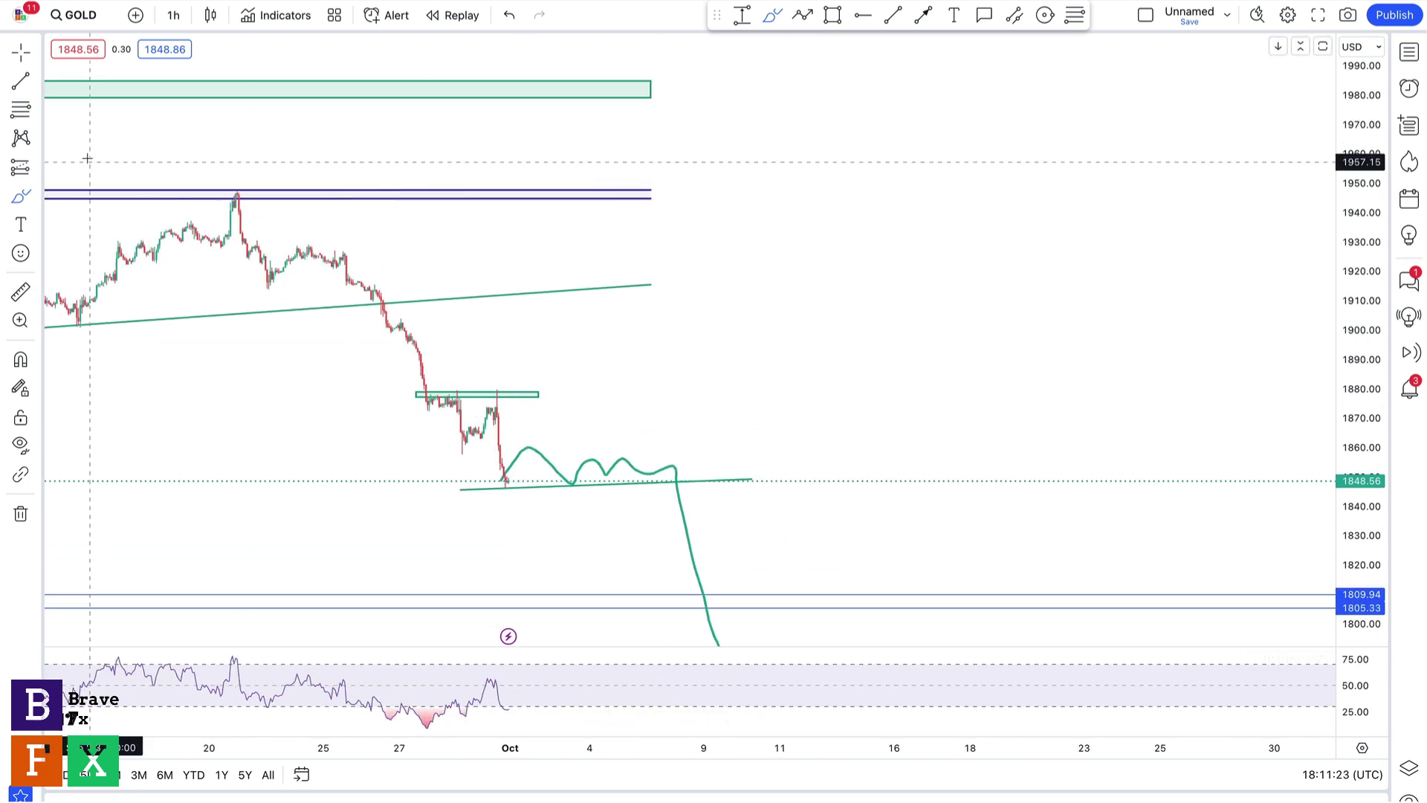
Delete the freehand projected path and the short trend line beneath it
{"action": "left_click", "coordinate": [21, 50]}
{"action": "left_click", "coordinate": [495, 395]}
{"action": "left_click", "coordinate": [526, 449]}
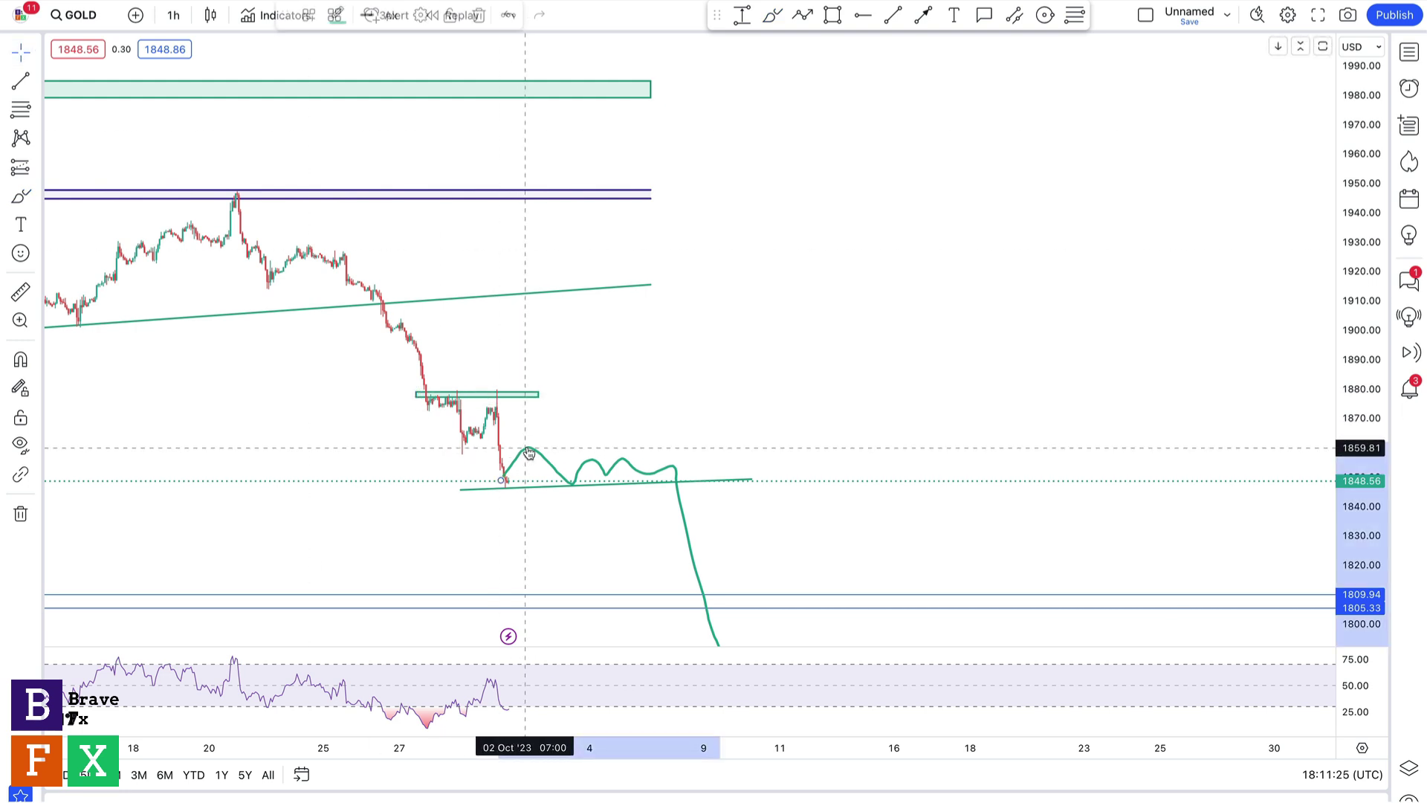
{"action": "key", "text": "Delete"}
{"action": "left_click", "coordinate": [570, 486]}
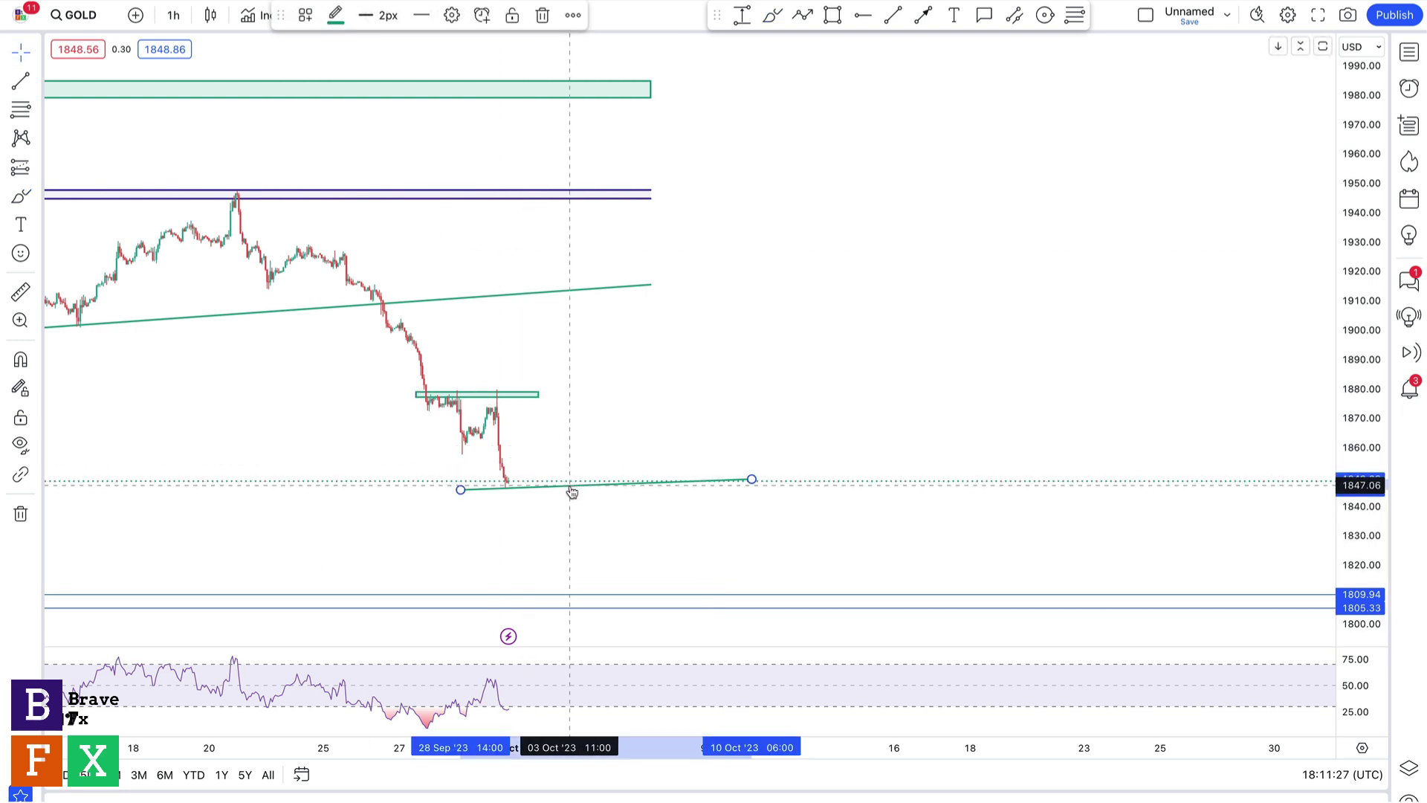
{"action": "key", "text": "Delete"}
Trace the decline from about 1900 through the retest near 1880, and project it sideways around 1850 and down to the 1805.33 support
{"action": "left_click_drag", "start_coordinate": [593, 360], "coordinate": [1118, 365]}
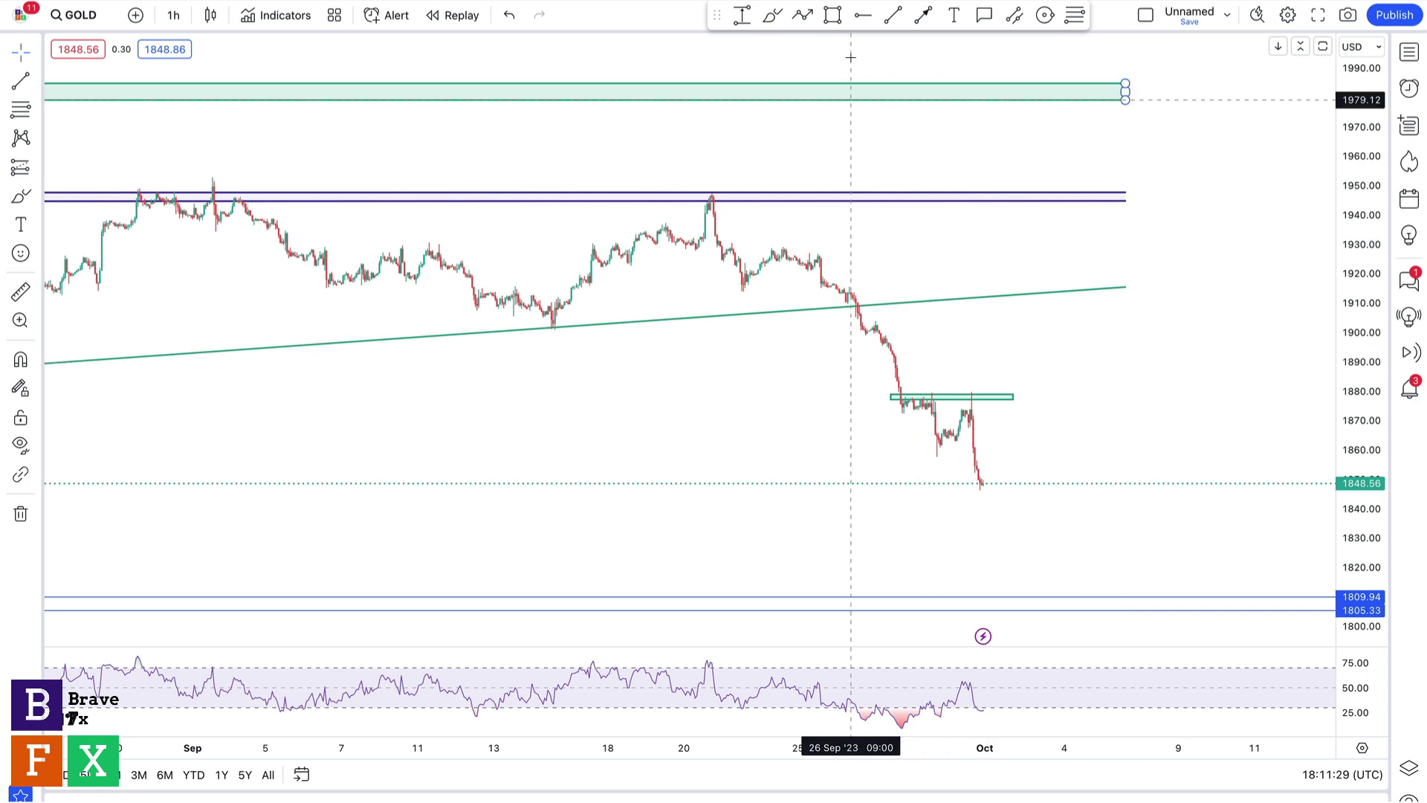
{"action": "mouse_move", "coordinate": [871, 327]}
{"action": "left_mouse_down"}
{"action": "mouse_move", "coordinate": [913, 405]}
{"action": "mouse_move", "coordinate": [929, 389]}
{"action": "mouse_move", "coordinate": [950, 446]}
{"action": "mouse_move", "coordinate": [971, 399]}
{"action": "left_mouse_up"}
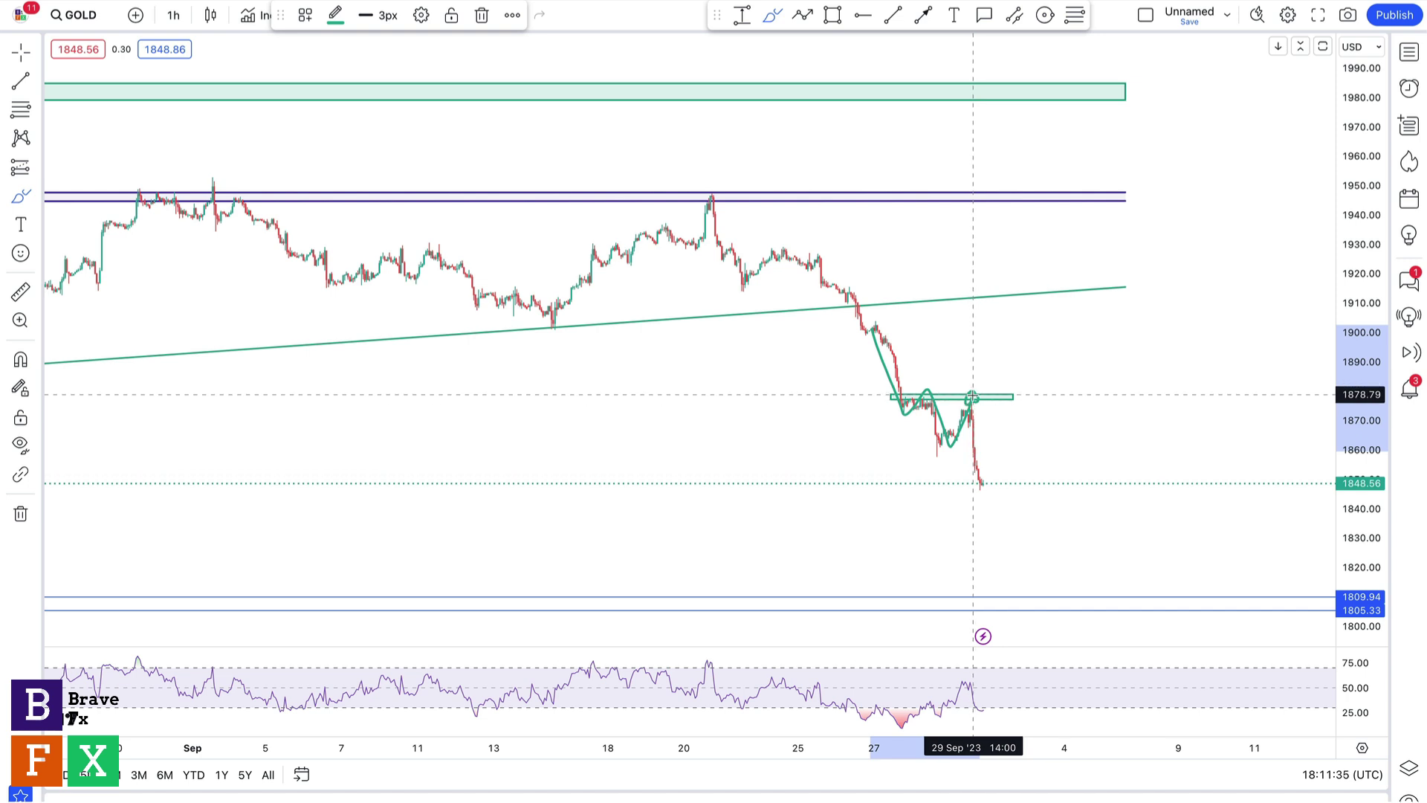
{"action": "mouse_move", "coordinate": [973, 397]}
{"action": "left_mouse_down"}
{"action": "mouse_move", "coordinate": [981, 484]}
{"action": "mouse_move", "coordinate": [995, 464]}
{"action": "mouse_move", "coordinate": [1005, 492]}
{"action": "mouse_move", "coordinate": [1015, 467]}
{"action": "mouse_move", "coordinate": [1036, 479]}
{"action": "mouse_move", "coordinate": [1078, 614]}
{"action": "left_mouse_up"}
Draw a short trend line under the projected consolidation, from 29 Sep to about 1847 on 3 Oct
{"action": "key", "text": "alt+t"}
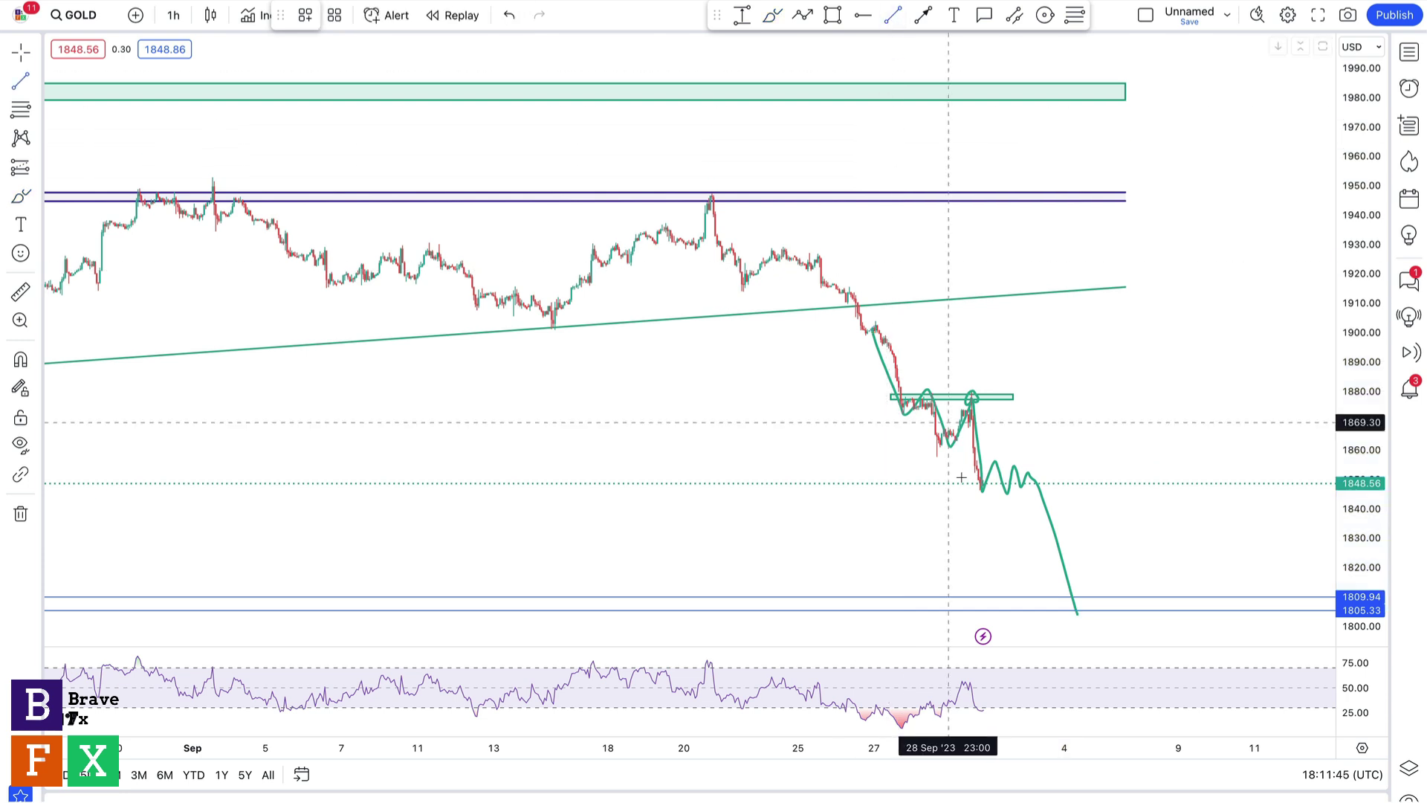
{"action": "left_click", "coordinate": [974, 492]}
{"action": "left_click", "coordinate": [1056, 488]}
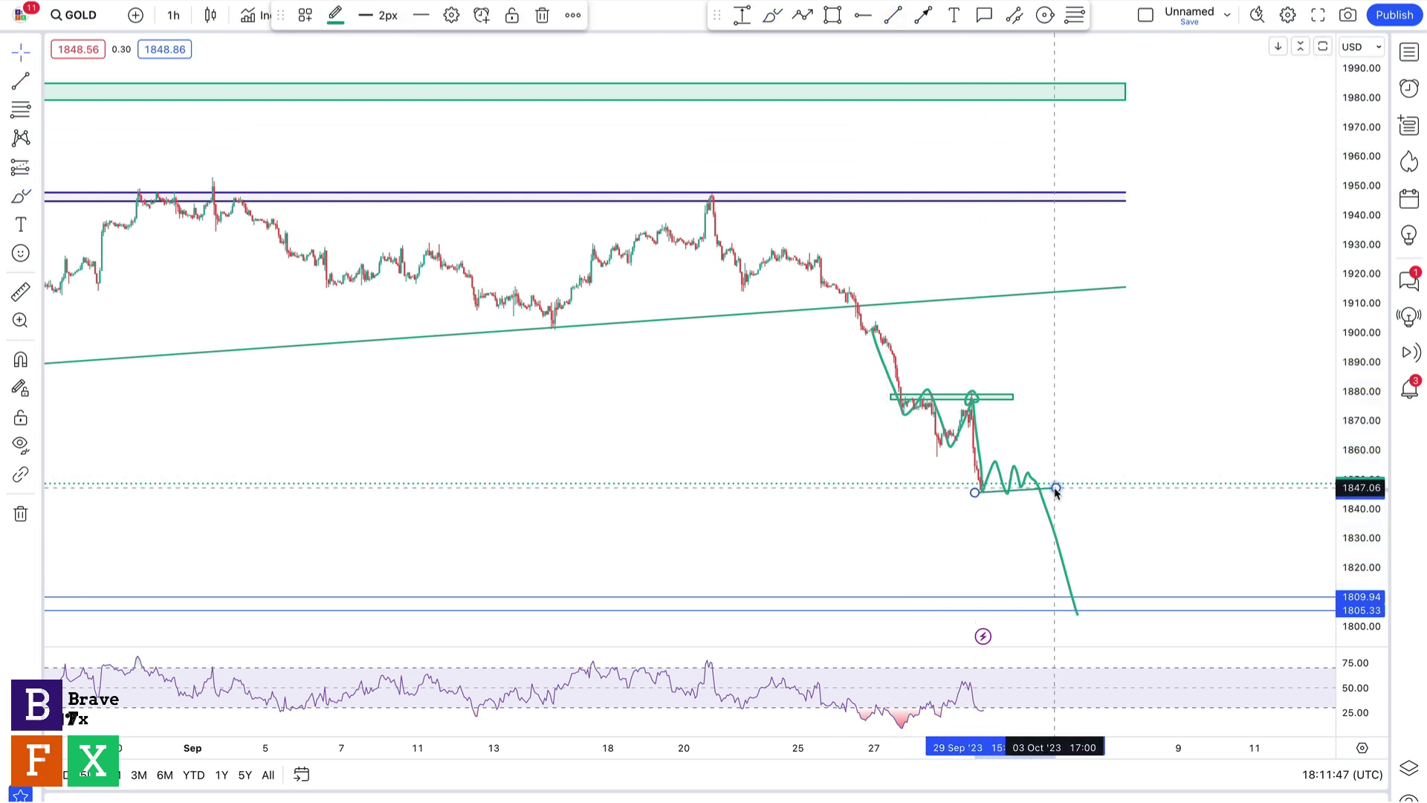
Add horizontal rays above and below the projected consolidation, at about 1856.82 and 1844.08
{"action": "left_click", "coordinate": [863, 16]}
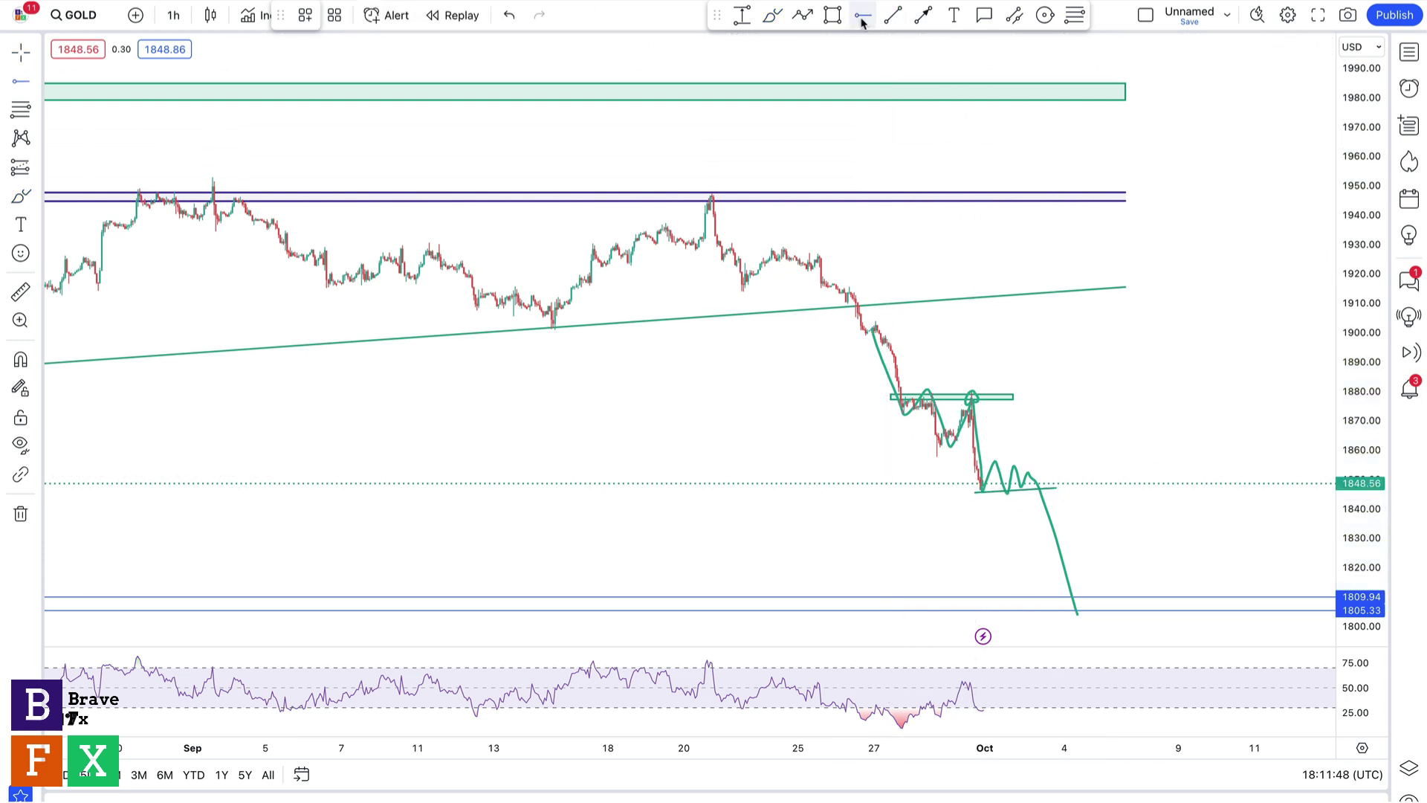
{"action": "left_click", "coordinate": [1014, 459]}
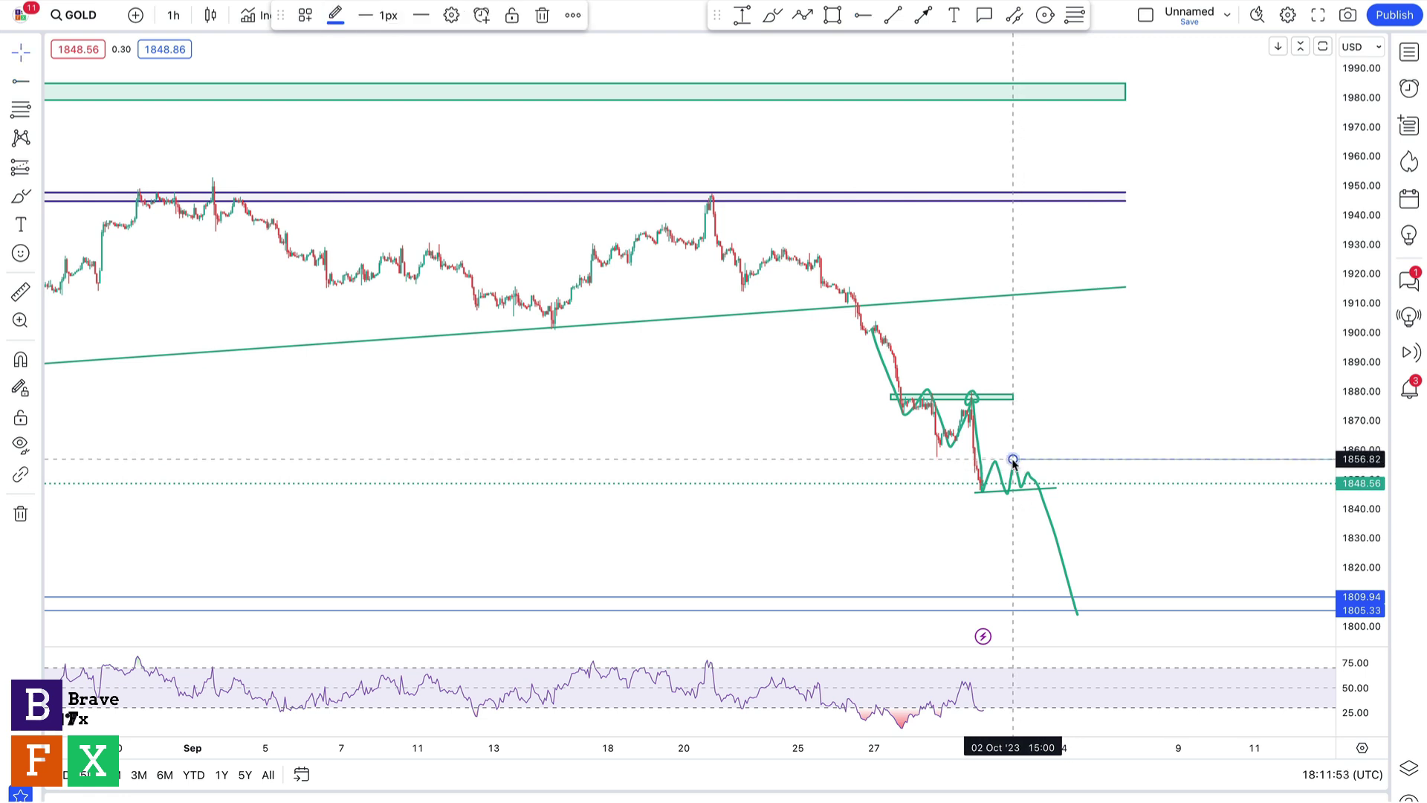
{"action": "left_click", "coordinate": [864, 16]}
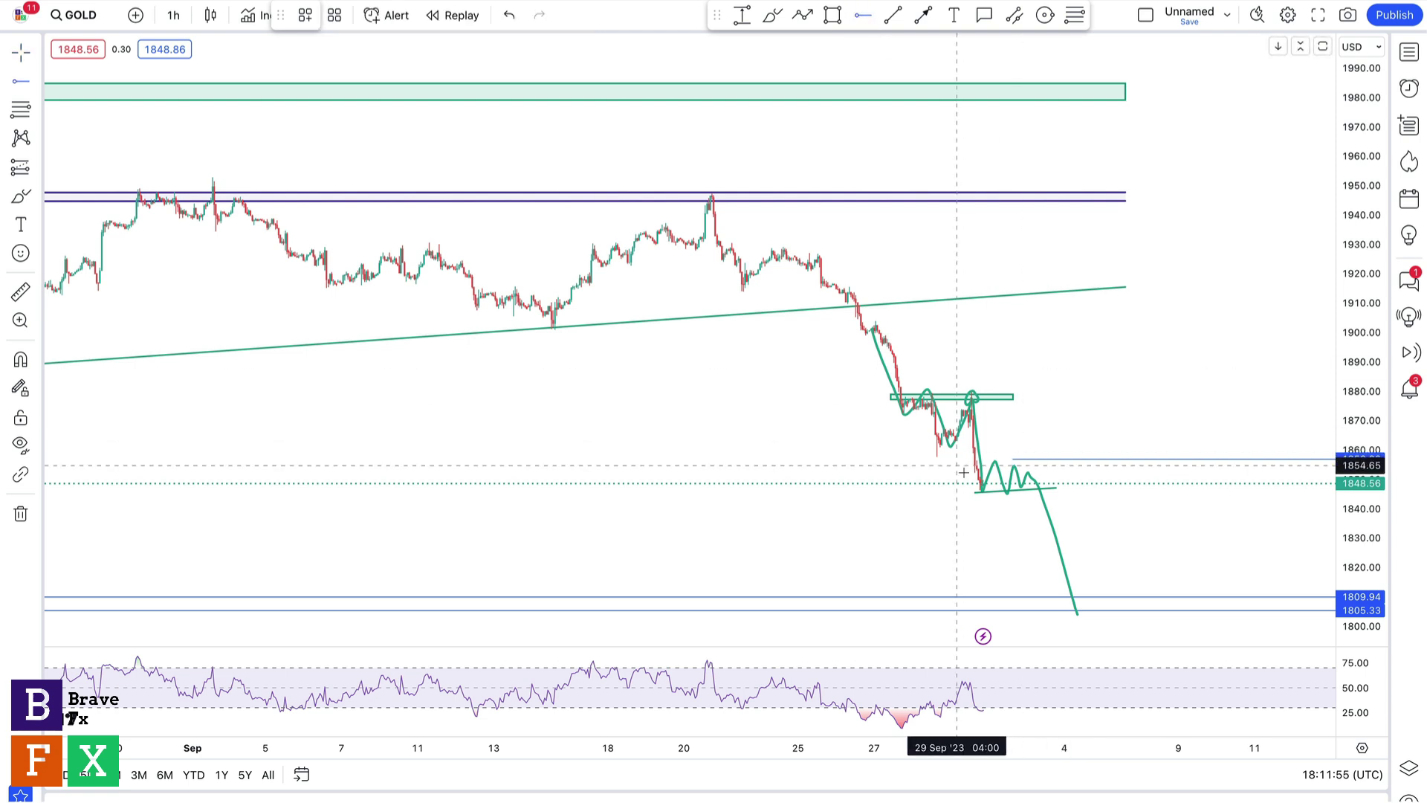
{"action": "left_click", "coordinate": [1020, 496]}
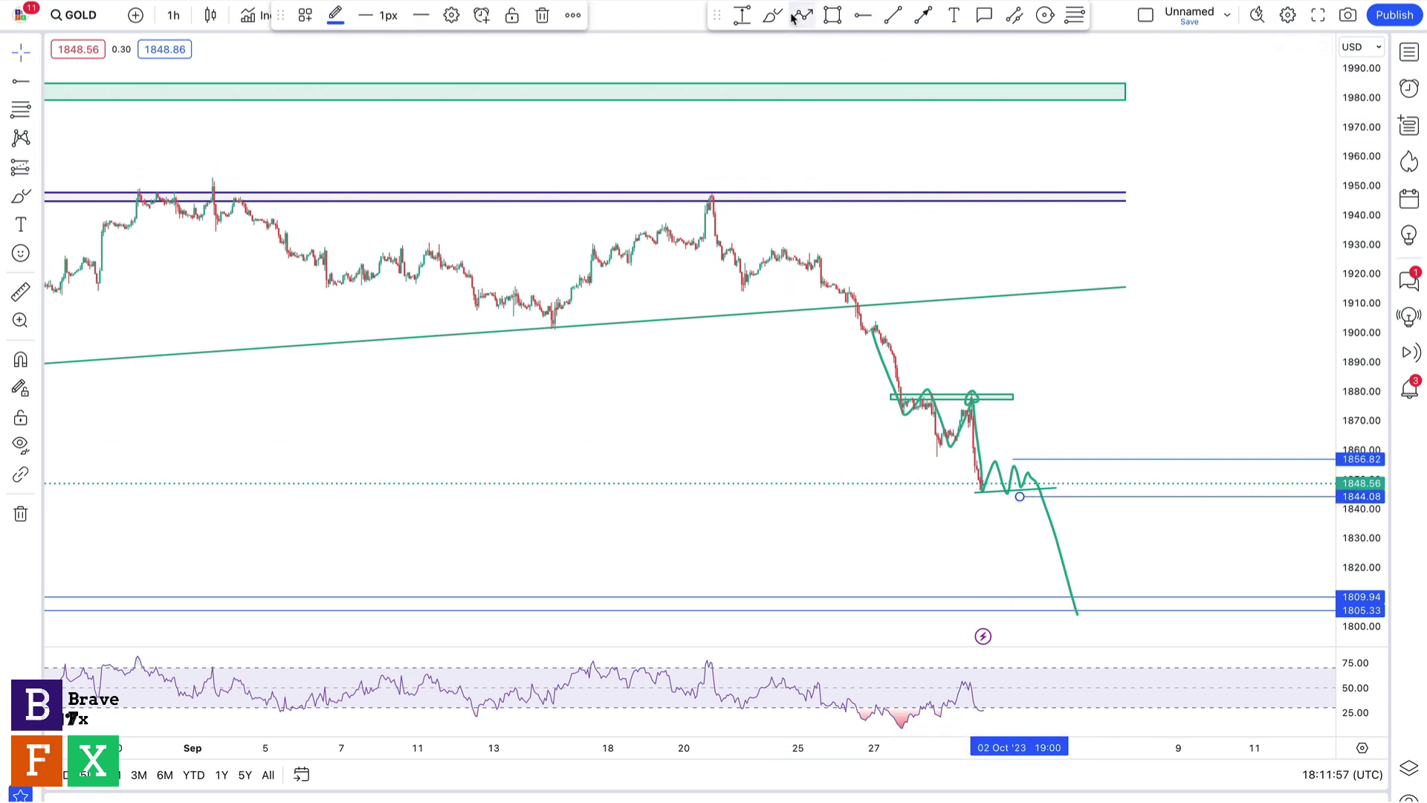
Add a horizontal ray at about 1808.02 from 29 Sep, inside the 1809.94–1805.33 support zone
{"action": "left_click", "coordinate": [860, 18]}
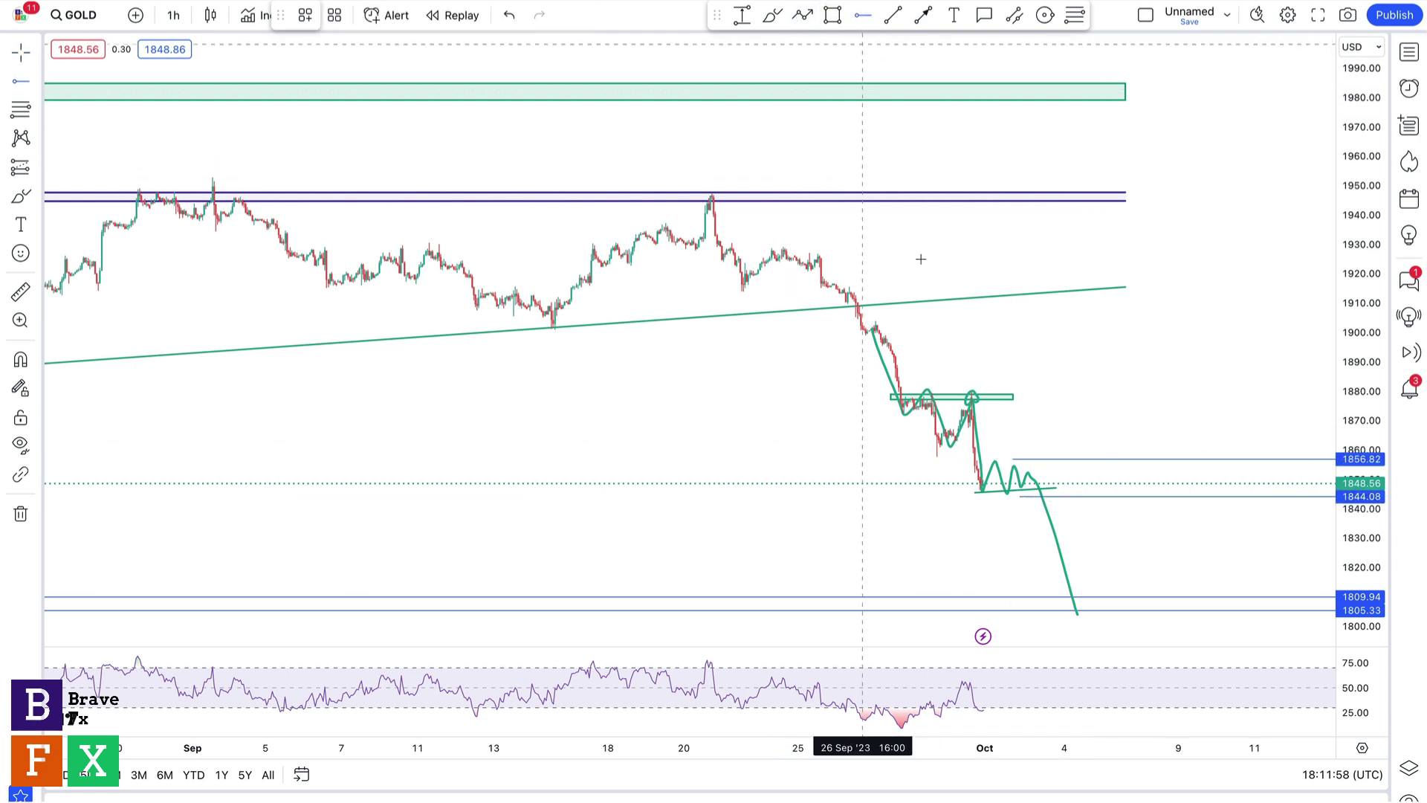
{"action": "left_click", "coordinate": [974, 604]}
Switch the gold chart to the 4-hour timeframe and show the price history back to late 2022
{"action": "left_click", "coordinate": [173, 15]}
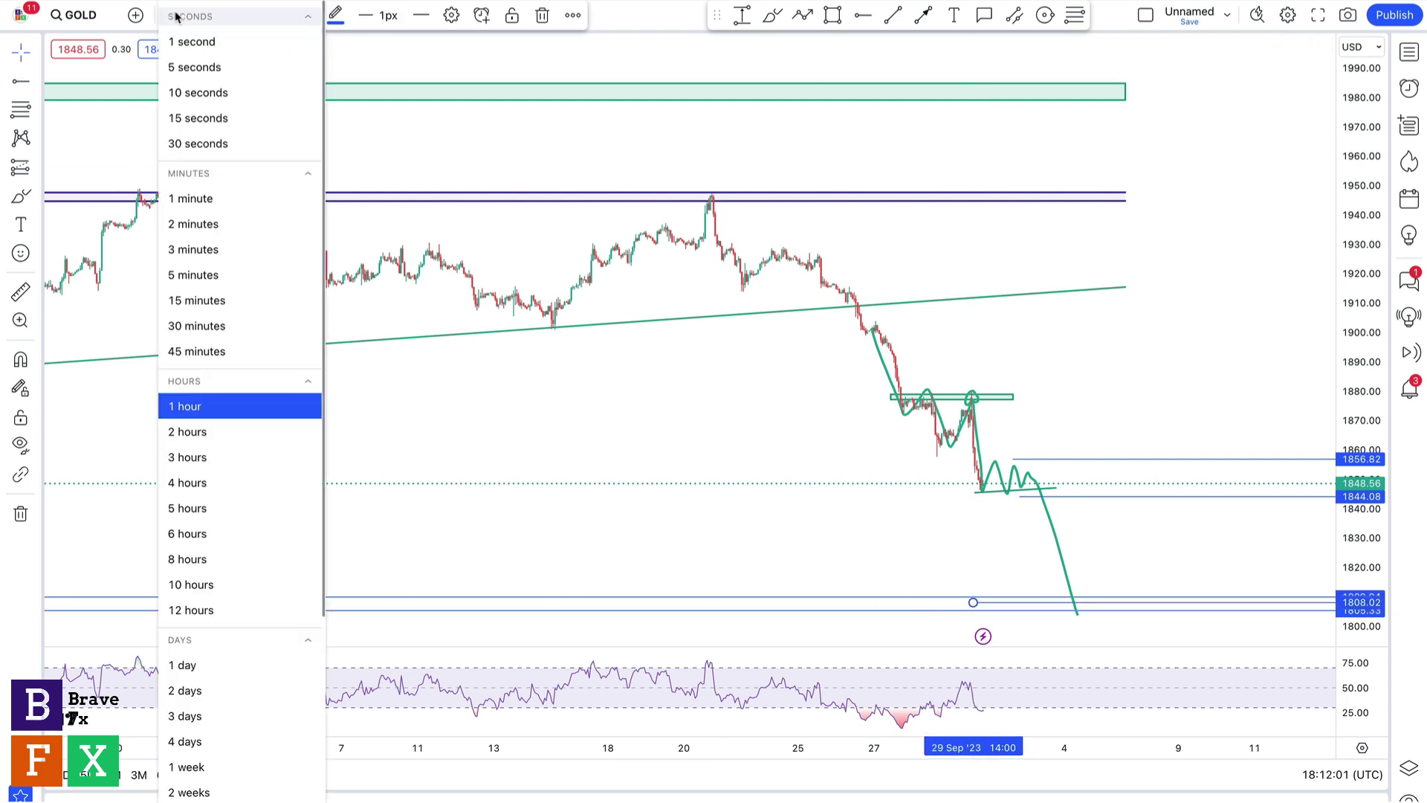
{"action": "left_click", "coordinate": [186, 482]}
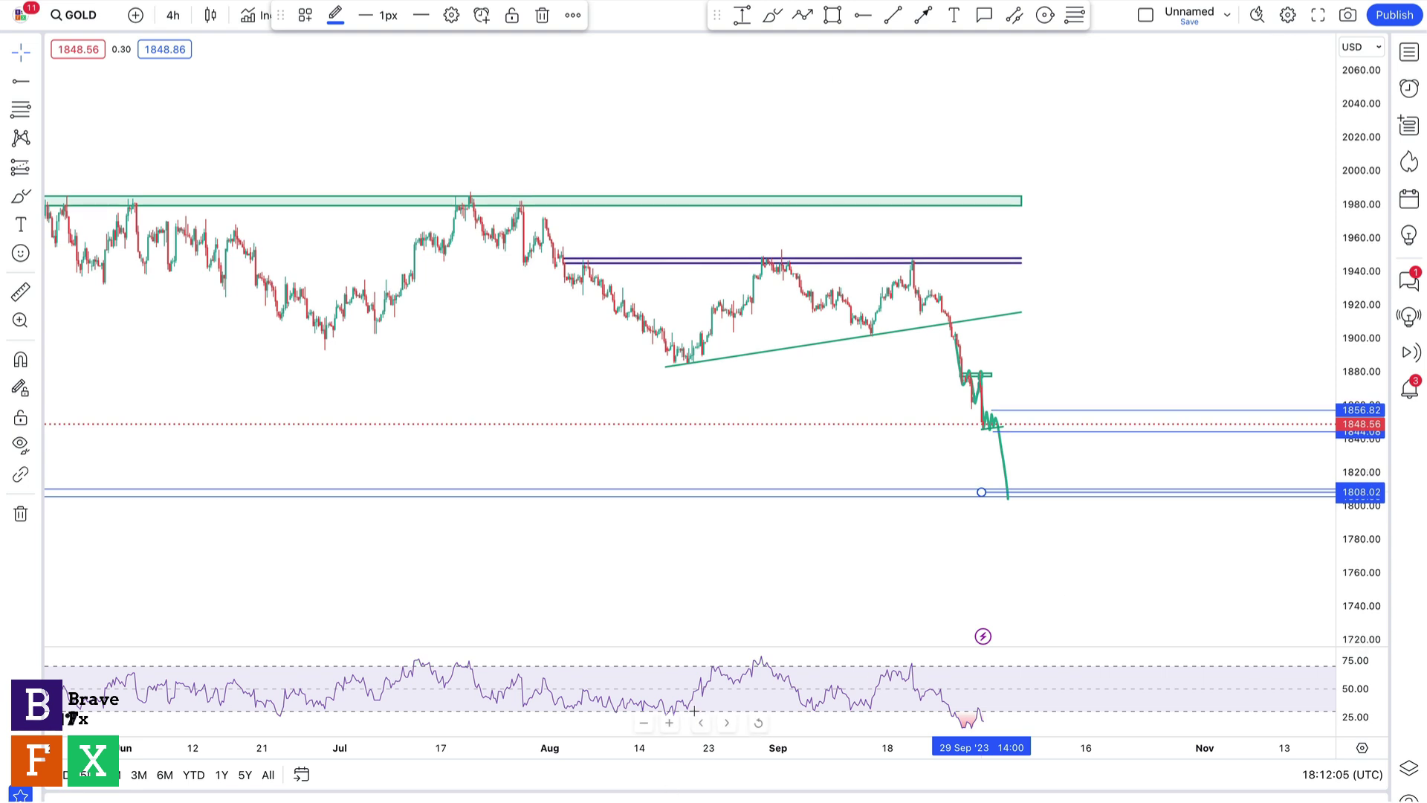
{"action": "left_click", "coordinate": [645, 724]}
{"action": "left_click", "coordinate": [645, 723]}
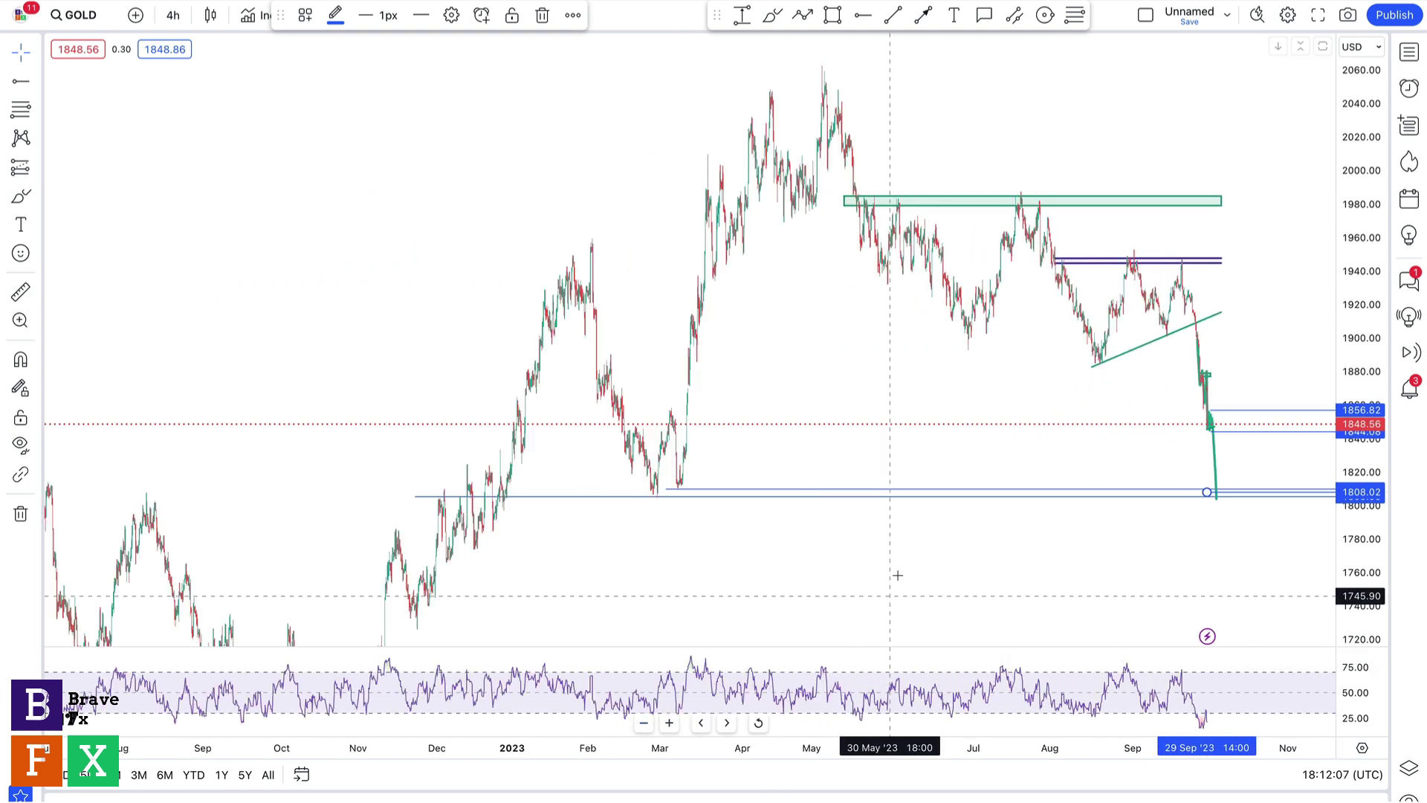
{"action": "left_click_drag", "start_coordinate": [929, 577], "coordinate": [734, 583]}
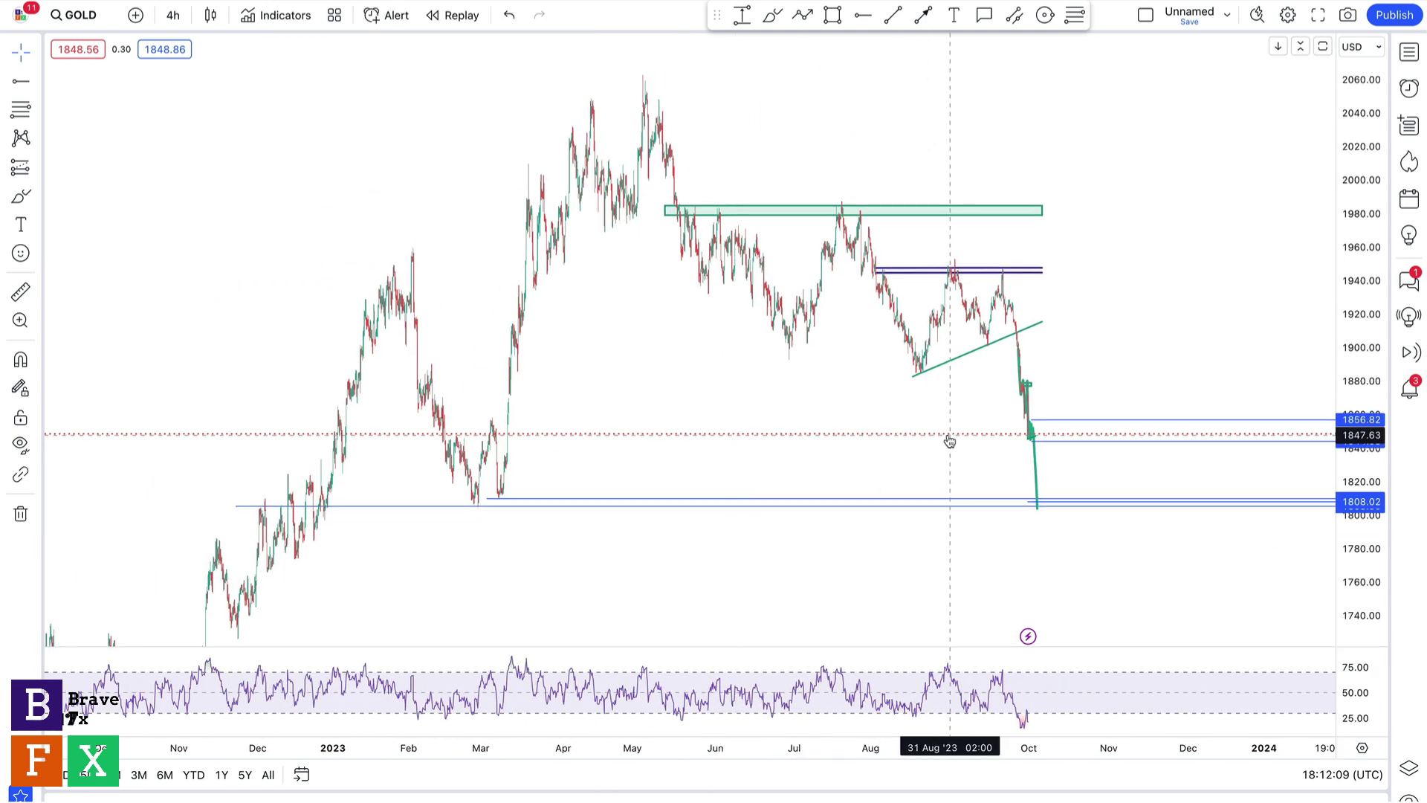
Delete the freehand projected path and the two horizontal rays at 1856.82 and 1844.08
{"action": "left_click", "coordinate": [1035, 461]}
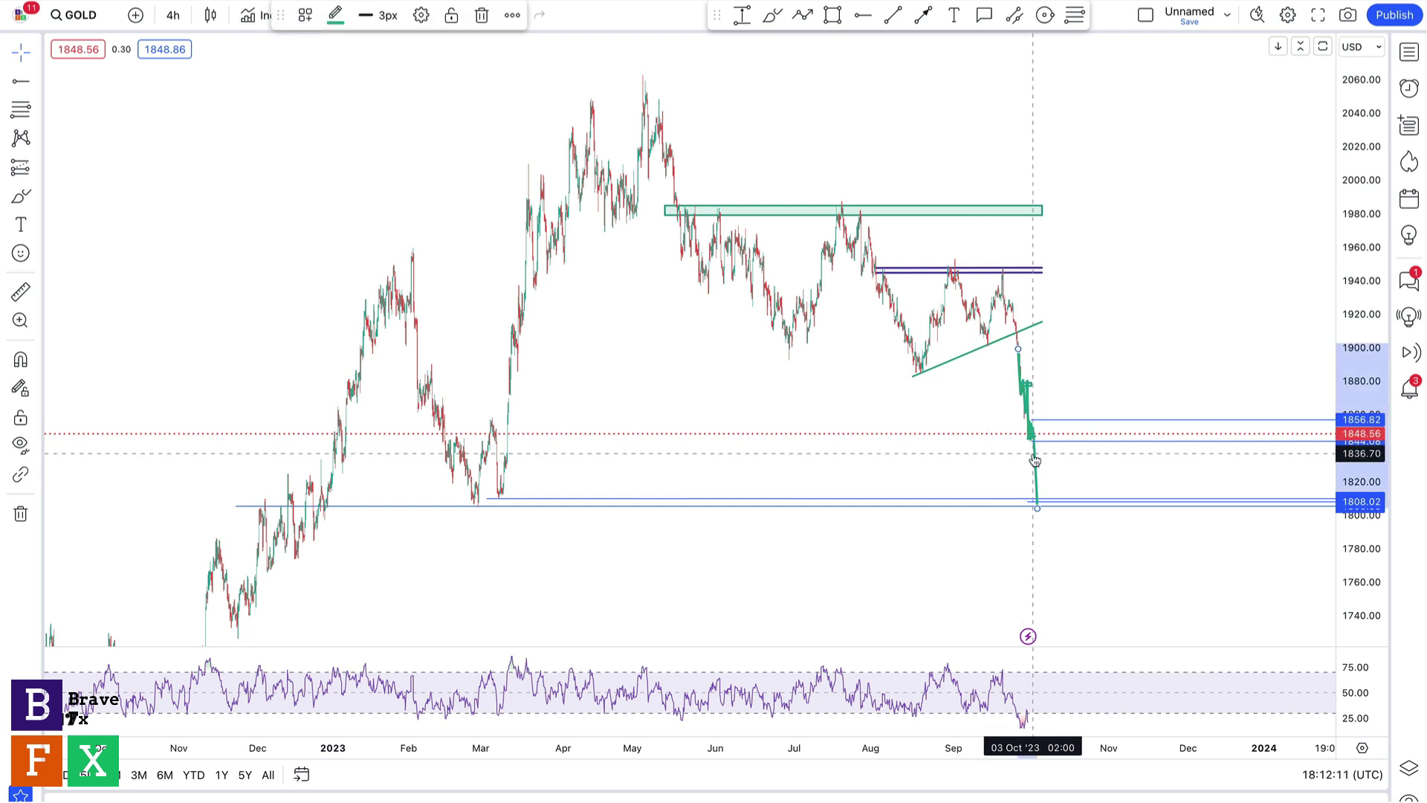
{"action": "left_click_drag", "start_coordinate": [1037, 507], "coordinate": [1064, 446]}
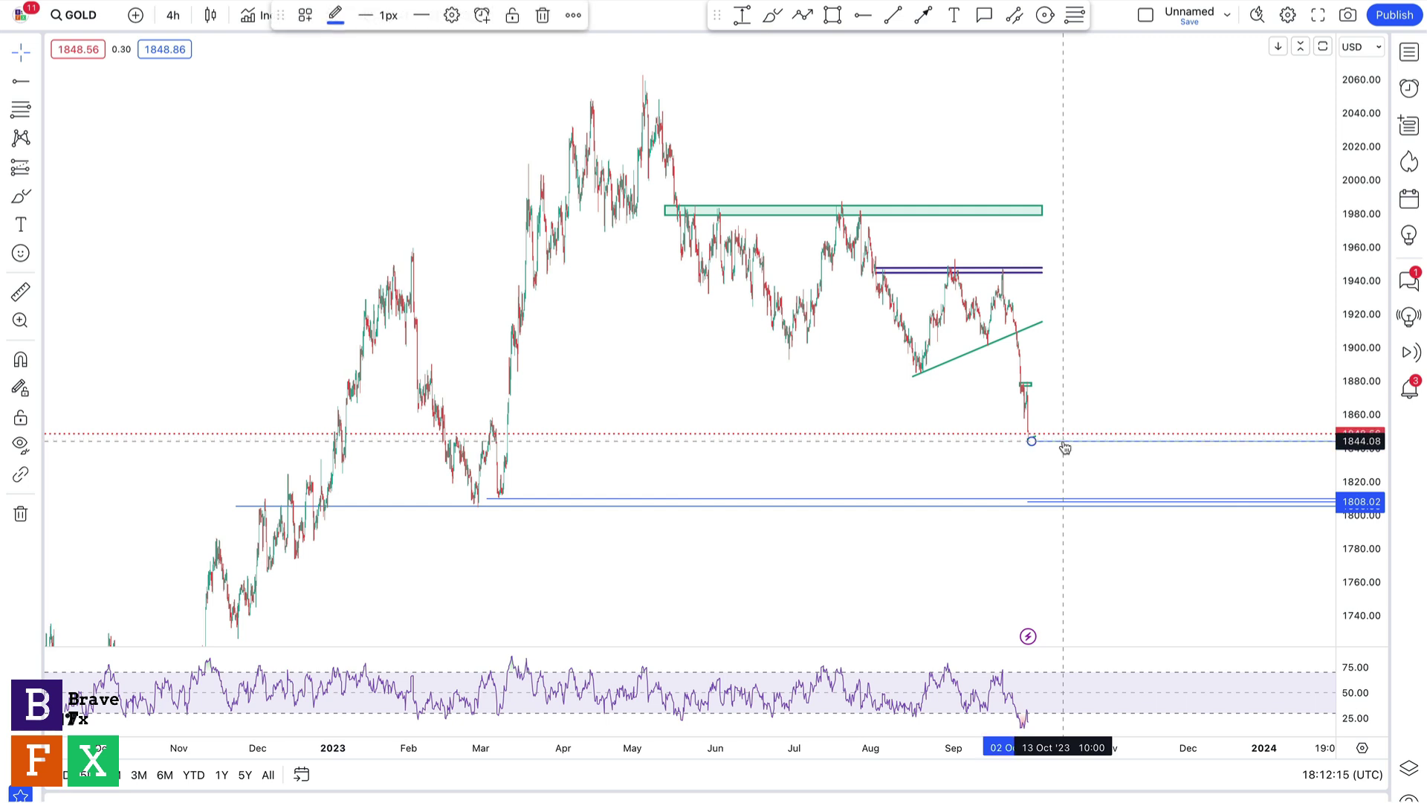
{"action": "left_click_drag", "start_coordinate": [1363, 226], "coordinate": [1362, 283]}
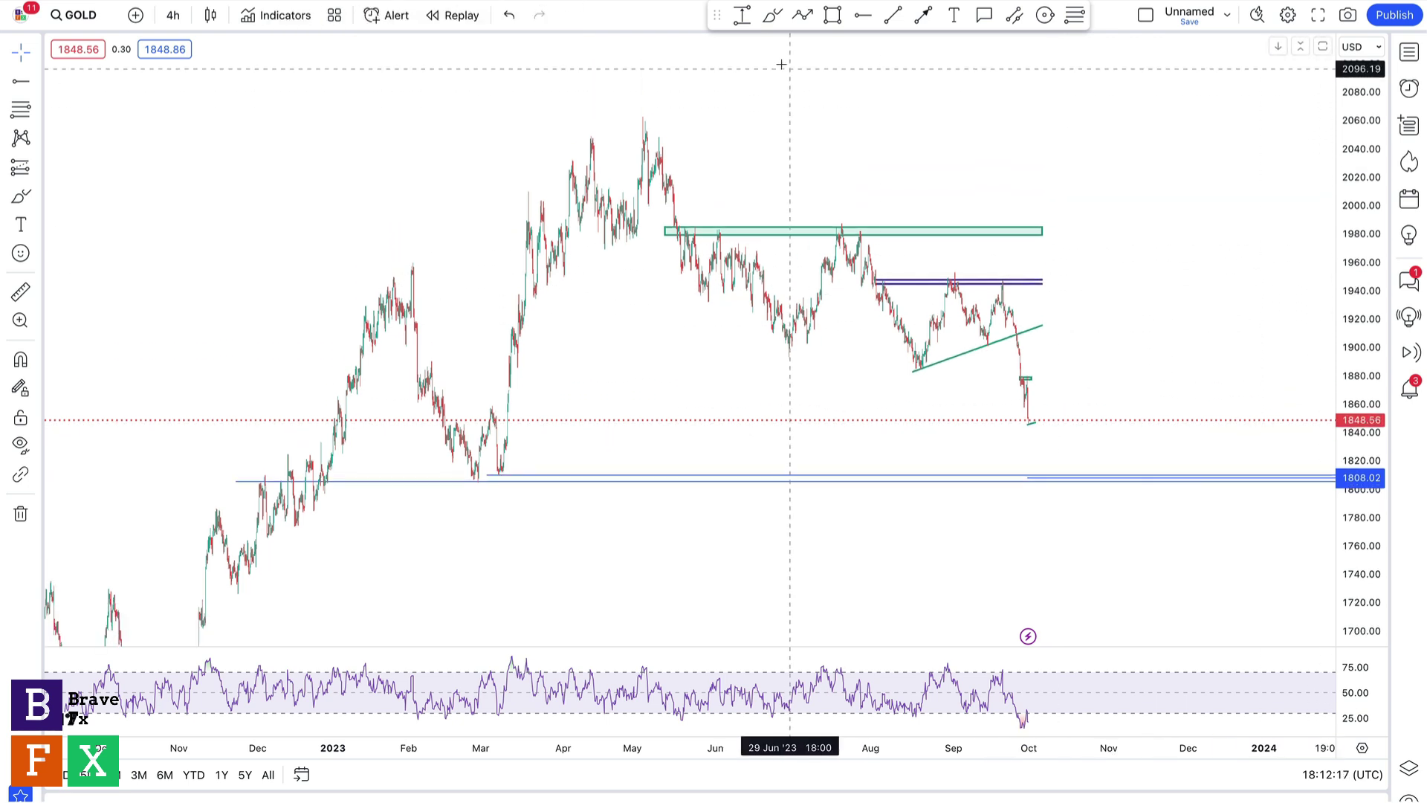
Sketch a freehand path dropping from the current price to the 1808.02 support and rallying to about 2056.89 in December, and remove it
{"action": "left_click", "coordinate": [772, 15]}
{"action": "mouse_move", "coordinate": [1028, 423]}
{"action": "left_mouse_down"}
{"action": "mouse_move", "coordinate": [1048, 492]}
{"action": "mouse_move", "coordinate": [1086, 468]}
{"action": "mouse_move", "coordinate": [1206, 124]}
{"action": "left_mouse_up"}
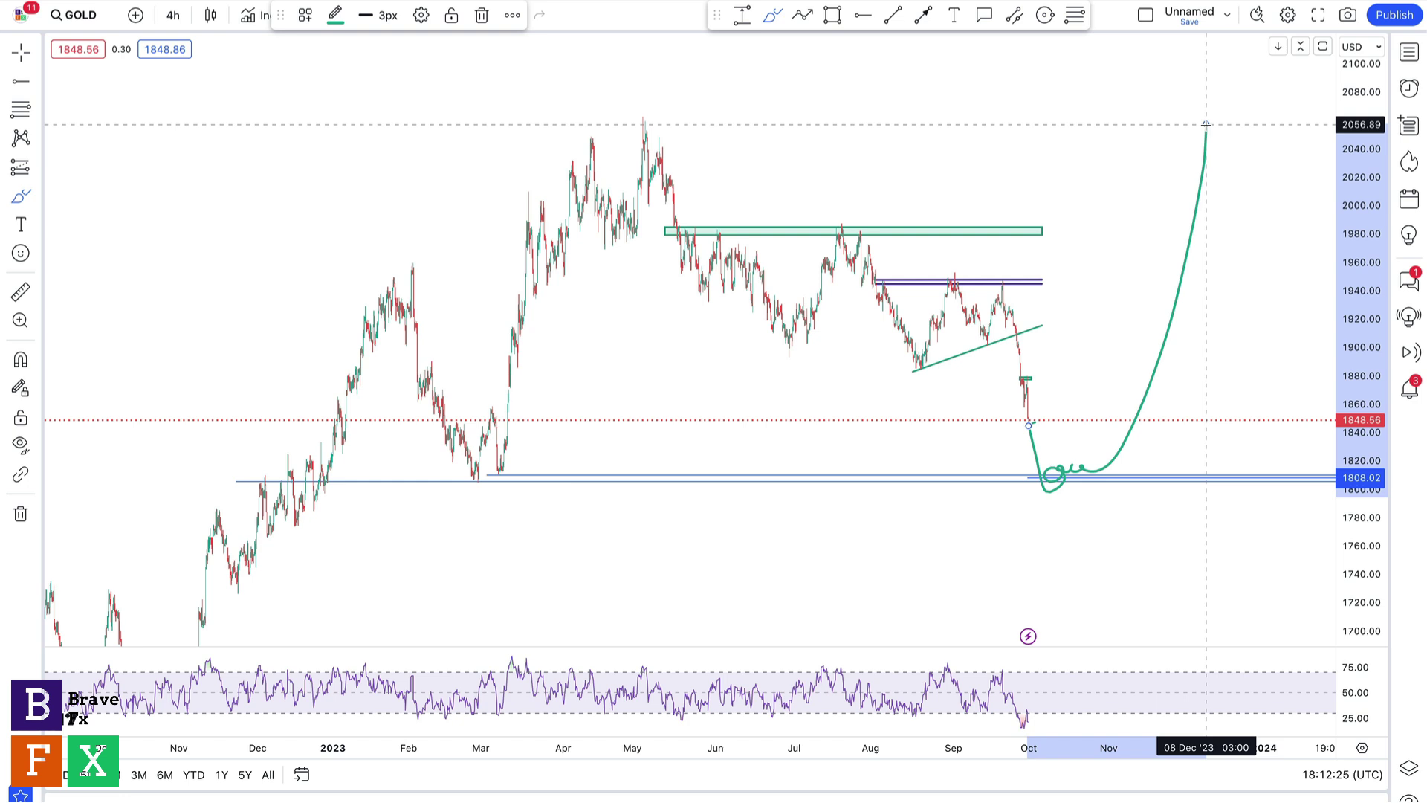
{"action": "key", "text": "Escape"}
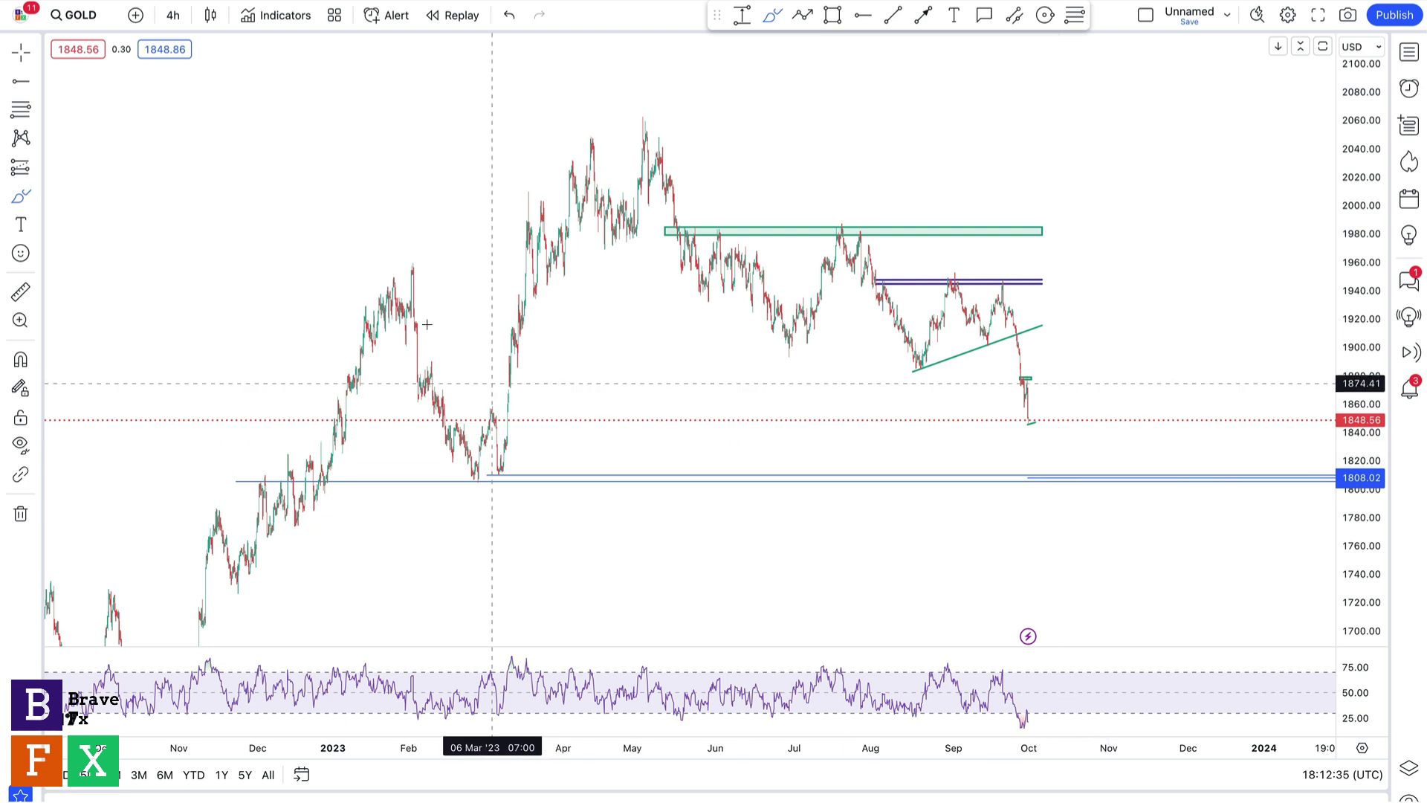
Switch to the GBPUSD 4-hour chart and bring the latest price action and the space after it into view
{"action": "key", "text": "space"}
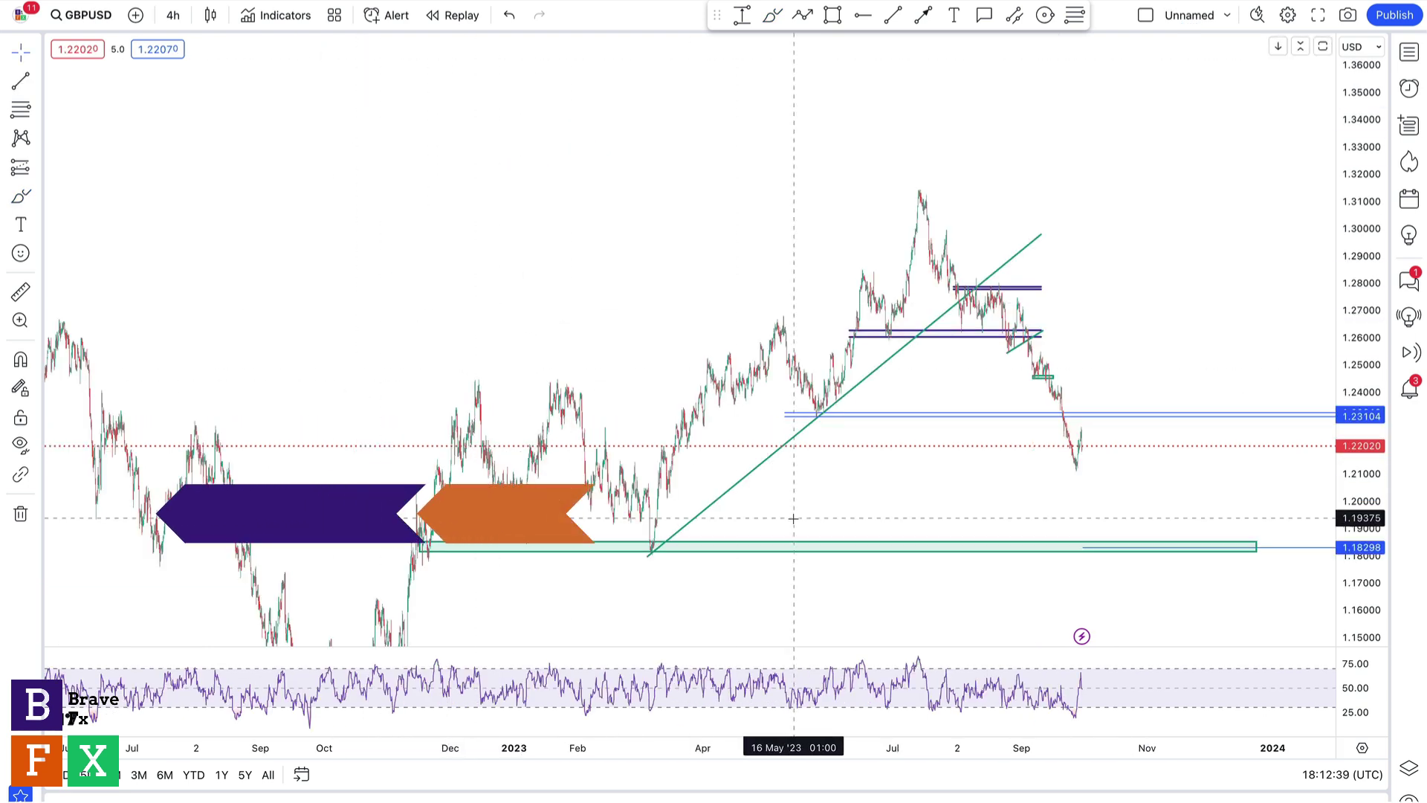
{"action": "scroll", "coordinate": [982, 334], "scroll_direction": "right", "scroll_amount": 5}
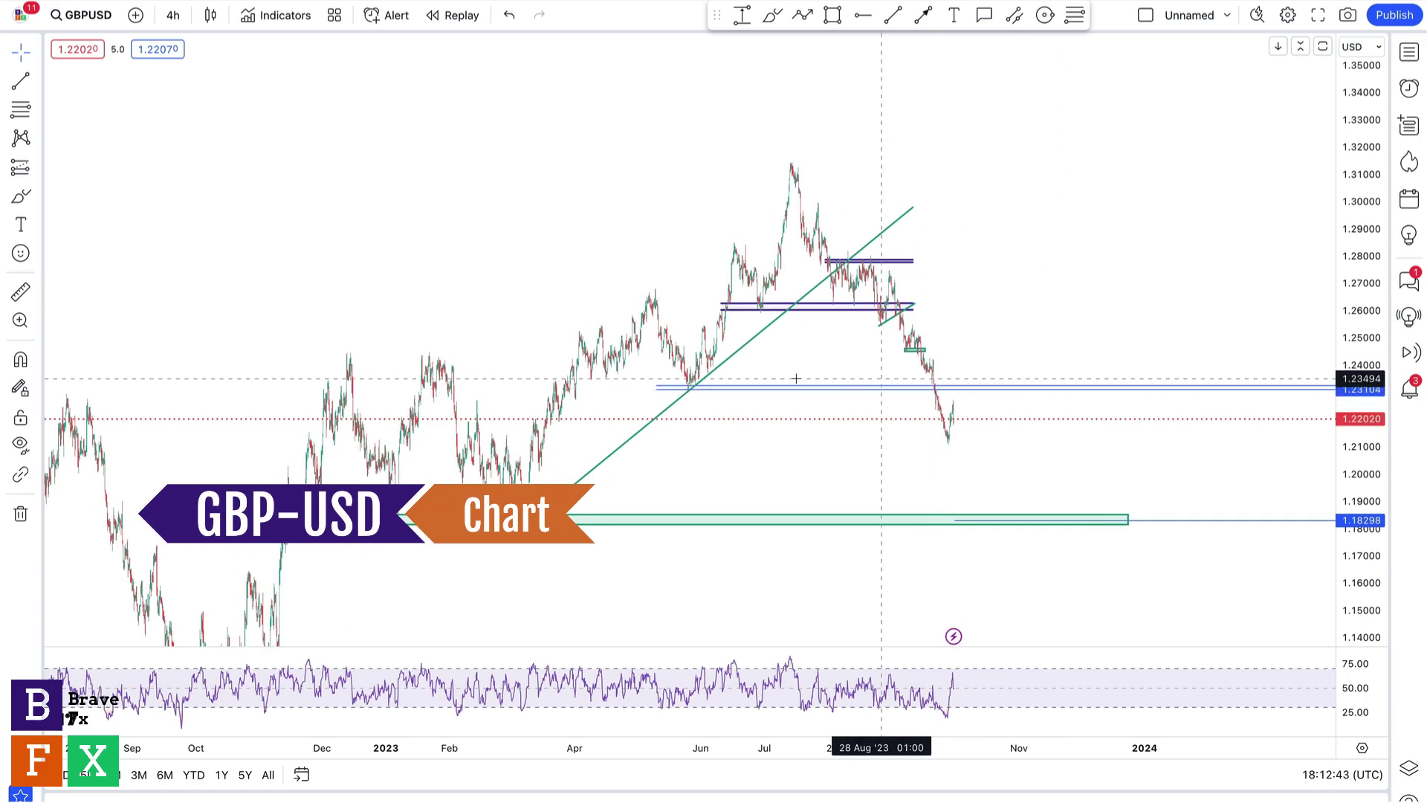
{"action": "left_click_drag", "start_coordinate": [938, 392], "coordinate": [939, 397]}
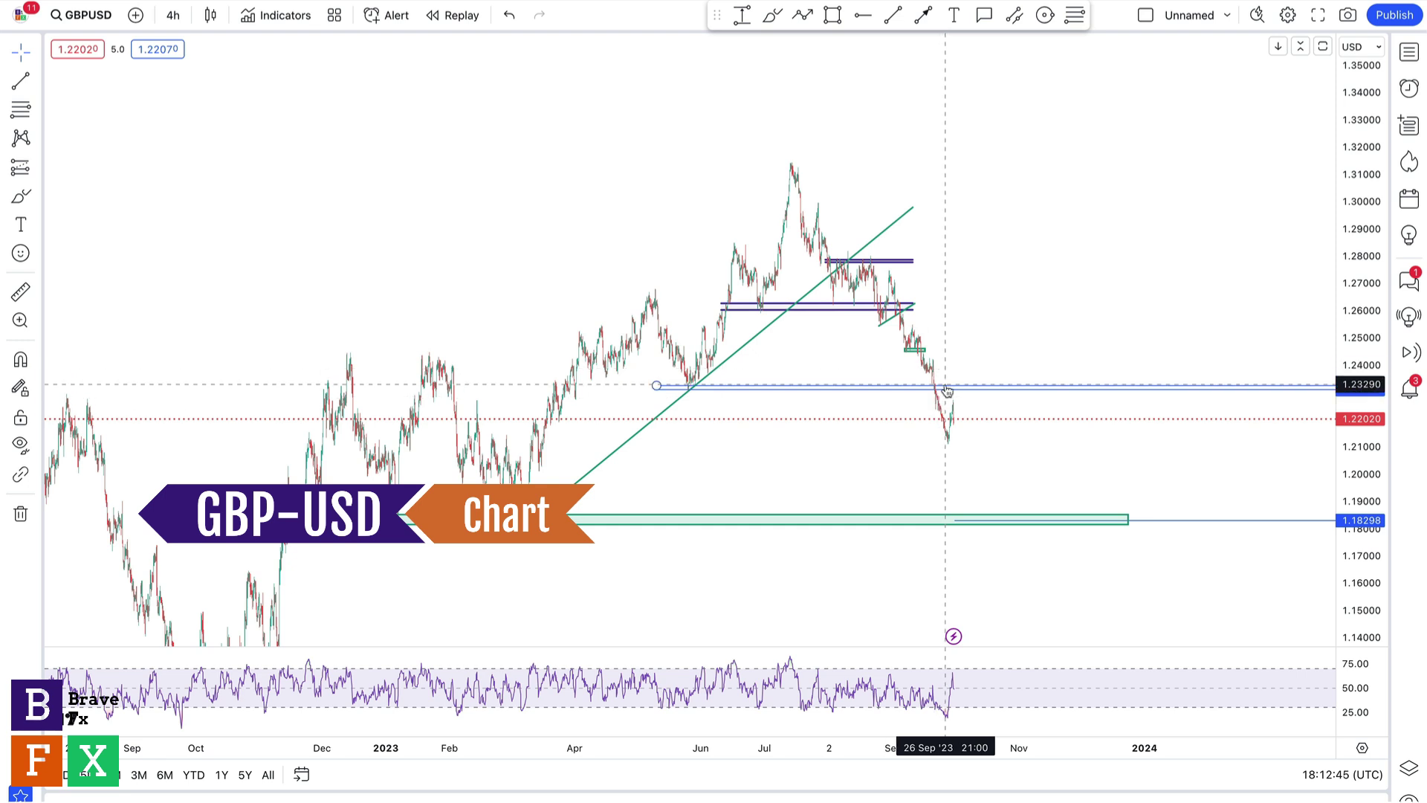
Mark the support zone around 1.18298 and the broken level near 1.23104 with temporary brush strokes, undoing each one
{"action": "left_click", "coordinate": [771, 20]}
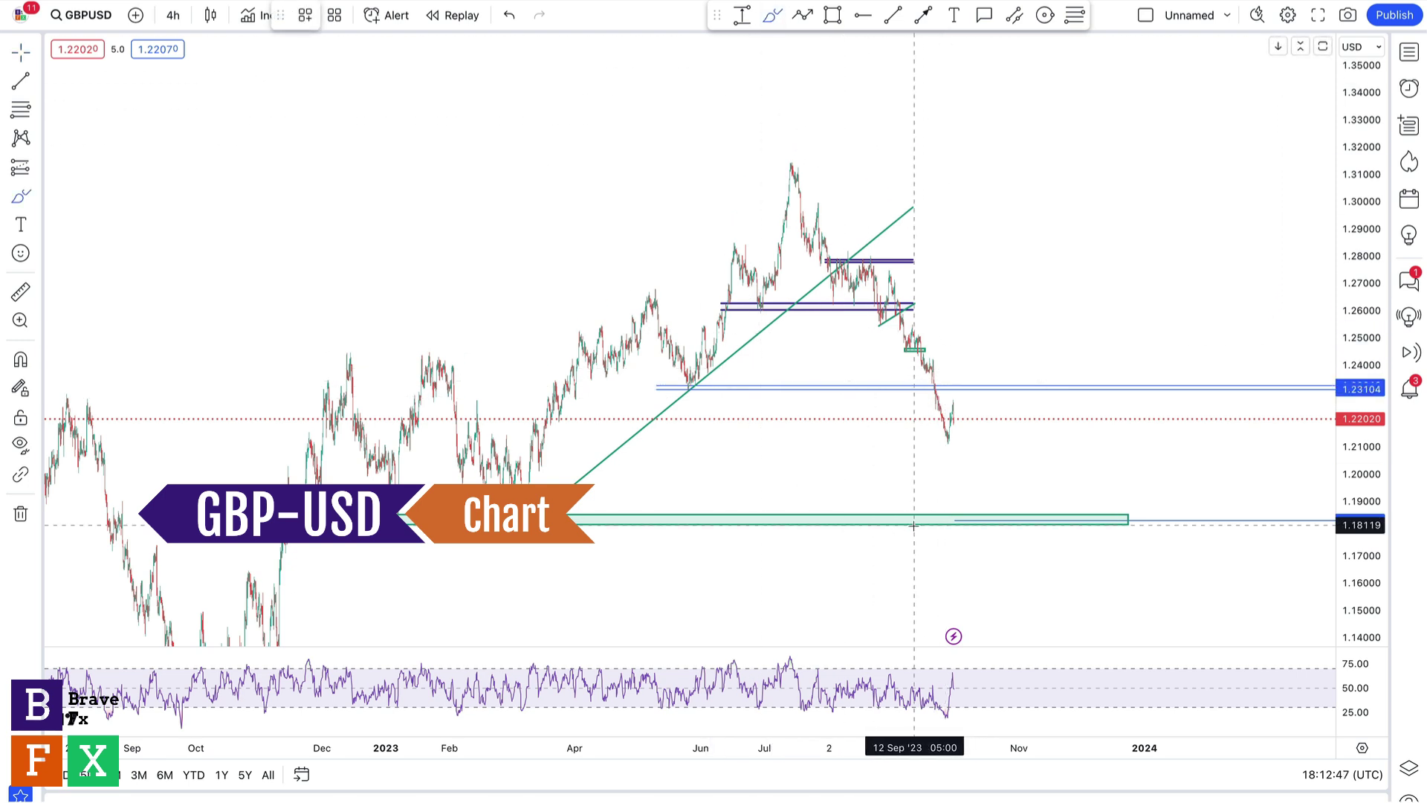
{"action": "mouse_move", "coordinate": [987, 521]}
{"action": "left_mouse_down"}
{"action": "mouse_move", "coordinate": [903, 520]}
{"action": "mouse_move", "coordinate": [1018, 518]}
{"action": "mouse_move", "coordinate": [926, 532]}
{"action": "mouse_move", "coordinate": [1020, 525]}
{"action": "mouse_move", "coordinate": [990, 528]}
{"action": "left_mouse_up"}
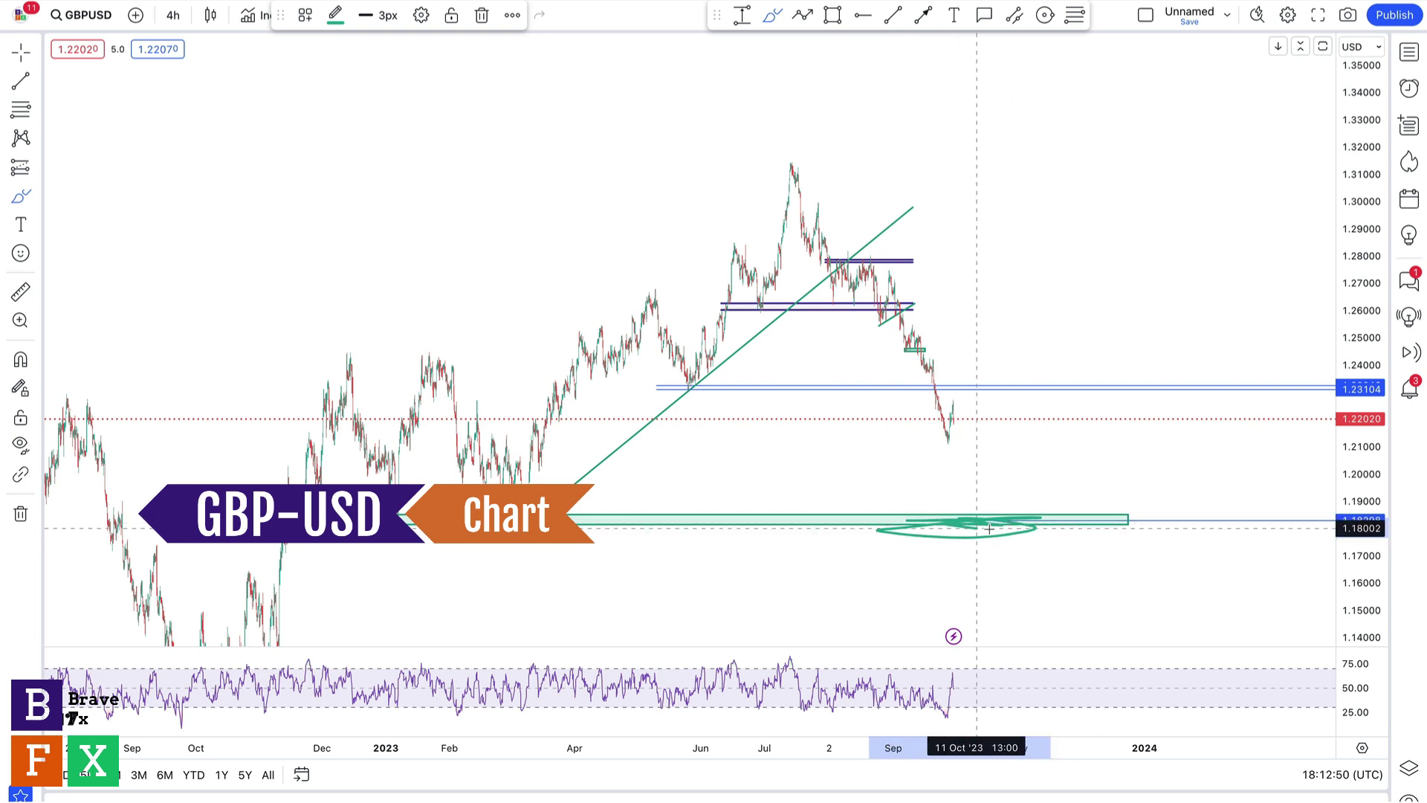
{"action": "key", "text": "ctrl+z"}
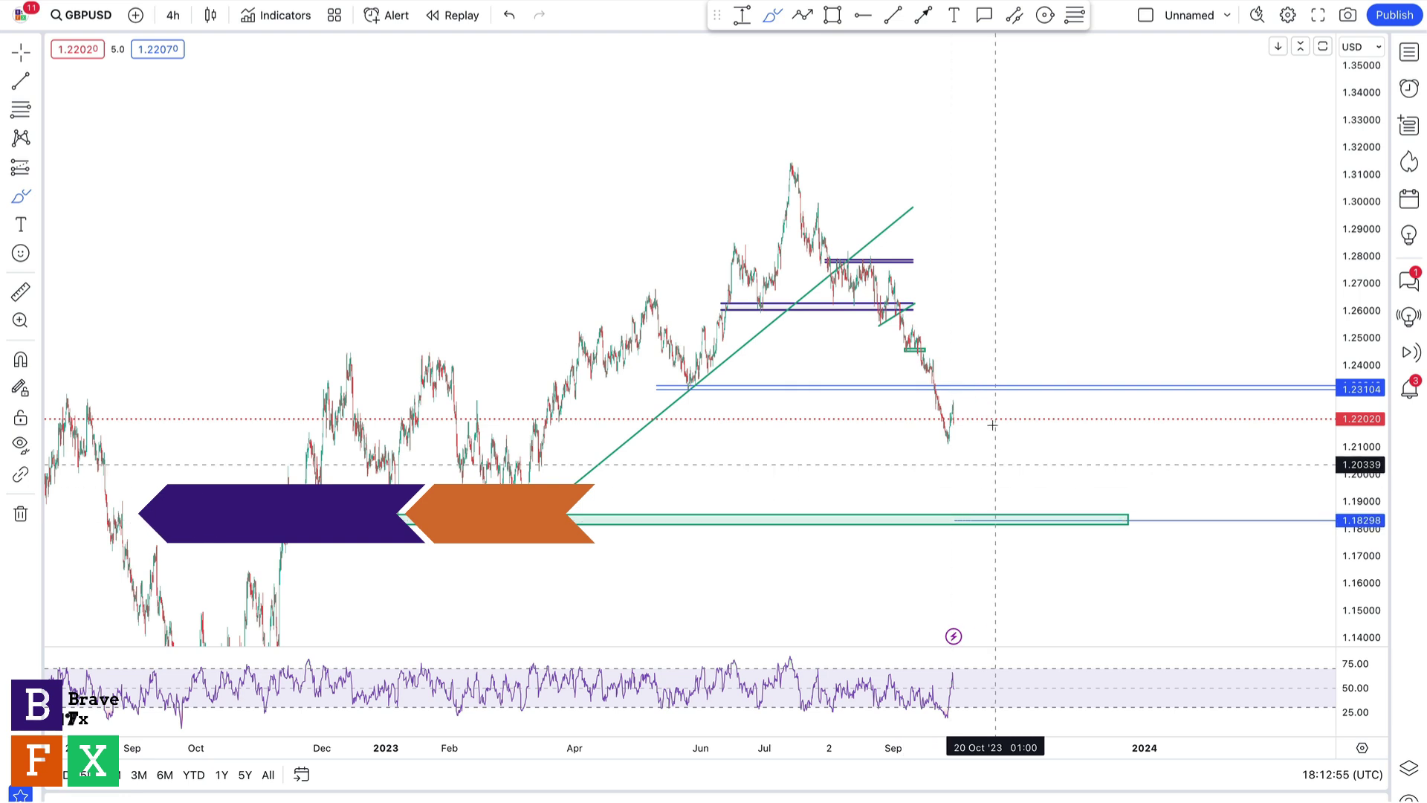
{"action": "left_click_drag", "start_coordinate": [930, 388], "coordinate": [946, 389]}
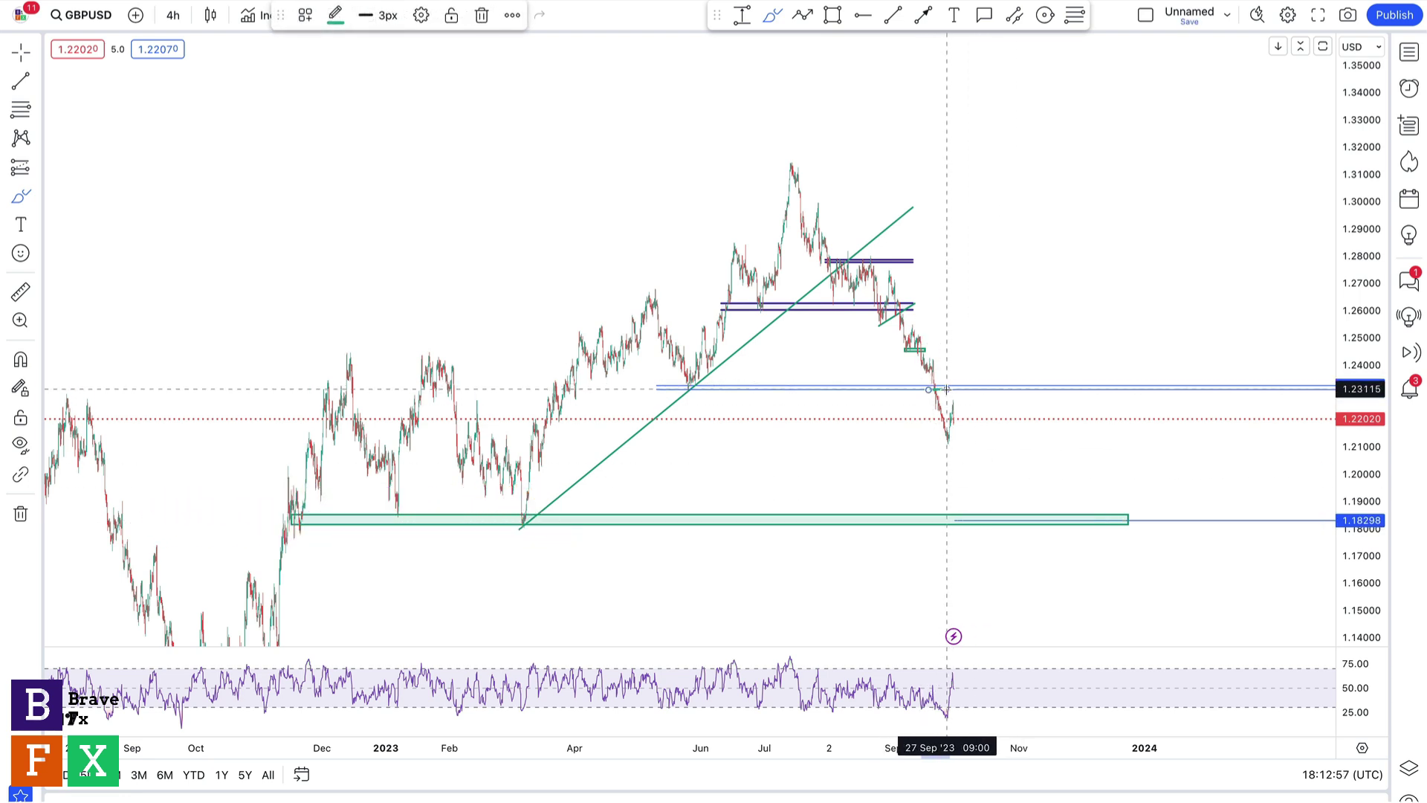
{"action": "key", "text": "ctrl+z"}
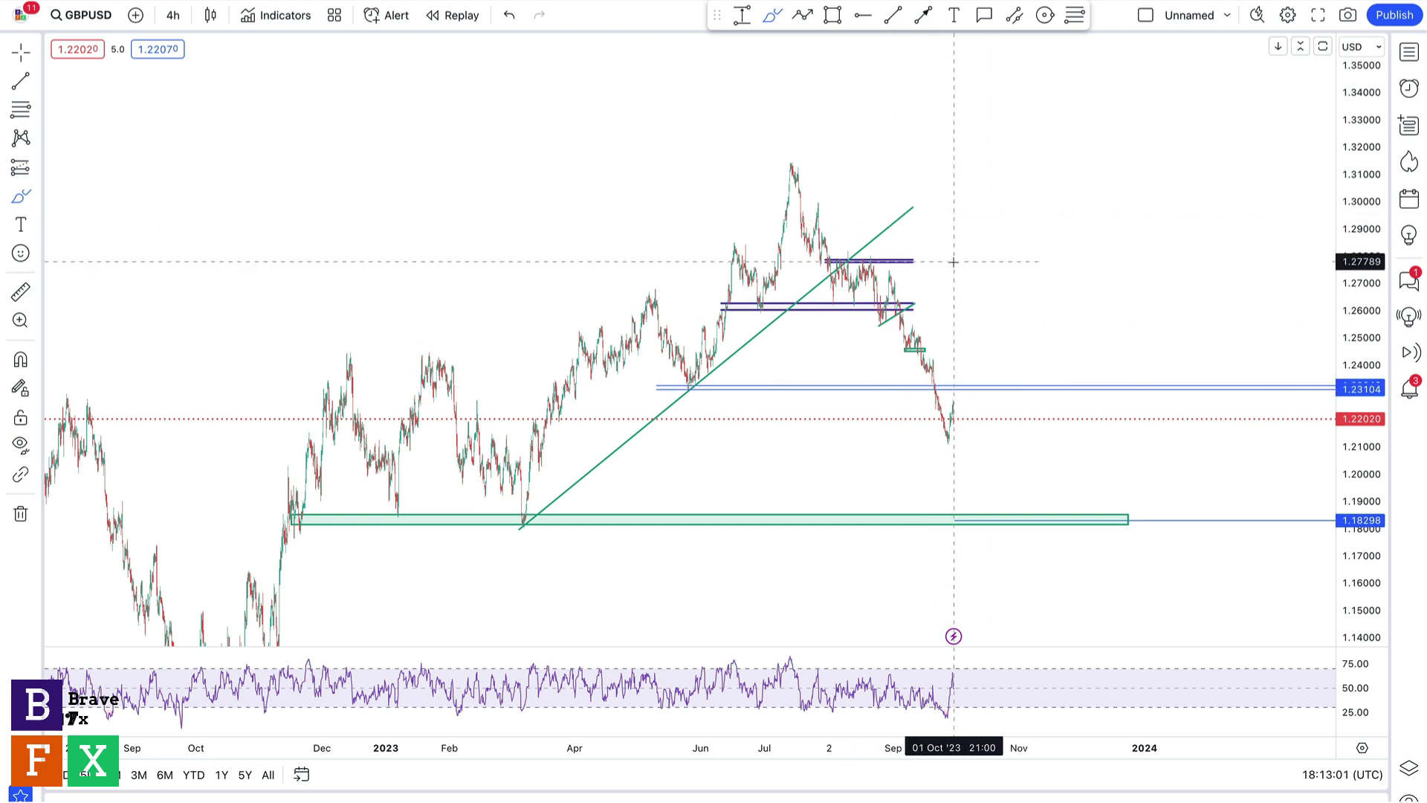
Sketch a path consolidating near 1.22 and dropping into the 1.18298 support zone, and remove the extra rally curve drawn up to about 1.3334
{"action": "mouse_move", "coordinate": [954, 411]}
{"action": "left_mouse_down"}
{"action": "mouse_move", "coordinate": [970, 407]}
{"action": "mouse_move", "coordinate": [980, 430]}
{"action": "mouse_move", "coordinate": [992, 410]}
{"action": "mouse_move", "coordinate": [1001, 432]}
{"action": "mouse_move", "coordinate": [1007, 418]}
{"action": "mouse_move", "coordinate": [1029, 527]}
{"action": "mouse_move", "coordinate": [996, 508]}
{"action": "mouse_move", "coordinate": [1026, 522]}
{"action": "mouse_move", "coordinate": [1218, 110]}
{"action": "left_mouse_up"}
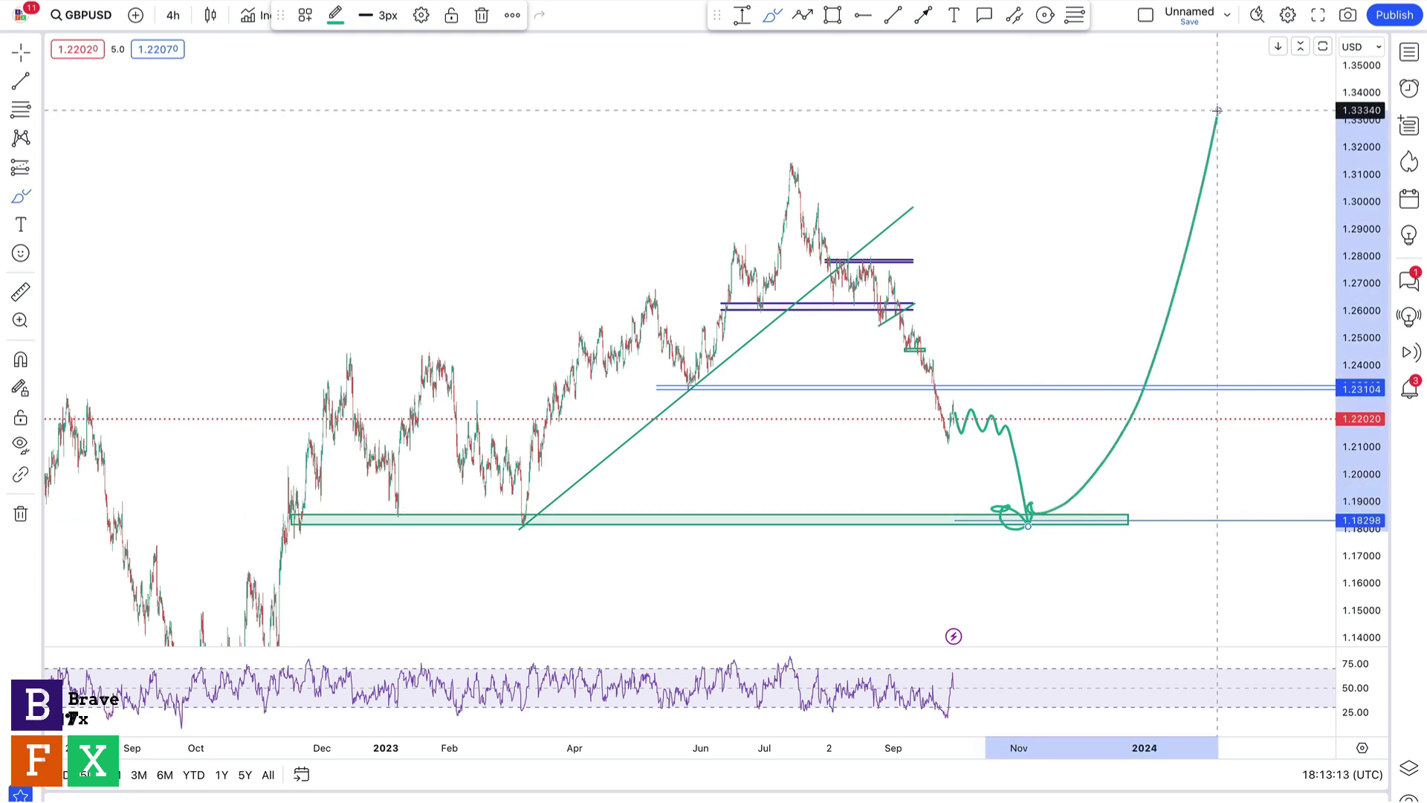
{"action": "key", "text": "Escape"}
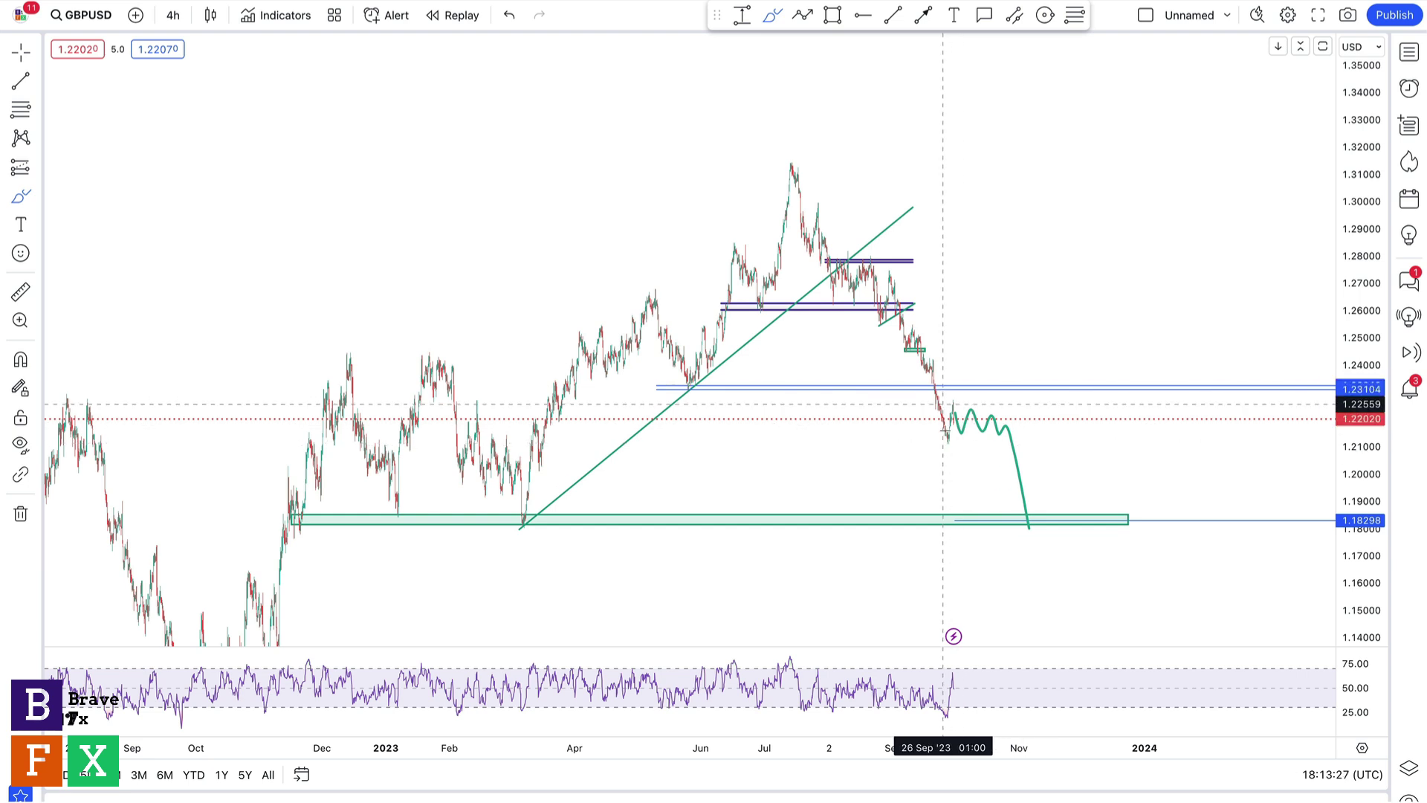
Draw a rising trend line under the projected consolidation, from about 1.21040 on 27 Sep to 1.21888 on 2 Nov
{"action": "left_click", "coordinate": [893, 15]}
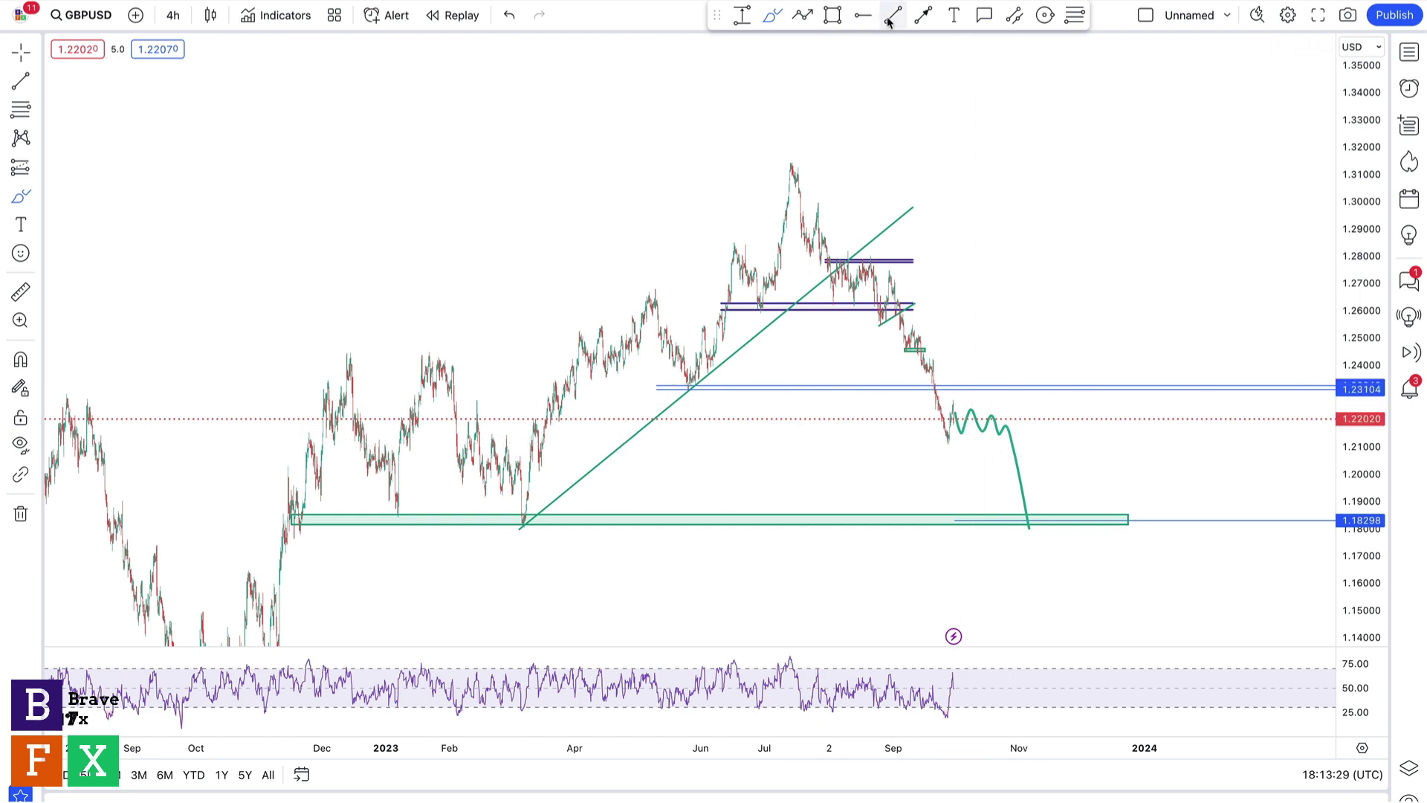
{"action": "left_click", "coordinate": [948, 446]}
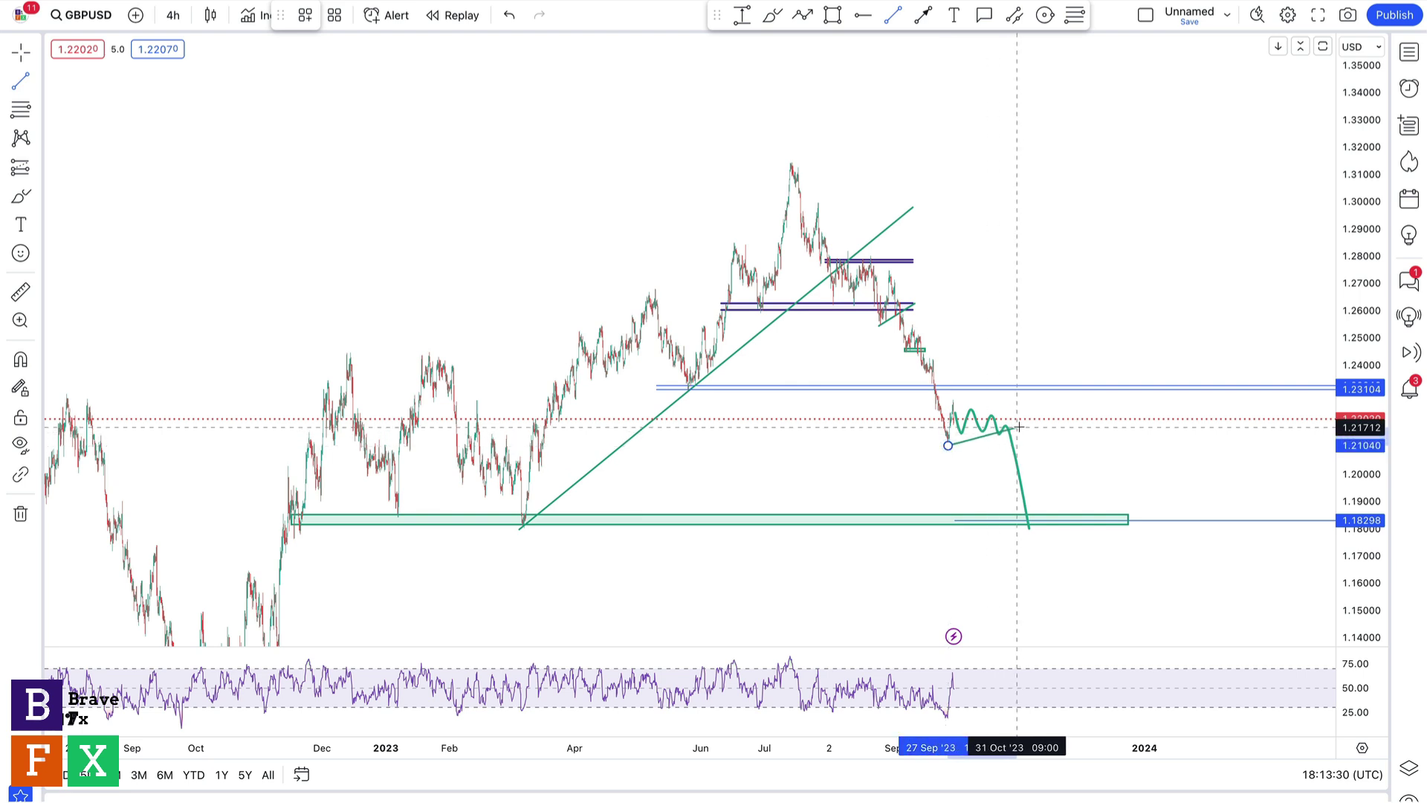
{"action": "left_click", "coordinate": [1022, 423]}
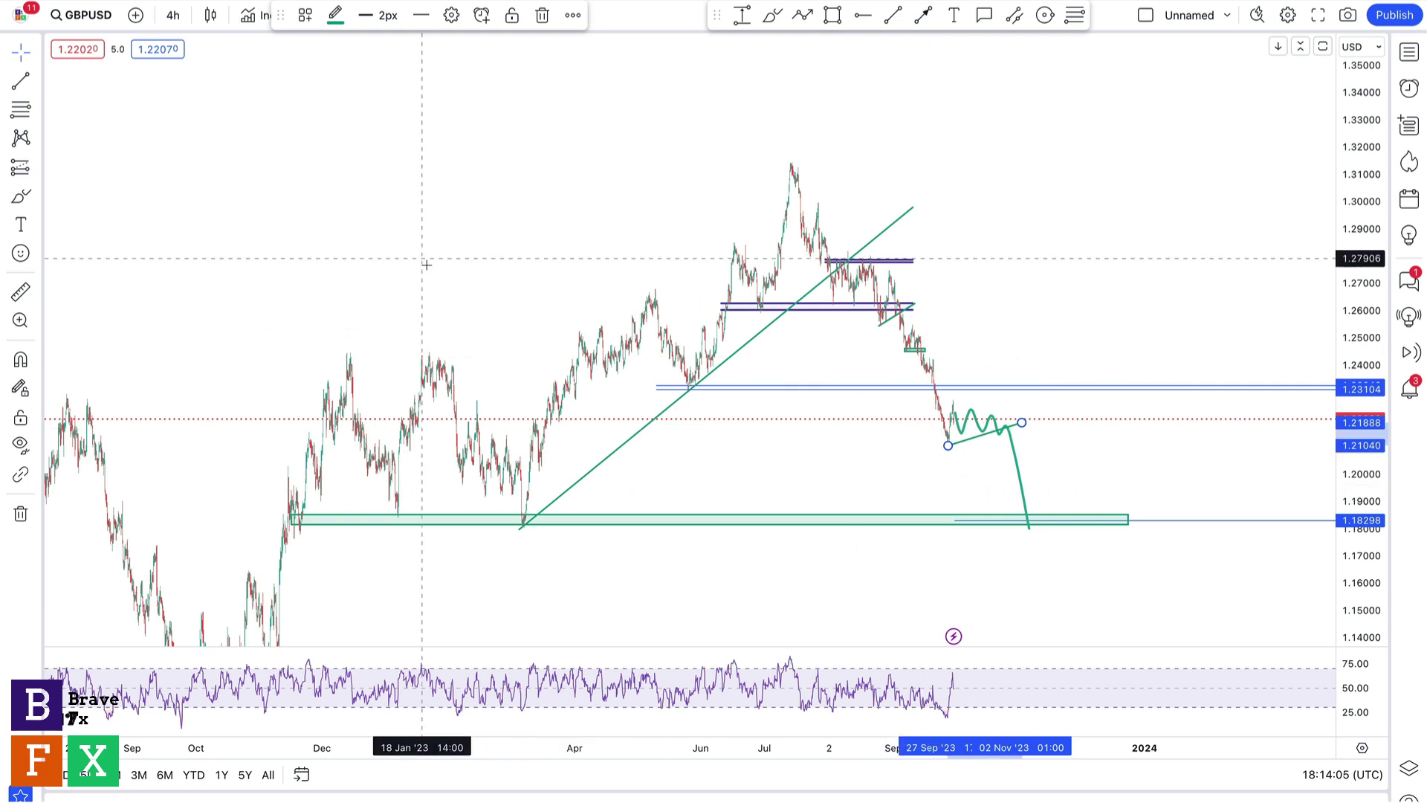
{"action": "left_click", "coordinate": [35, 80]}
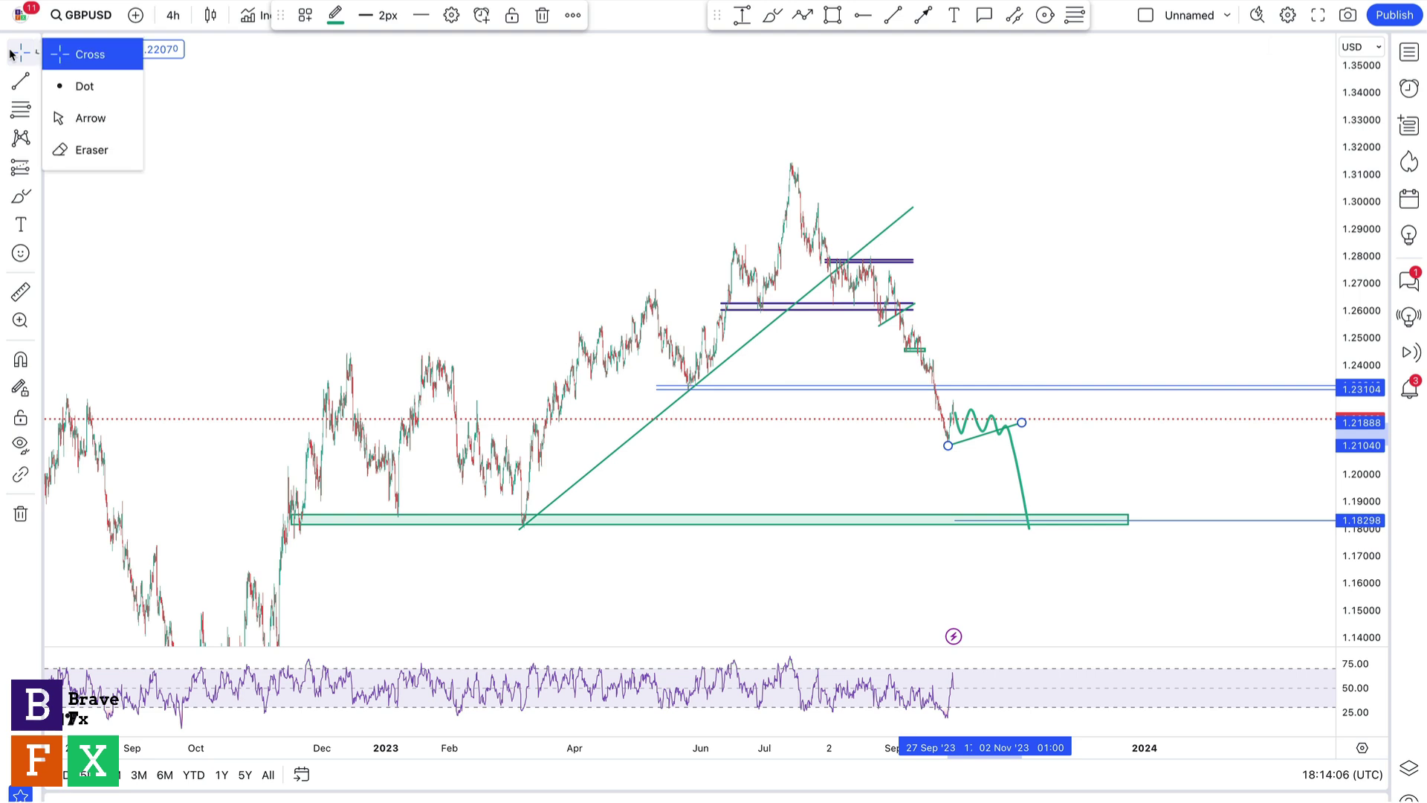
{"action": "left_click", "coordinate": [446, 263]}
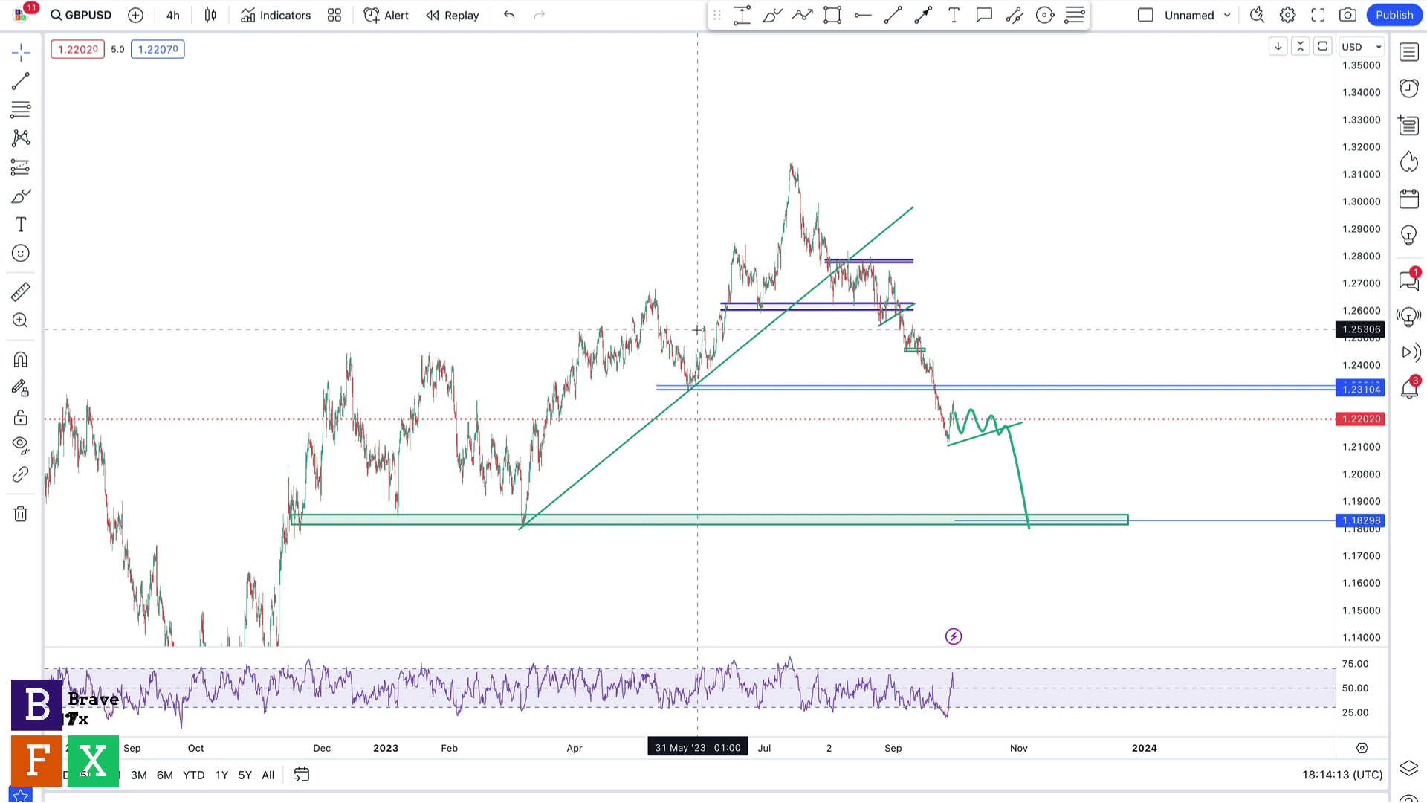
Circle the path's end in the support zone with the brush and sketch a rally from it to about 1.278
{"action": "left_click", "coordinate": [773, 15]}
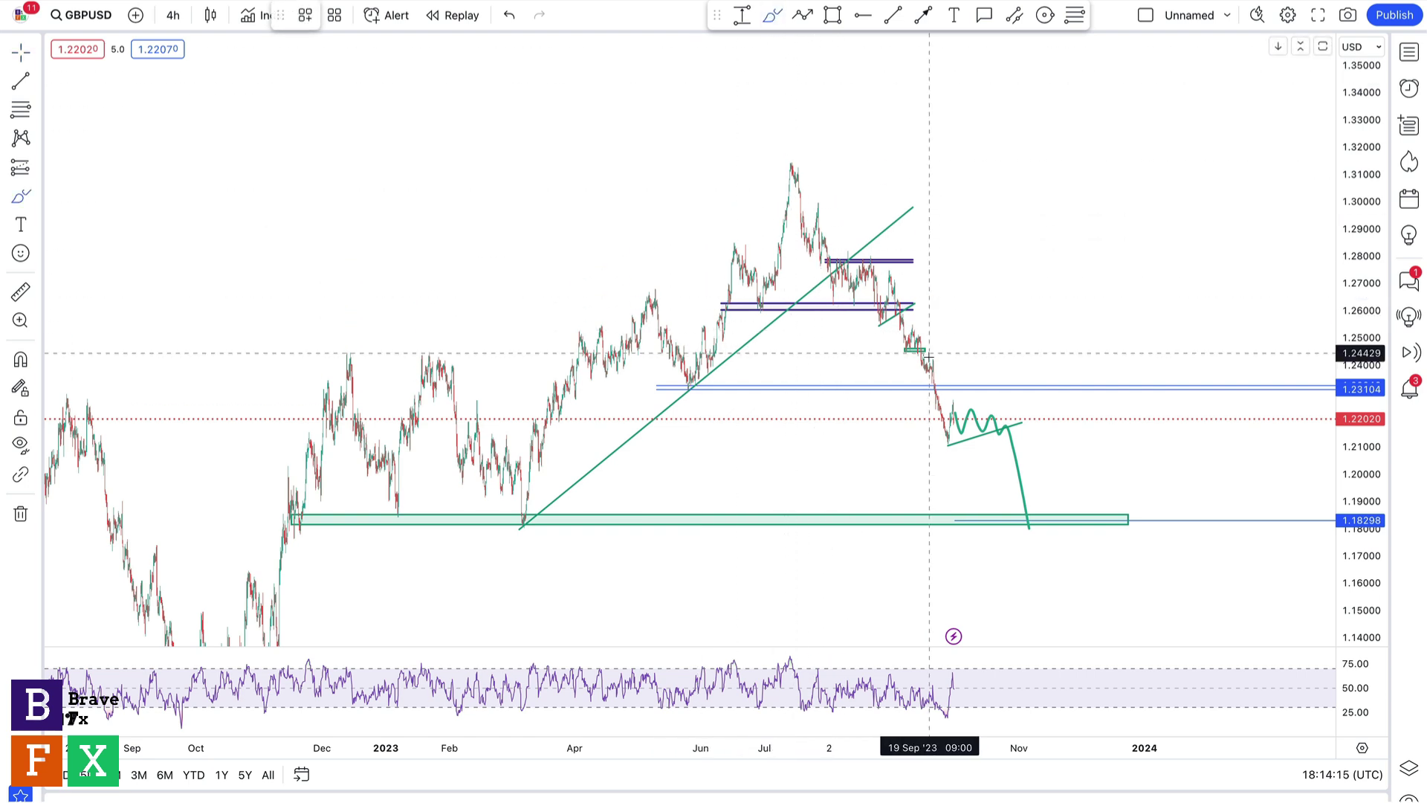
{"action": "mouse_move", "coordinate": [1029, 515]}
{"action": "left_mouse_down"}
{"action": "mouse_move", "coordinate": [1026, 502]}
{"action": "mouse_move", "coordinate": [1028, 524]}
{"action": "mouse_move", "coordinate": [1026, 511]}
{"action": "mouse_move", "coordinate": [1040, 520]}
{"action": "mouse_move", "coordinate": [1031, 509]}
{"action": "left_mouse_up"}
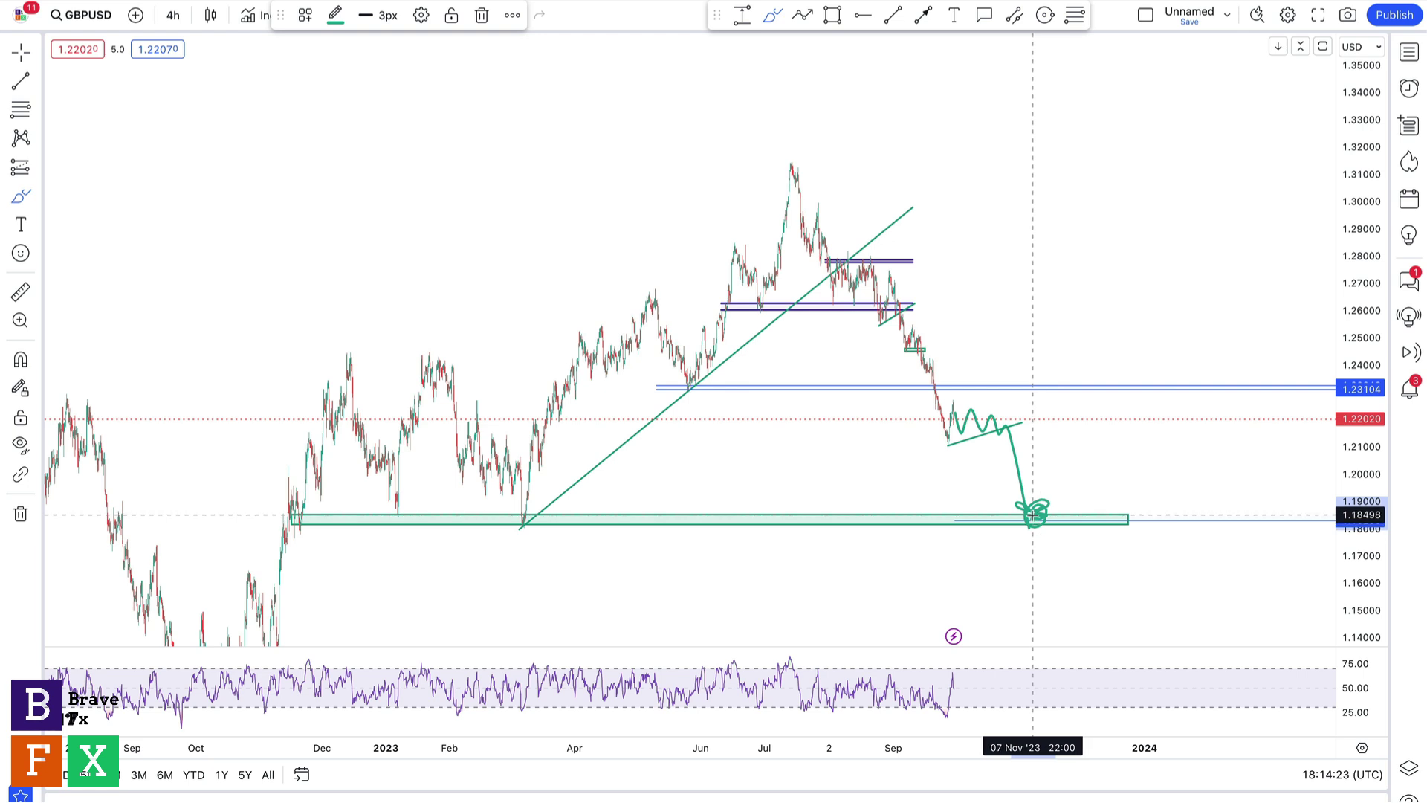
{"action": "left_click_drag", "start_coordinate": [1033, 514], "coordinate": [1100, 261]}
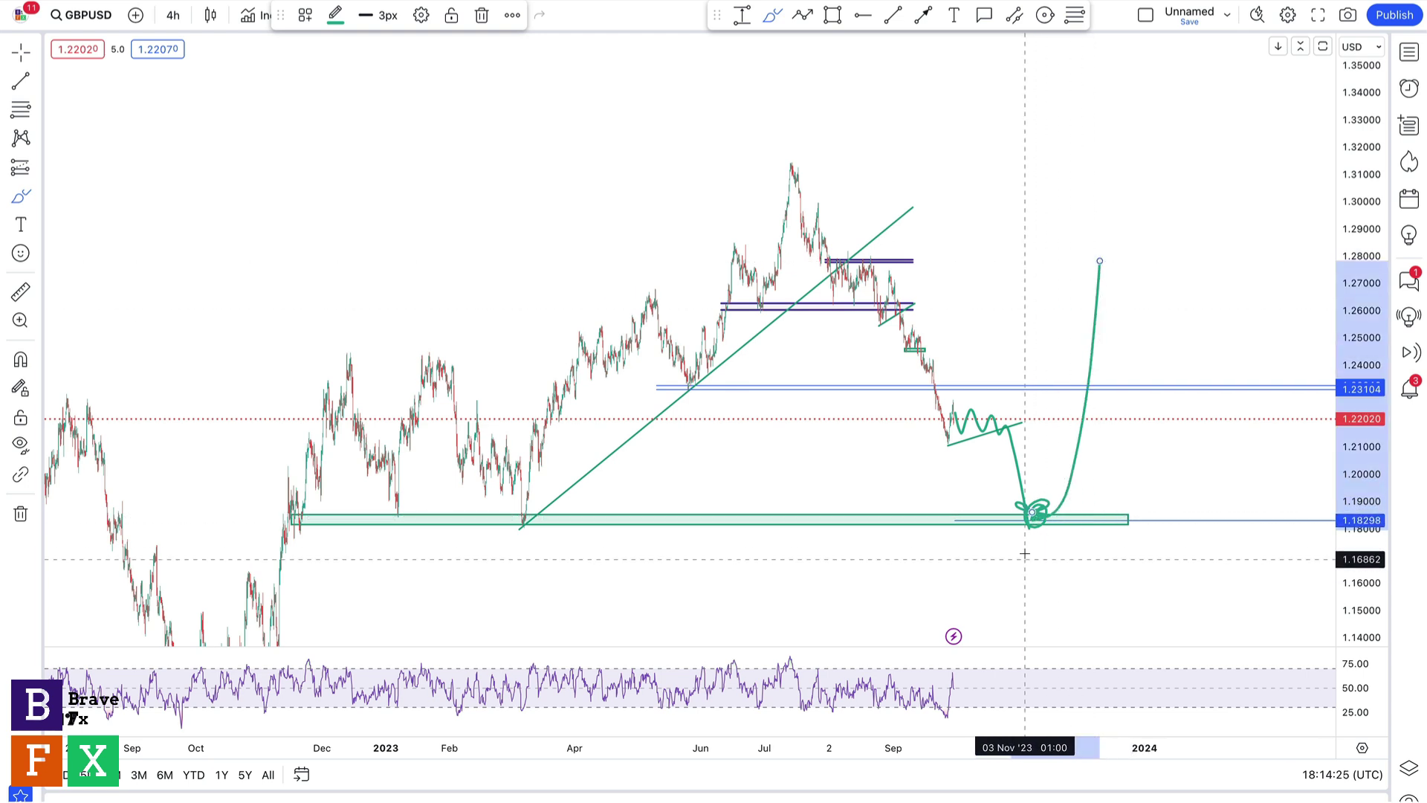
Sketch an alternative downward path from the circled support area and delete it
{"action": "mouse_move", "coordinate": [1033, 514]}
{"action": "left_mouse_down"}
{"action": "mouse_move", "coordinate": [1056, 524]}
{"action": "mouse_move", "coordinate": [1083, 613]}
{"action": "left_mouse_up"}
{"action": "key", "text": "Delete"}
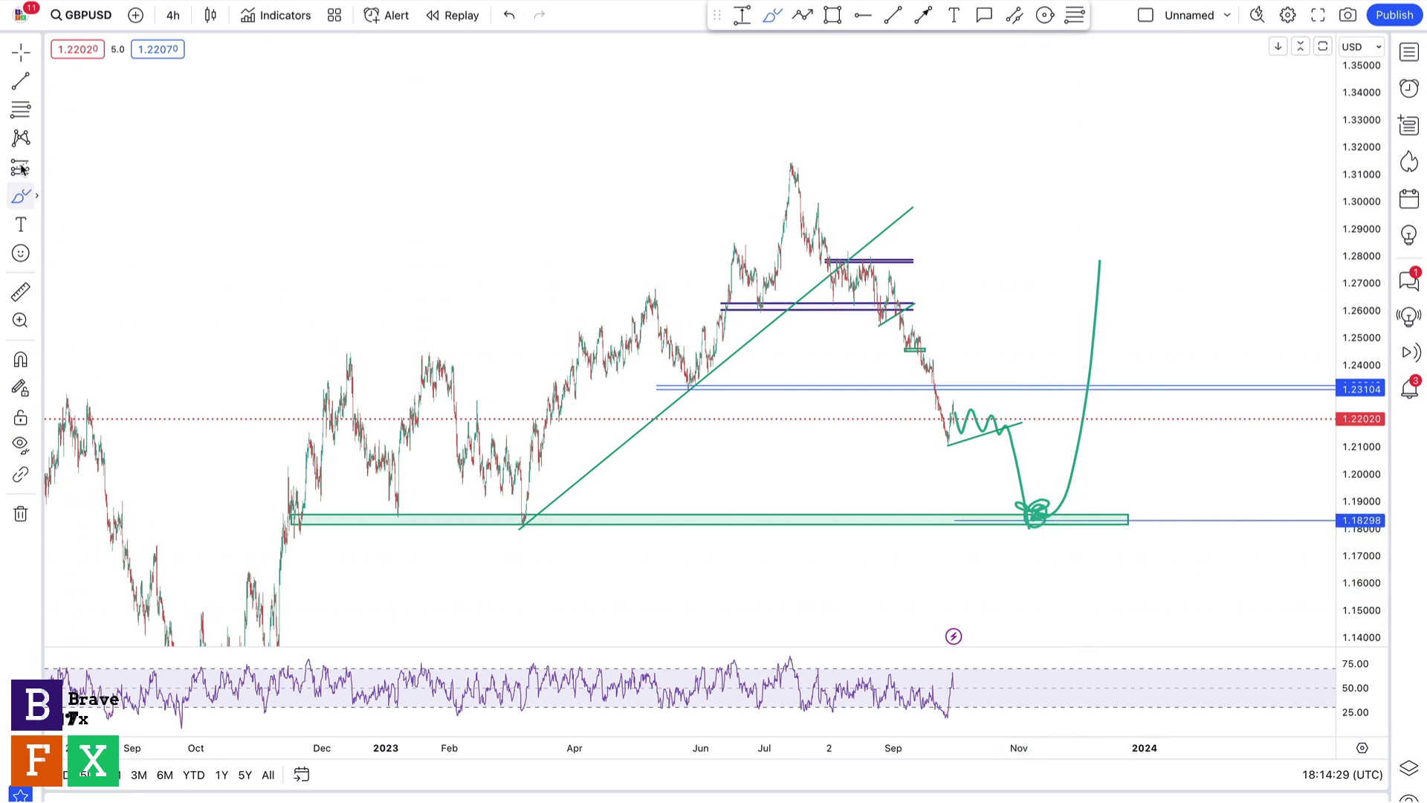
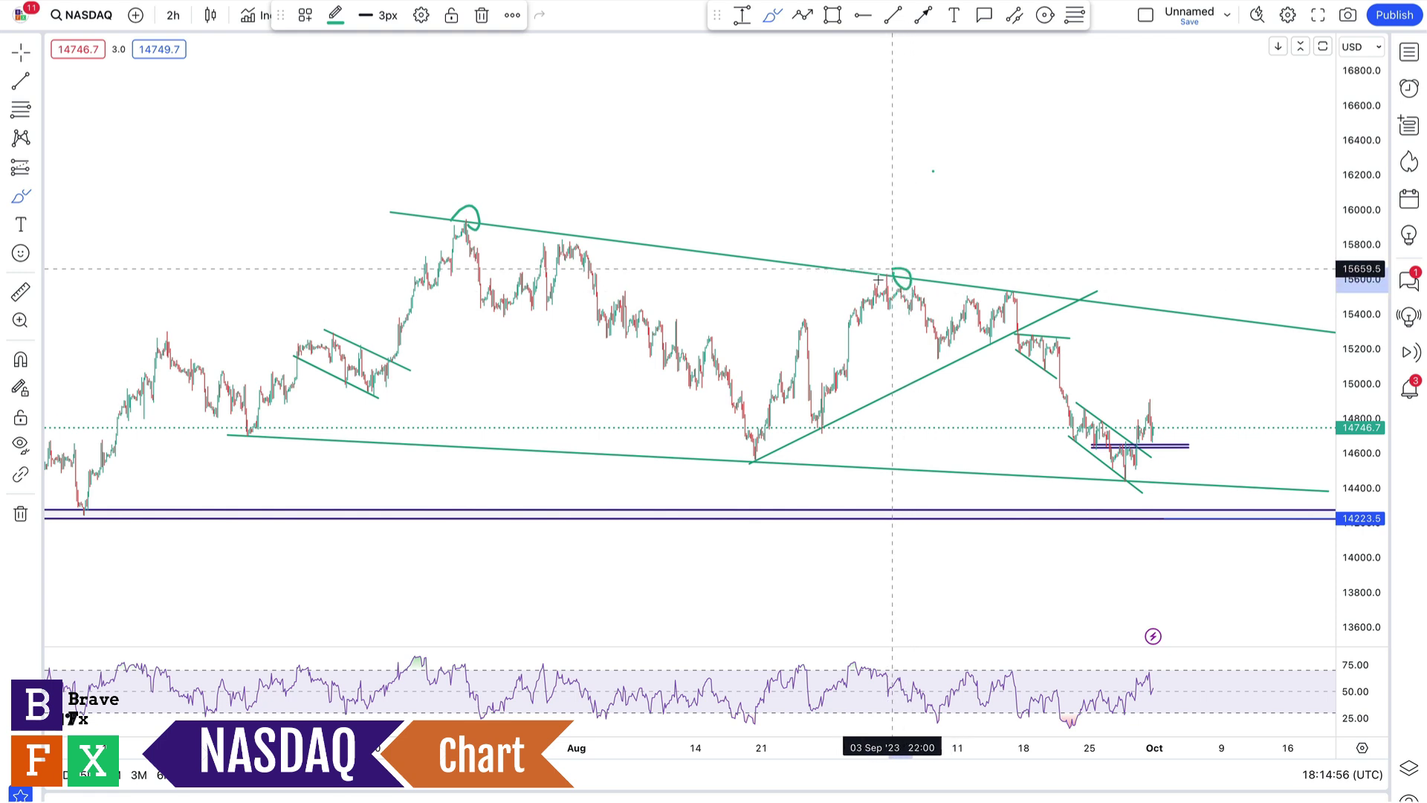
Circle the mid-September touch of the NASDAQ chart's upper trend line and the three lows touching its lower trend line
{"action": "left_click_drag", "start_coordinate": [1025, 286], "coordinate": [1003, 299]}
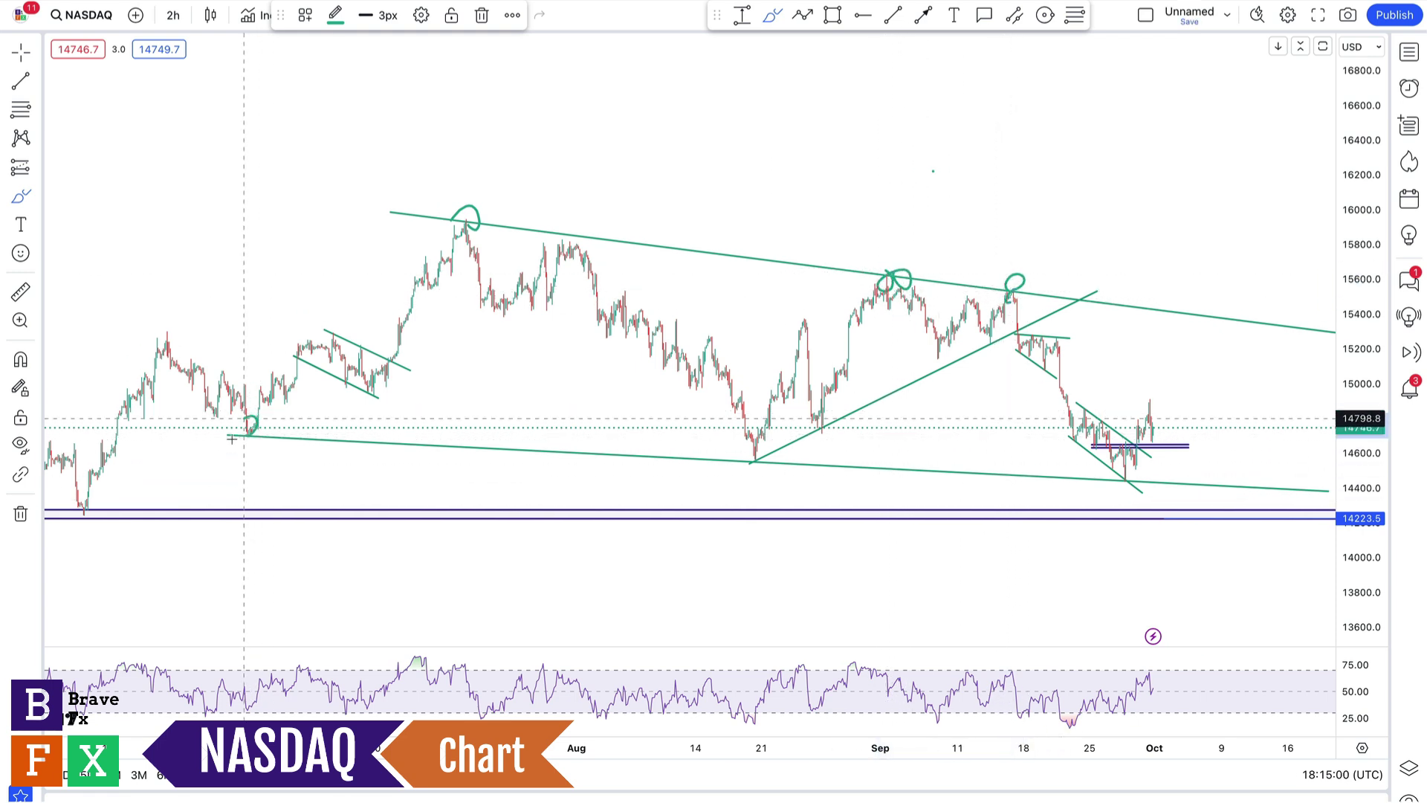
{"action": "left_click_drag", "start_coordinate": [232, 439], "coordinate": [250, 422]}
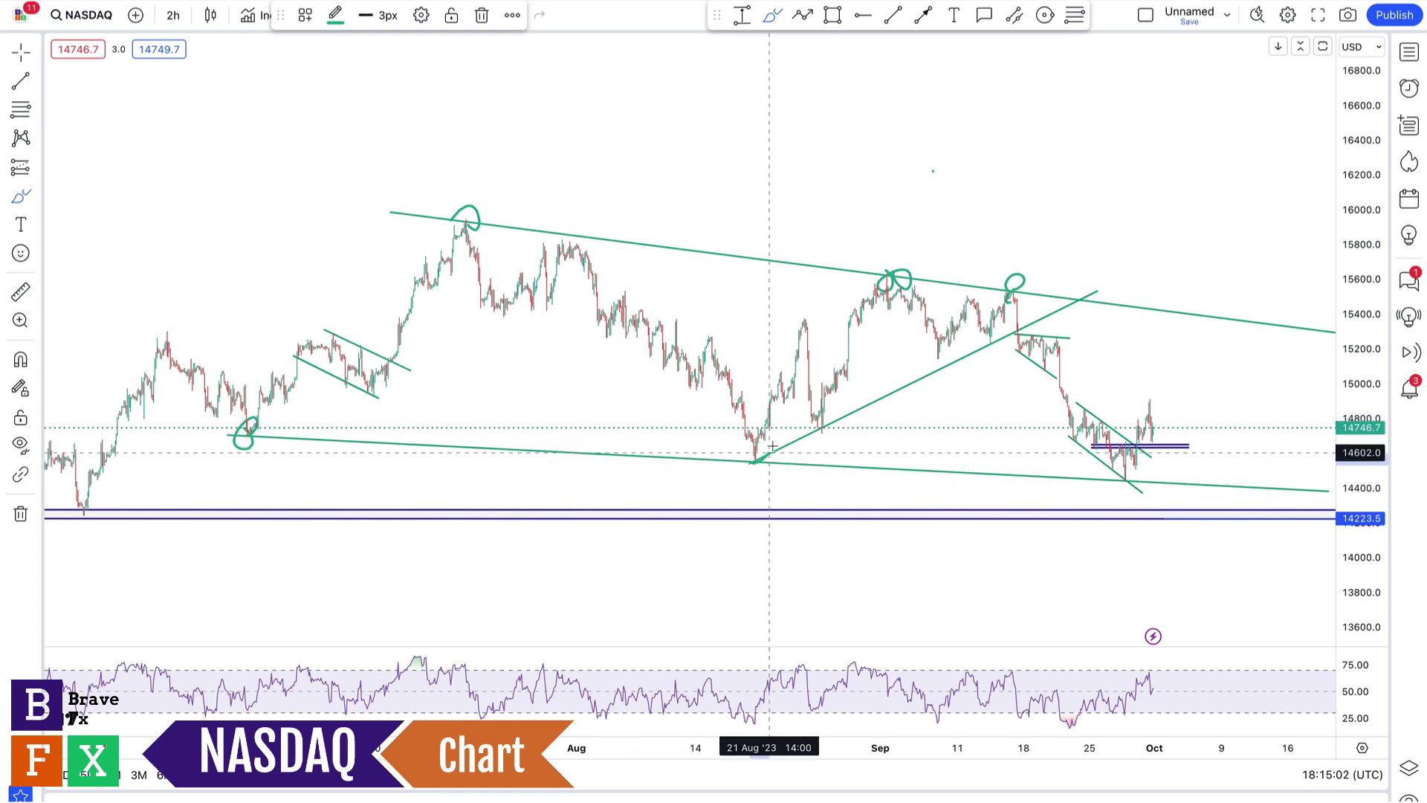
{"action": "left_click_drag", "start_coordinate": [773, 446], "coordinate": [755, 451]}
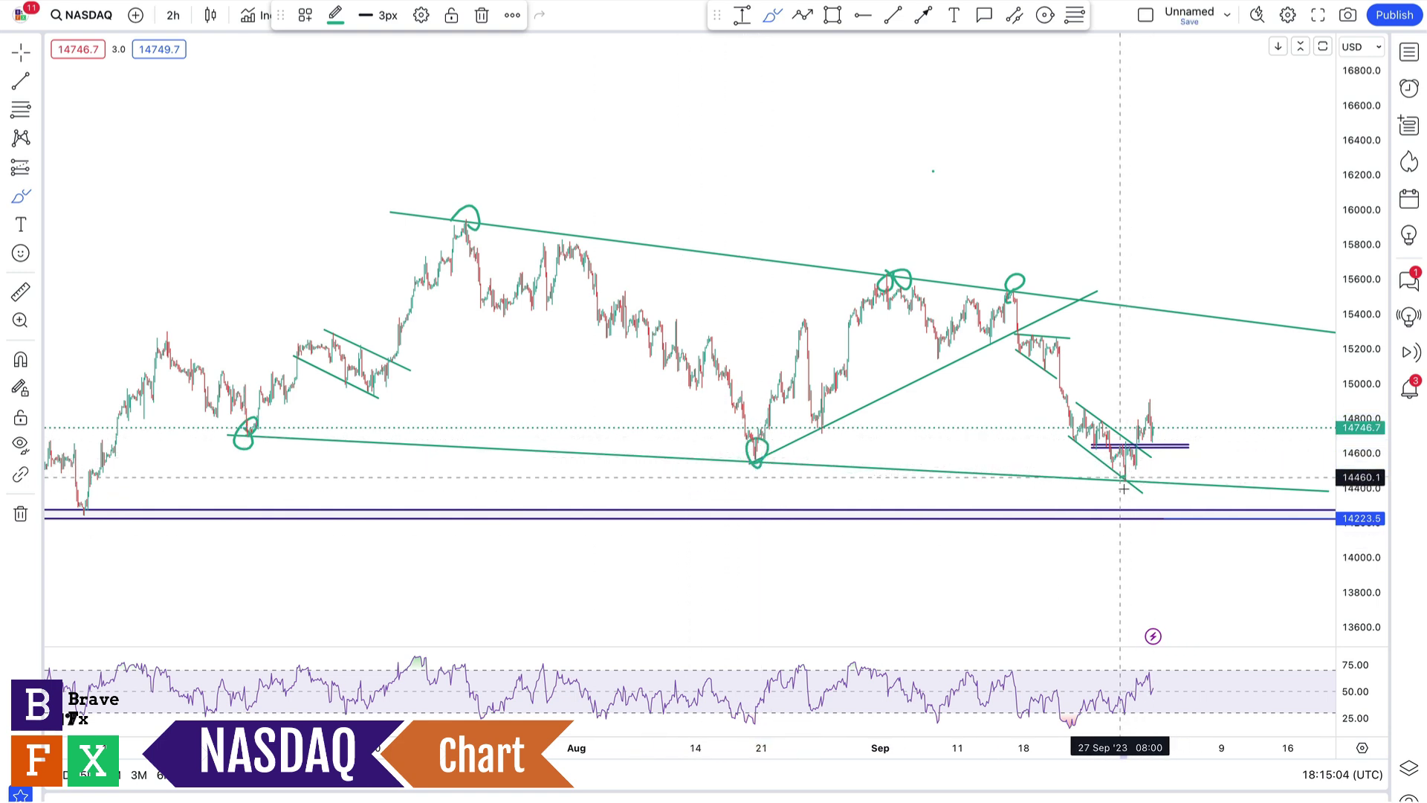
{"action": "left_click_drag", "start_coordinate": [1124, 488], "coordinate": [1118, 492]}
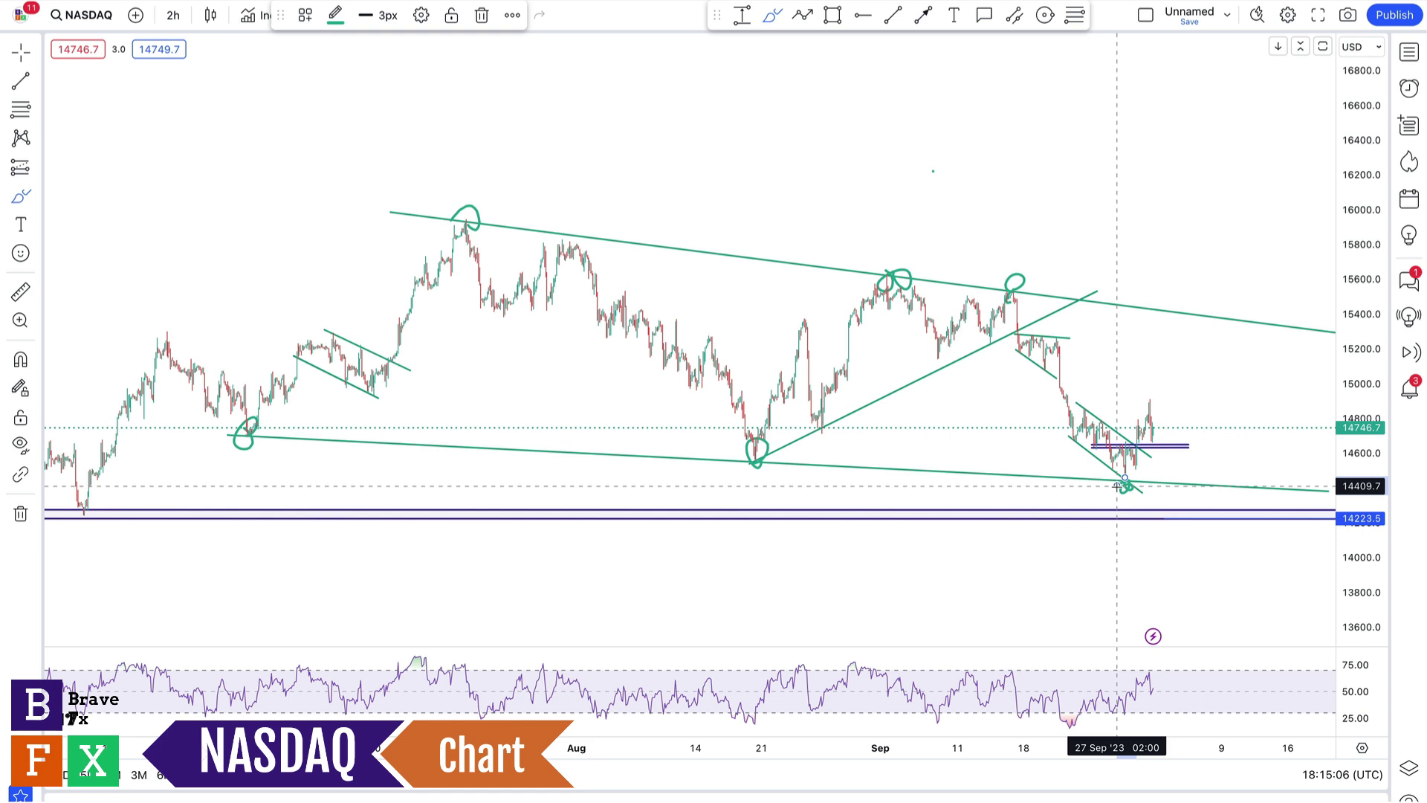
Undo the freehand circles around the September highs and the lower trend line touches
{"action": "key", "text": "super+z"}
{"action": "key", "text": "super+z"}
{"action": "key", "text": "super+z"}
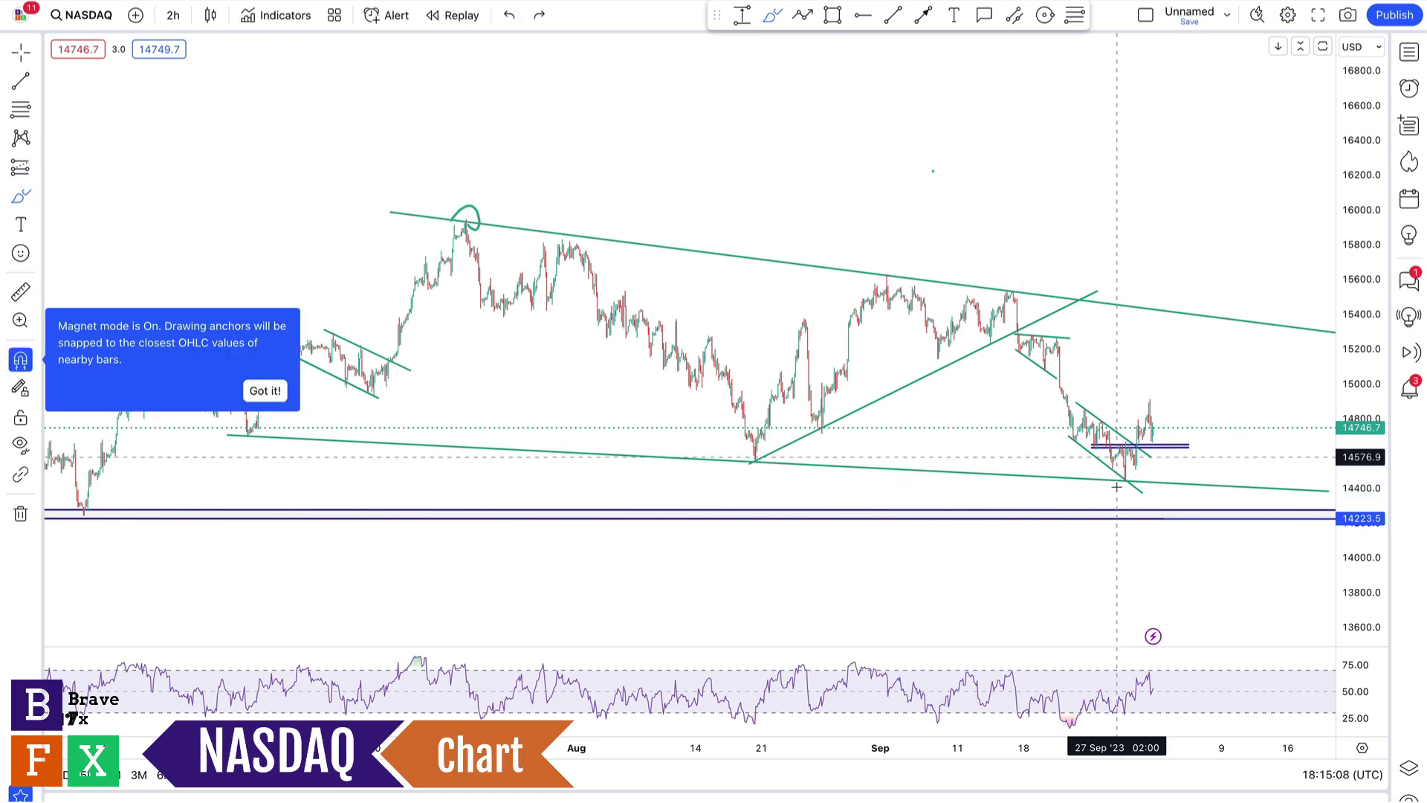
Undo the remaining freehand circle around the mid-July high
{"action": "key", "text": "super+z"}
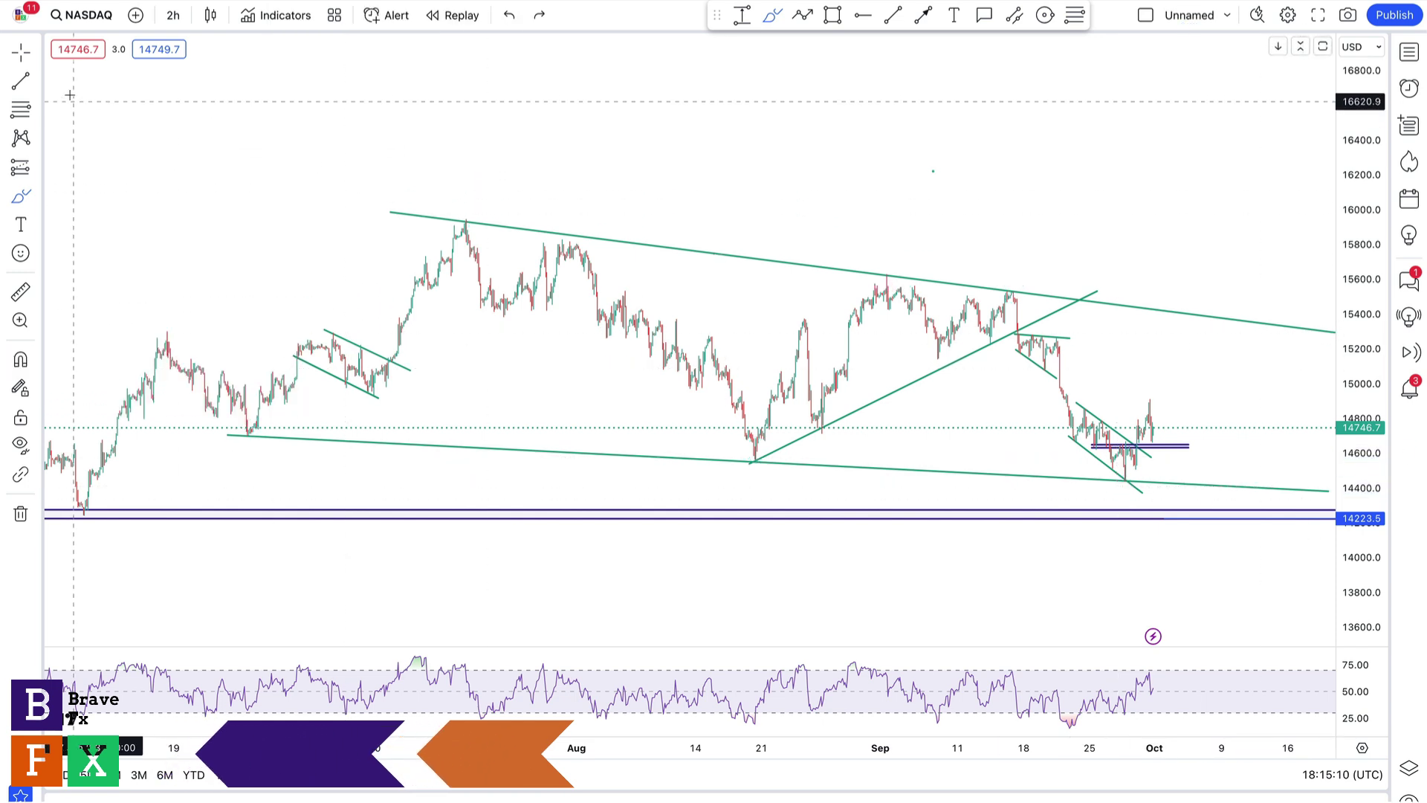
{"action": "key", "text": "Escape"}
Brush a path from the current price up to the upper trend line and down to about 14254 in the purple support zone, and delete it
{"action": "left_click_drag", "start_coordinate": [678, 158], "coordinate": [540, 140]}
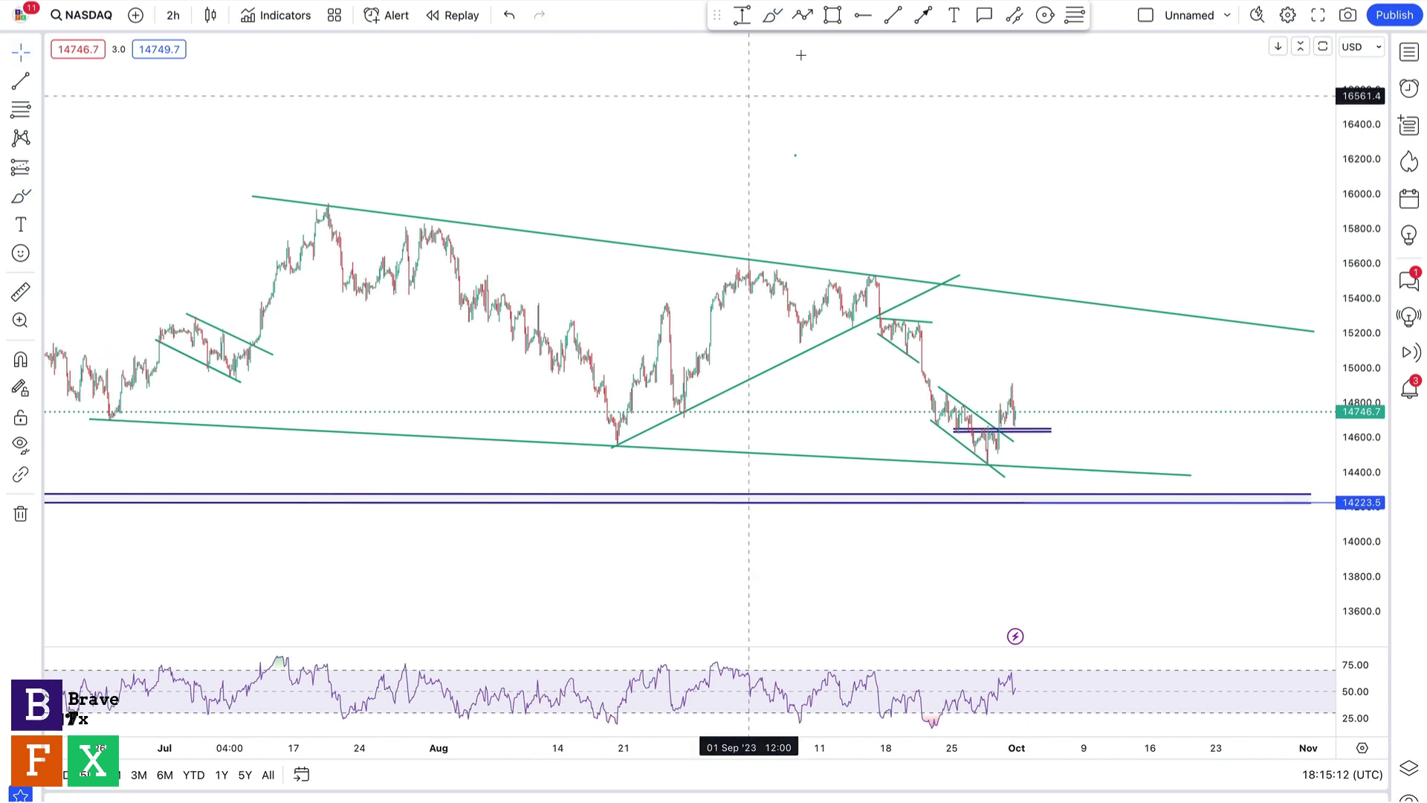
{"action": "left_click", "coordinate": [773, 19]}
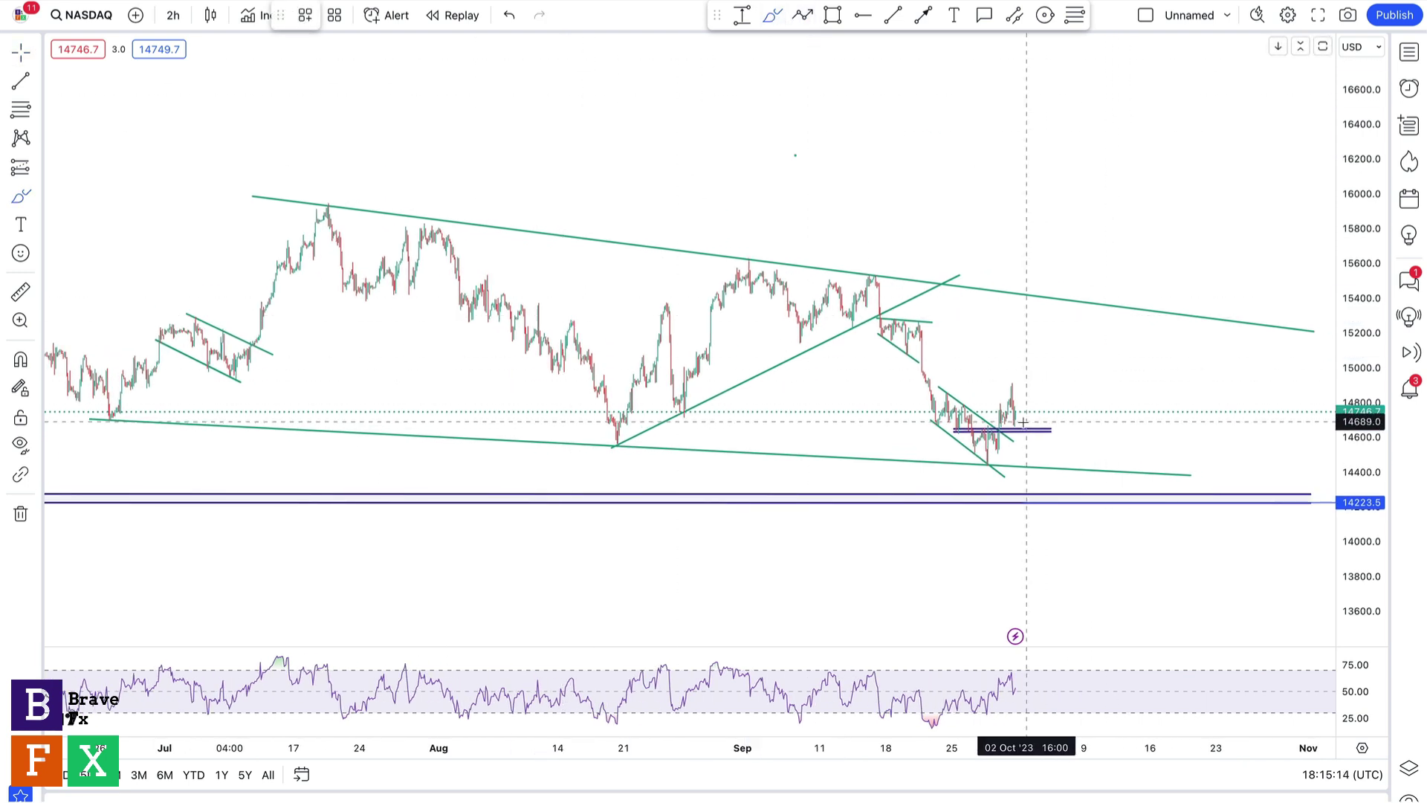
{"action": "mouse_move", "coordinate": [1015, 425]}
{"action": "left_mouse_down"}
{"action": "mouse_move", "coordinate": [1032, 376]}
{"action": "mouse_move", "coordinate": [1048, 385]}
{"action": "mouse_move", "coordinate": [1070, 349]}
{"action": "mouse_move", "coordinate": [1093, 354]}
{"action": "mouse_move", "coordinate": [1116, 302]}
{"action": "mouse_move", "coordinate": [1136, 390]}
{"action": "mouse_move", "coordinate": [1262, 496]}
{"action": "left_mouse_up"}
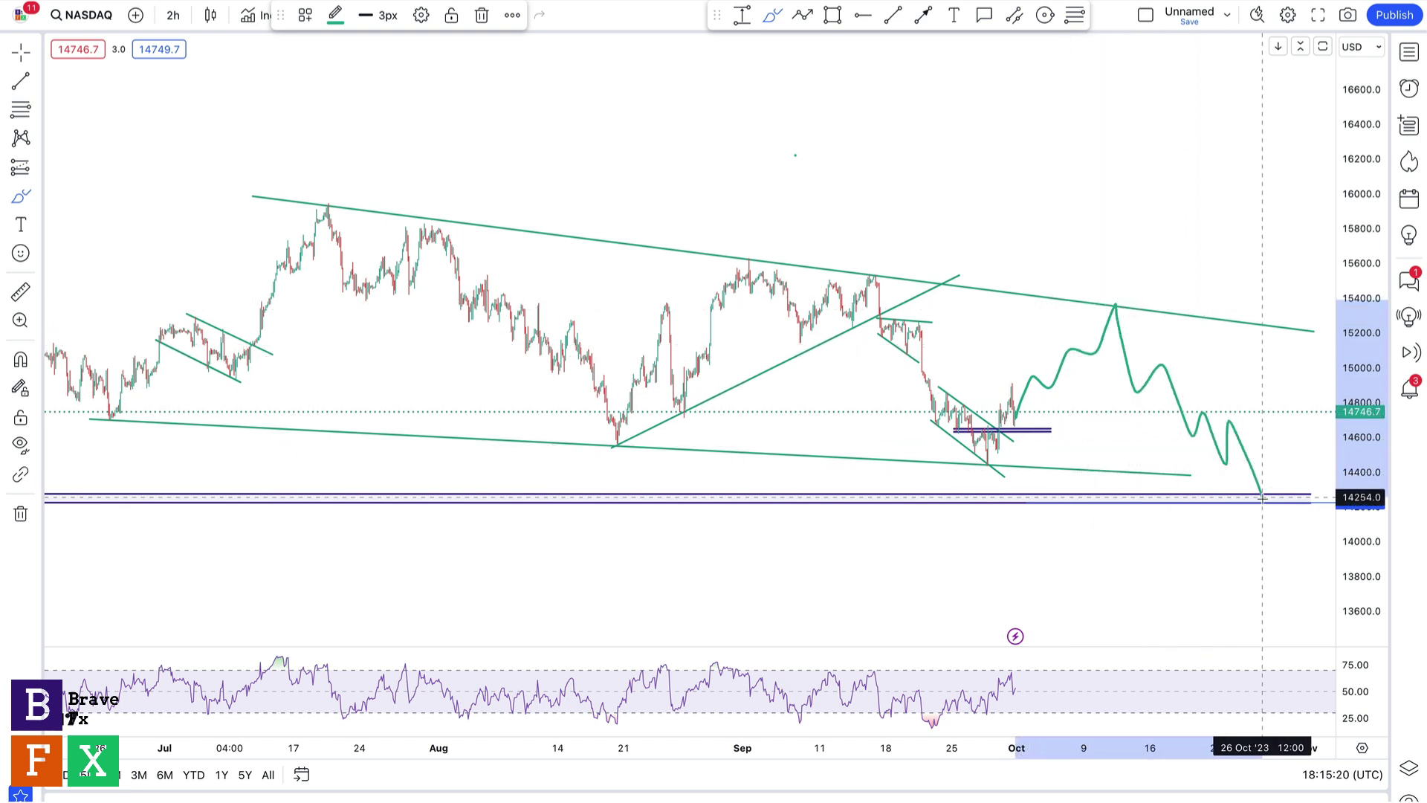
{"action": "key", "text": "Delete"}
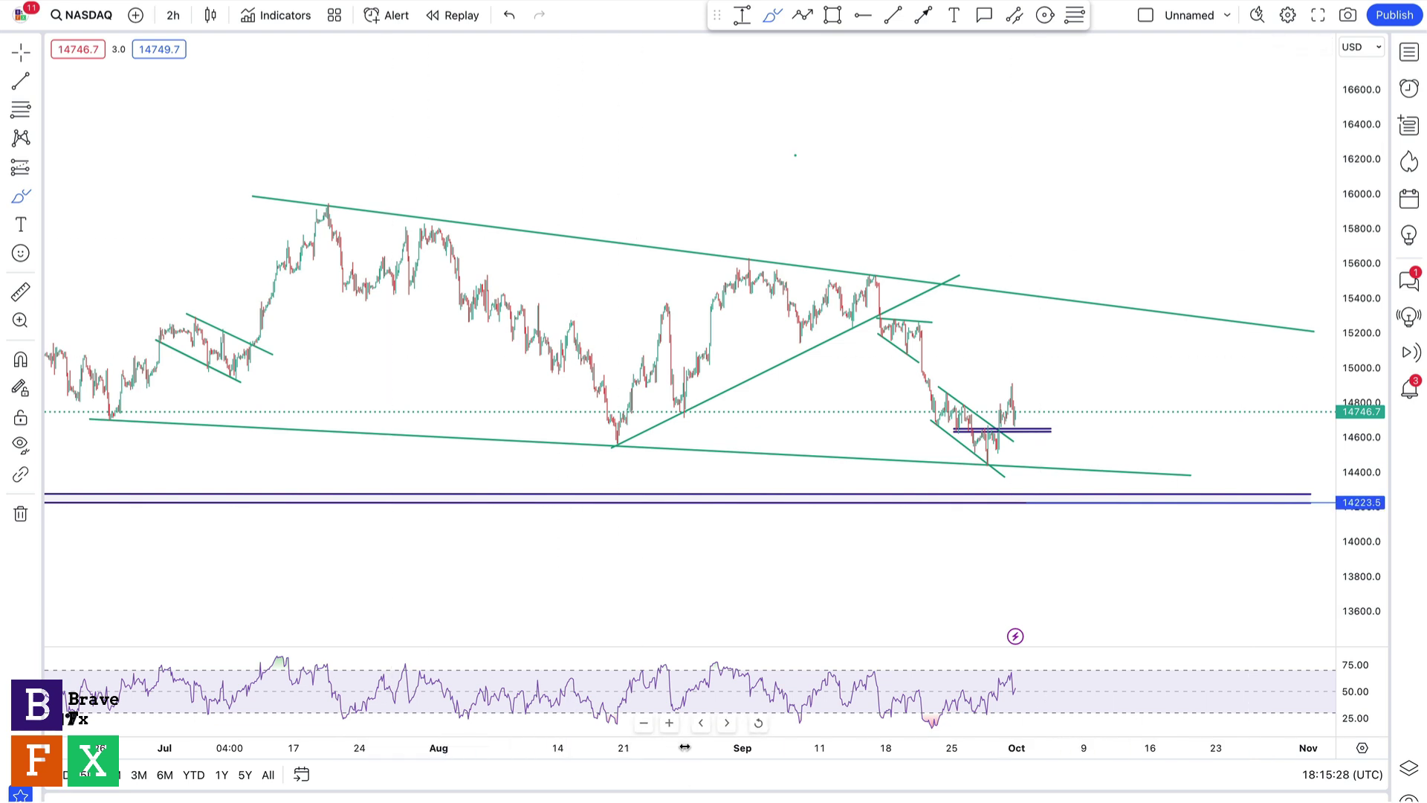
Sketch a freehand path from the latest candle that moves sideways above the short purple support and rallies to about 15,350
{"action": "left_click", "coordinate": [669, 722]}
{"action": "left_click", "coordinate": [669, 723]}
{"action": "left_click", "coordinate": [669, 722]}
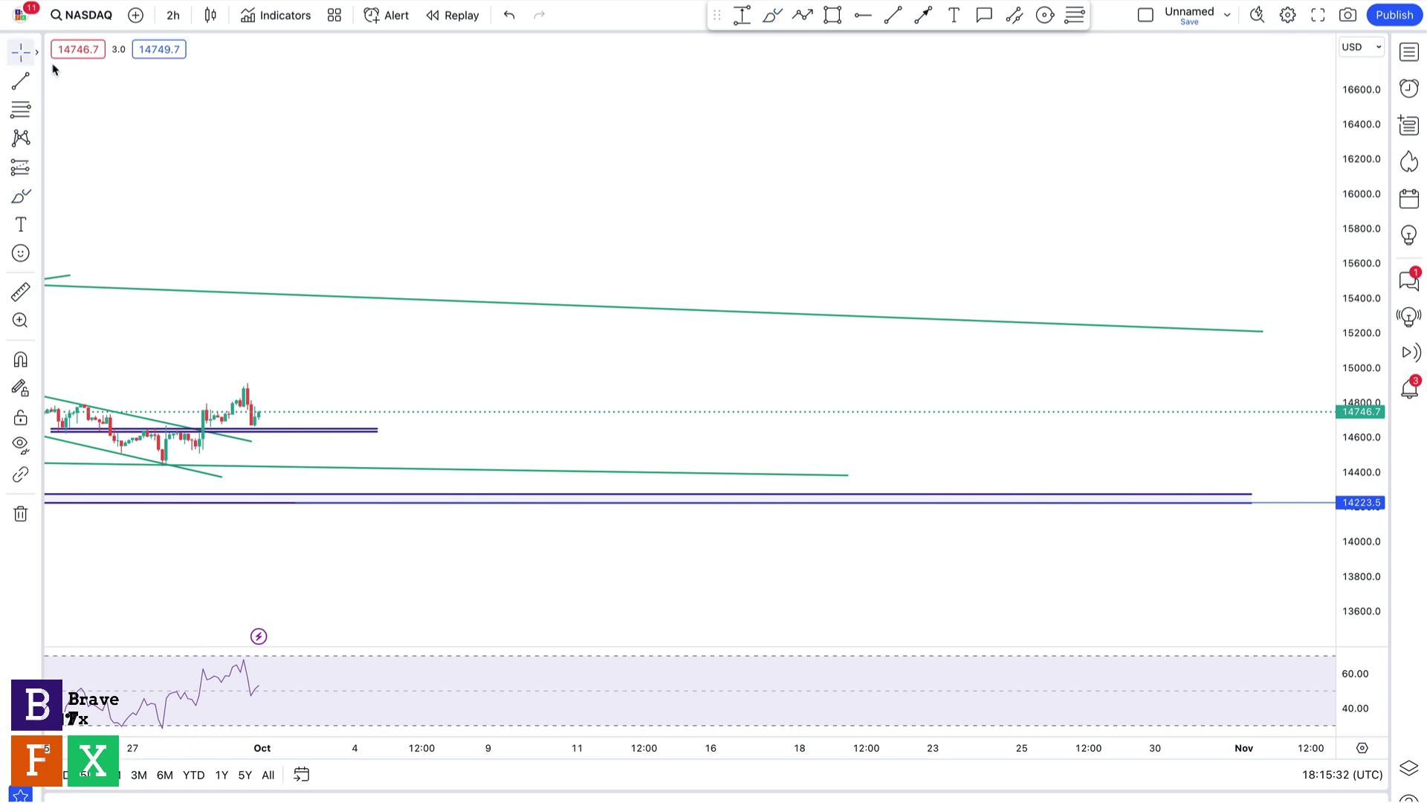
{"action": "left_click_drag", "start_coordinate": [319, 229], "coordinate": [892, 221]}
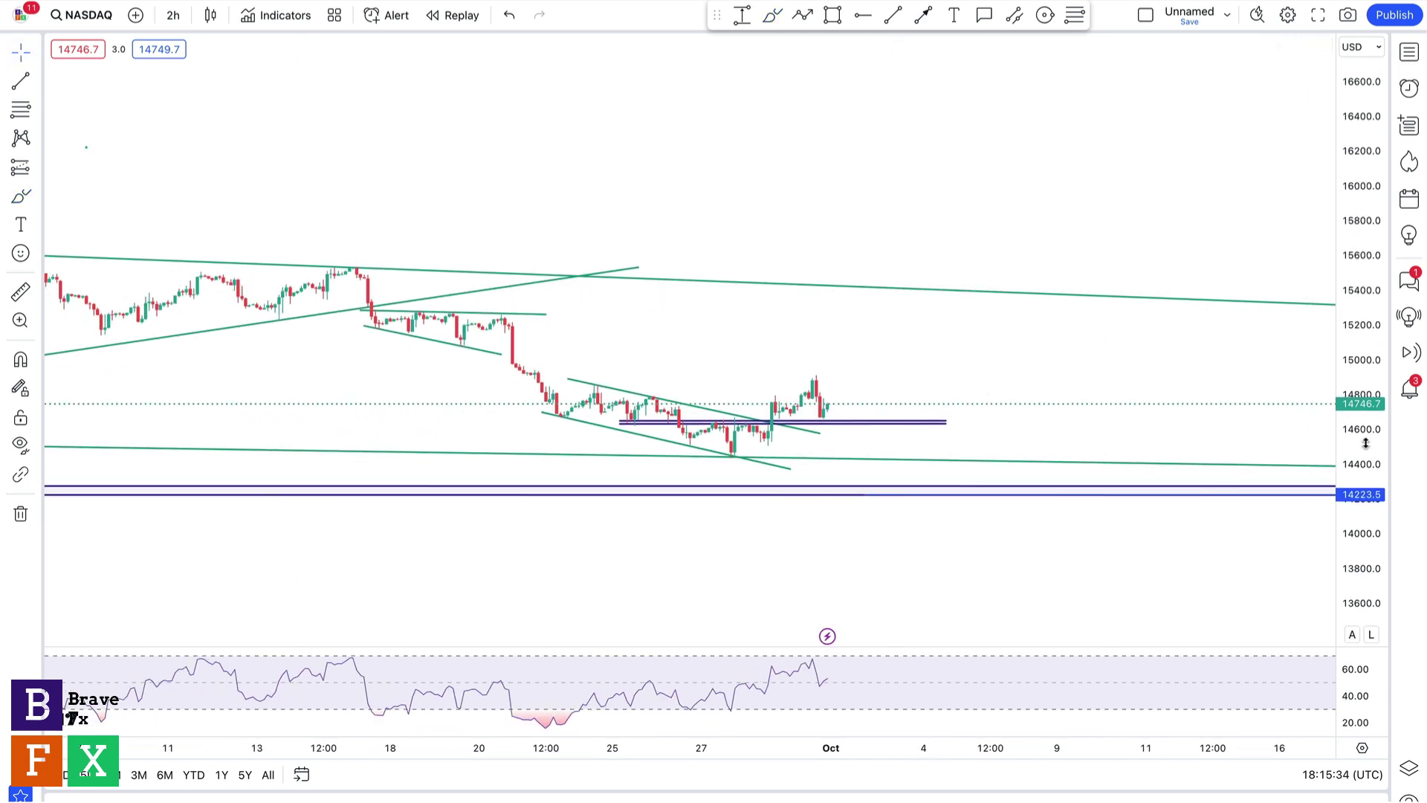
{"action": "left_click_drag", "start_coordinate": [1365, 443], "coordinate": [1364, 394]}
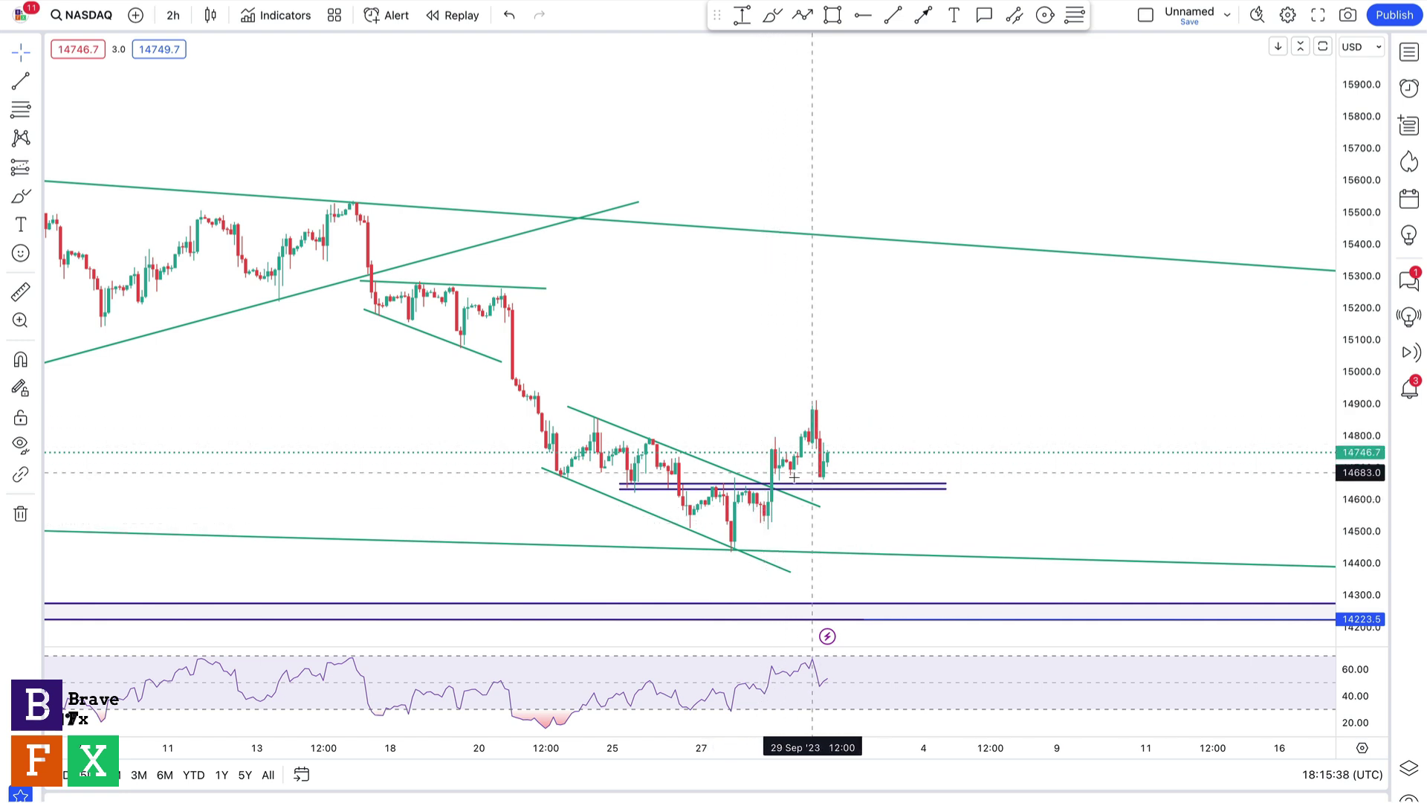
{"action": "left_click", "coordinate": [725, 487]}
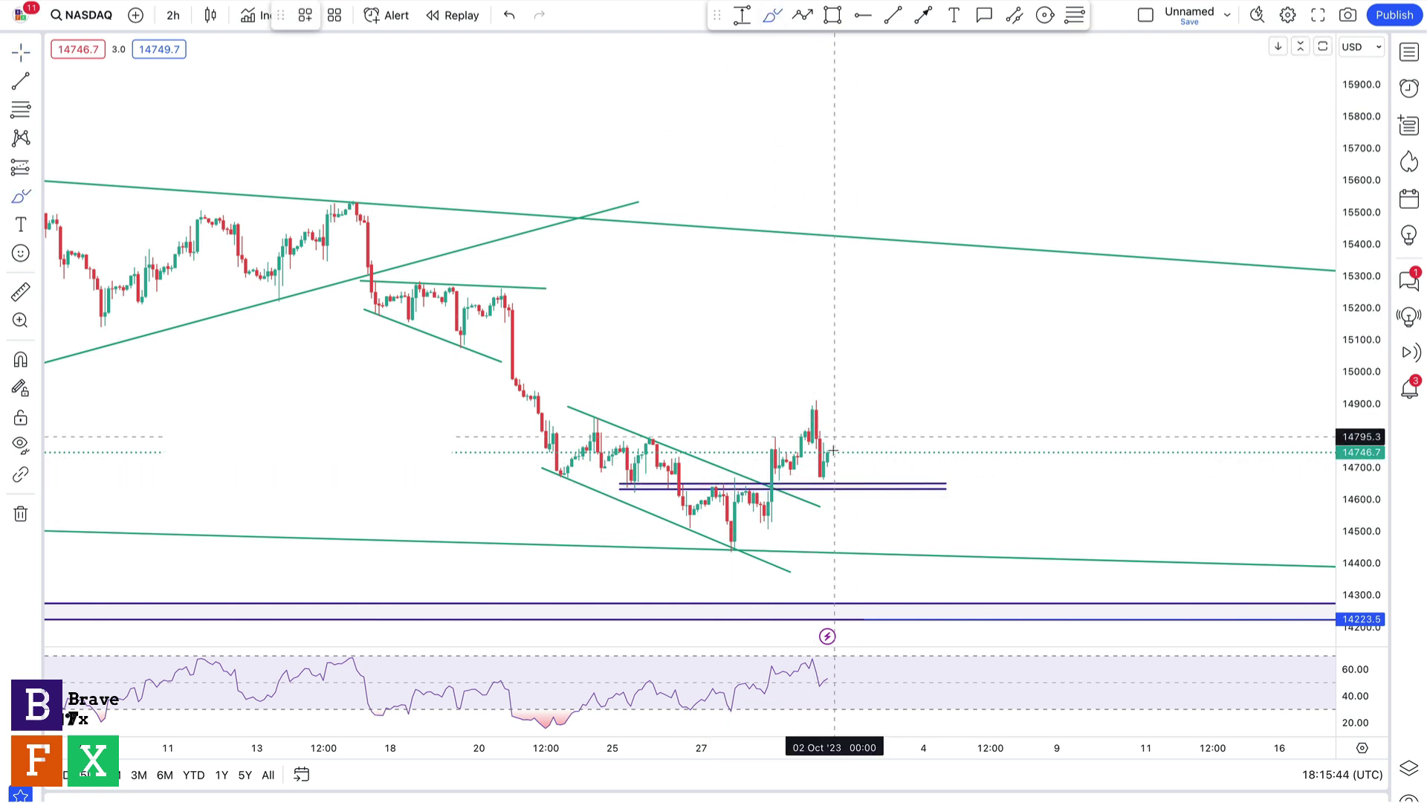
{"action": "mouse_move", "coordinate": [827, 444]}
{"action": "left_mouse_down"}
{"action": "mouse_move", "coordinate": [841, 470]}
{"action": "mouse_move", "coordinate": [855, 444]}
{"action": "mouse_move", "coordinate": [866, 456]}
{"action": "mouse_move", "coordinate": [876, 431]}
{"action": "mouse_move", "coordinate": [911, 418]}
{"action": "mouse_move", "coordinate": [950, 258]}
{"action": "left_mouse_up"}
Draw a descending trend line from the late-September high at 14915.1 to about 14750, and delete it together with the rising path
{"action": "left_click", "coordinate": [893, 15]}
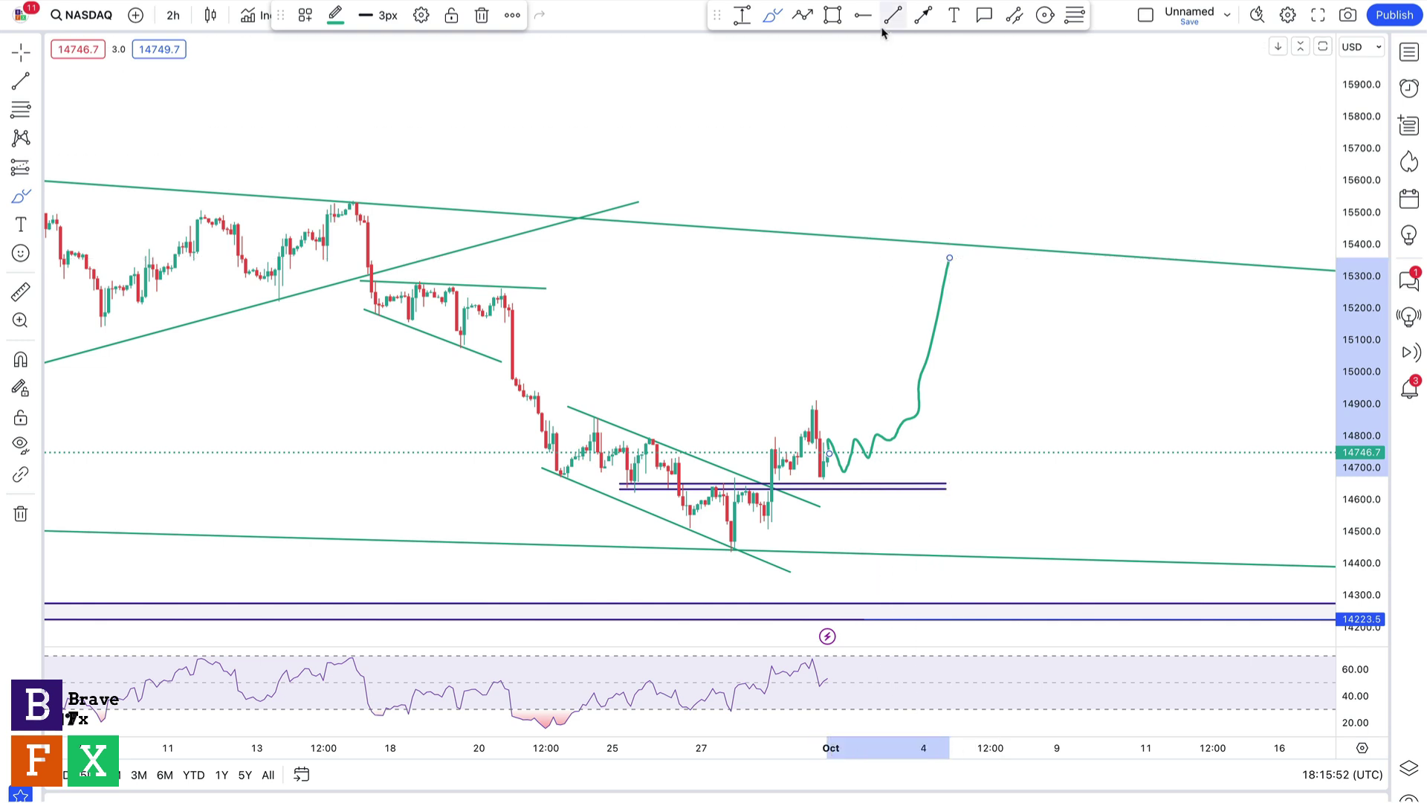
{"action": "left_click", "coordinate": [809, 398]}
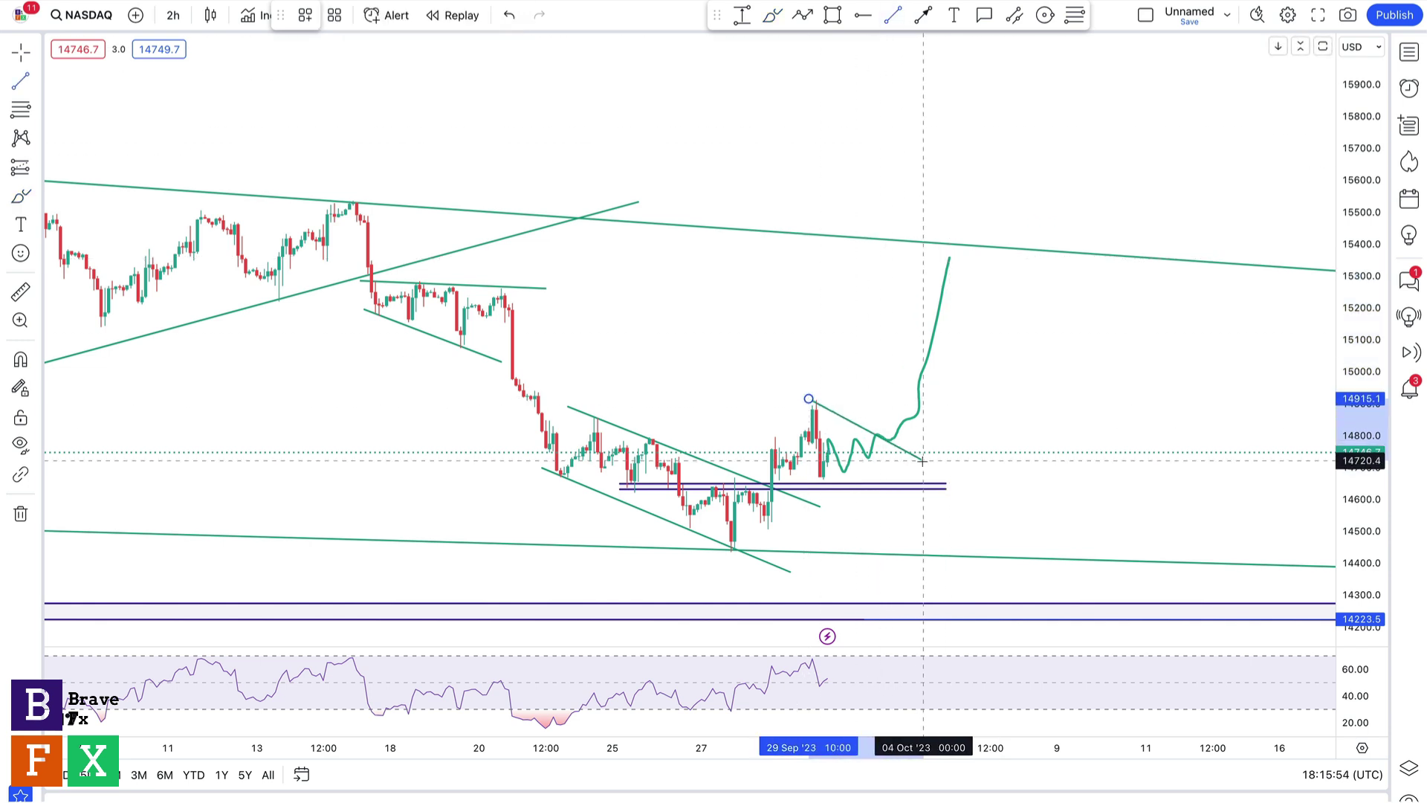
{"action": "left_click", "coordinate": [920, 451]}
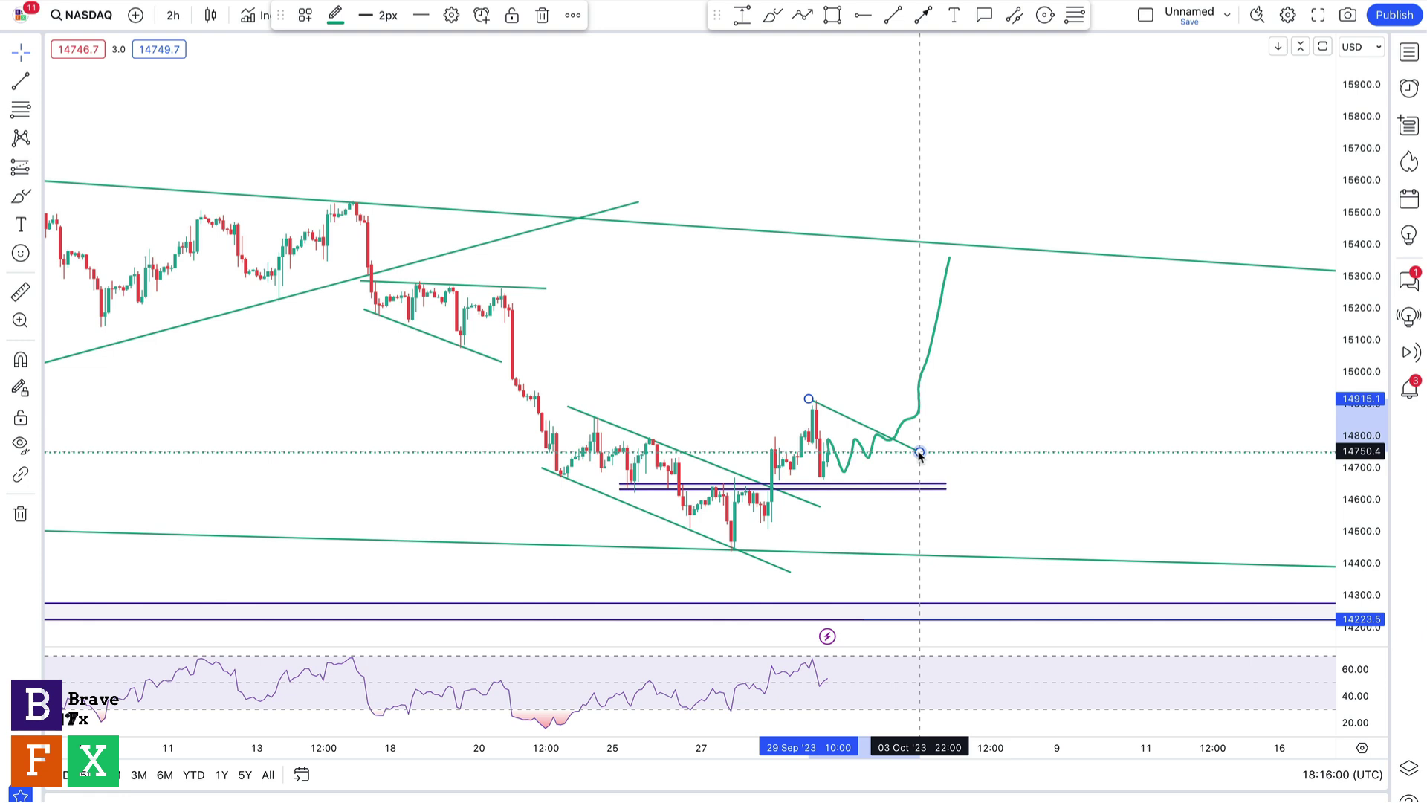
{"action": "key", "text": "Delete"}
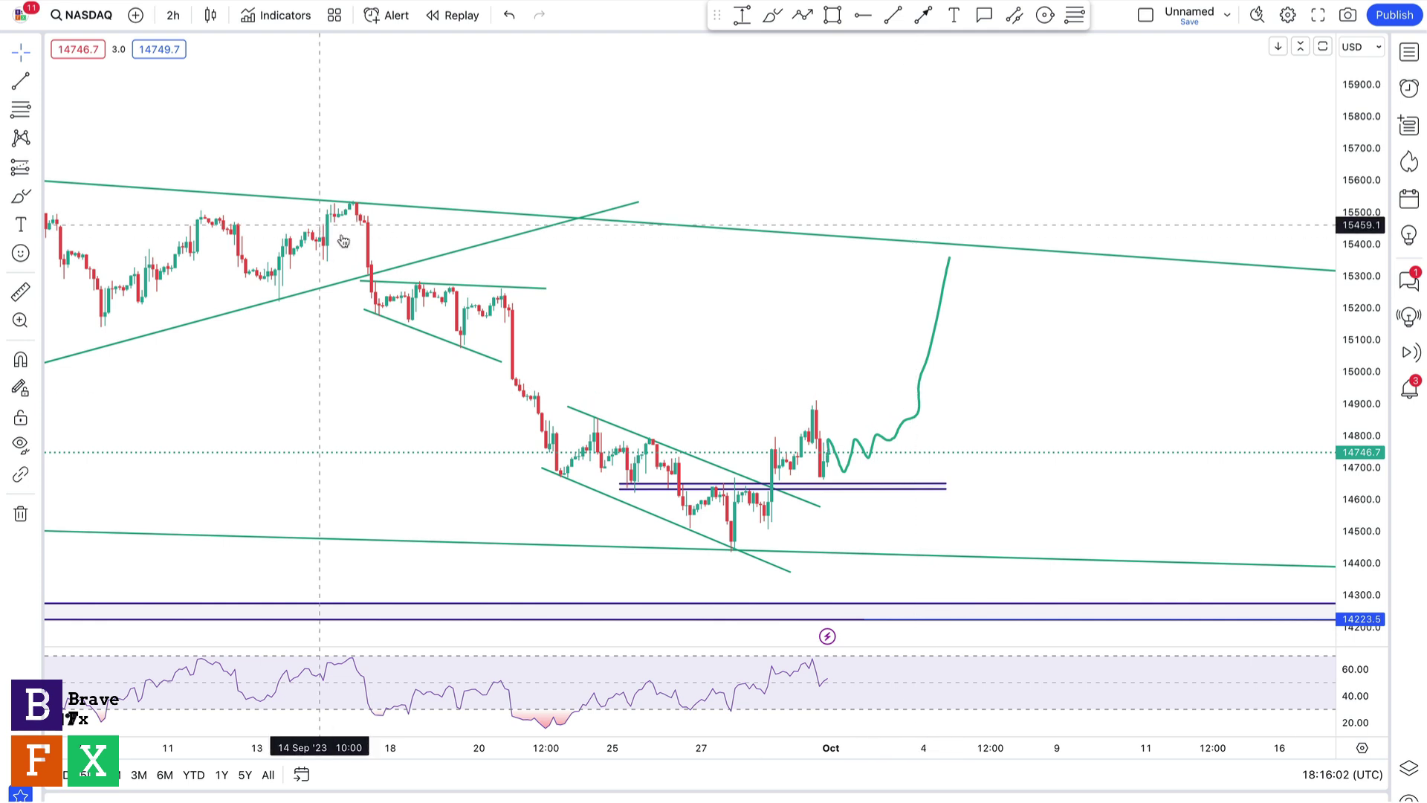
{"action": "left_click", "coordinate": [927, 347]}
{"action": "key", "text": "Delete"}
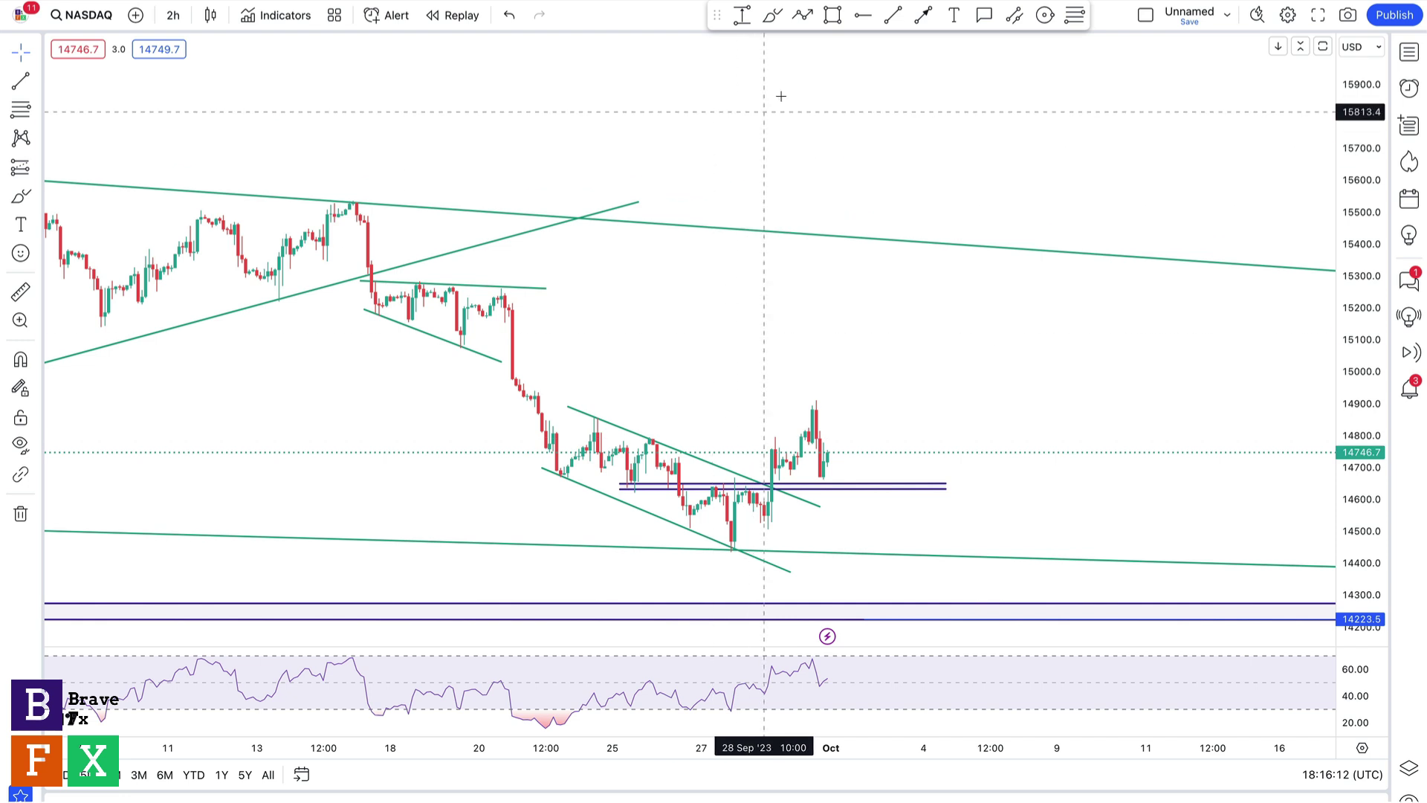
Brush a sideways path that rallies to the upper trend line near 15,400, and cap its consolidation with a trend line from 14897.6 to 14727.9
{"action": "left_click", "coordinate": [773, 15]}
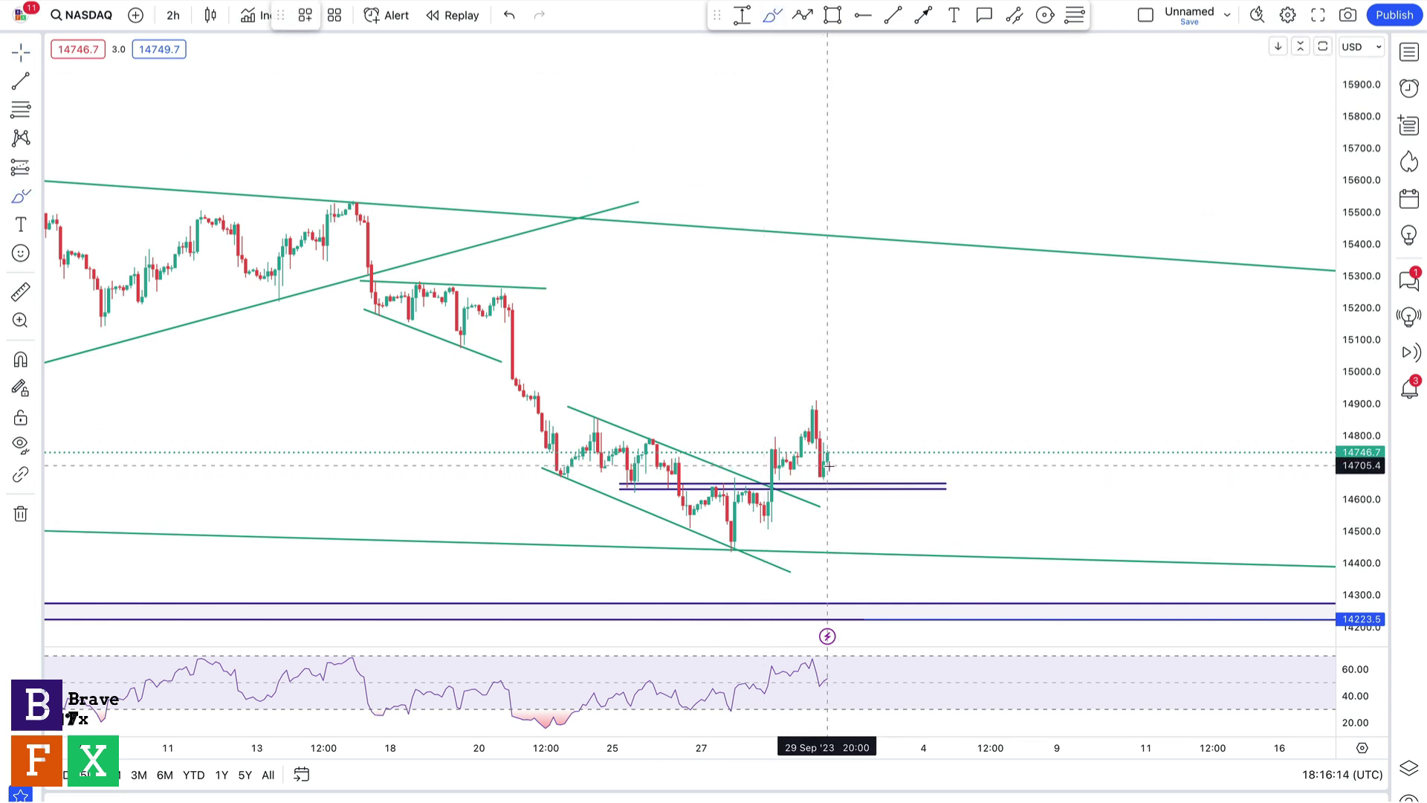
{"action": "mouse_move", "coordinate": [829, 466]}
{"action": "left_mouse_down"}
{"action": "mouse_move", "coordinate": [836, 422]}
{"action": "mouse_move", "coordinate": [863, 446]}
{"action": "mouse_move", "coordinate": [870, 435]}
{"action": "mouse_move", "coordinate": [881, 461]}
{"action": "mouse_move", "coordinate": [899, 443]}
{"action": "mouse_move", "coordinate": [913, 467]}
{"action": "left_mouse_up"}
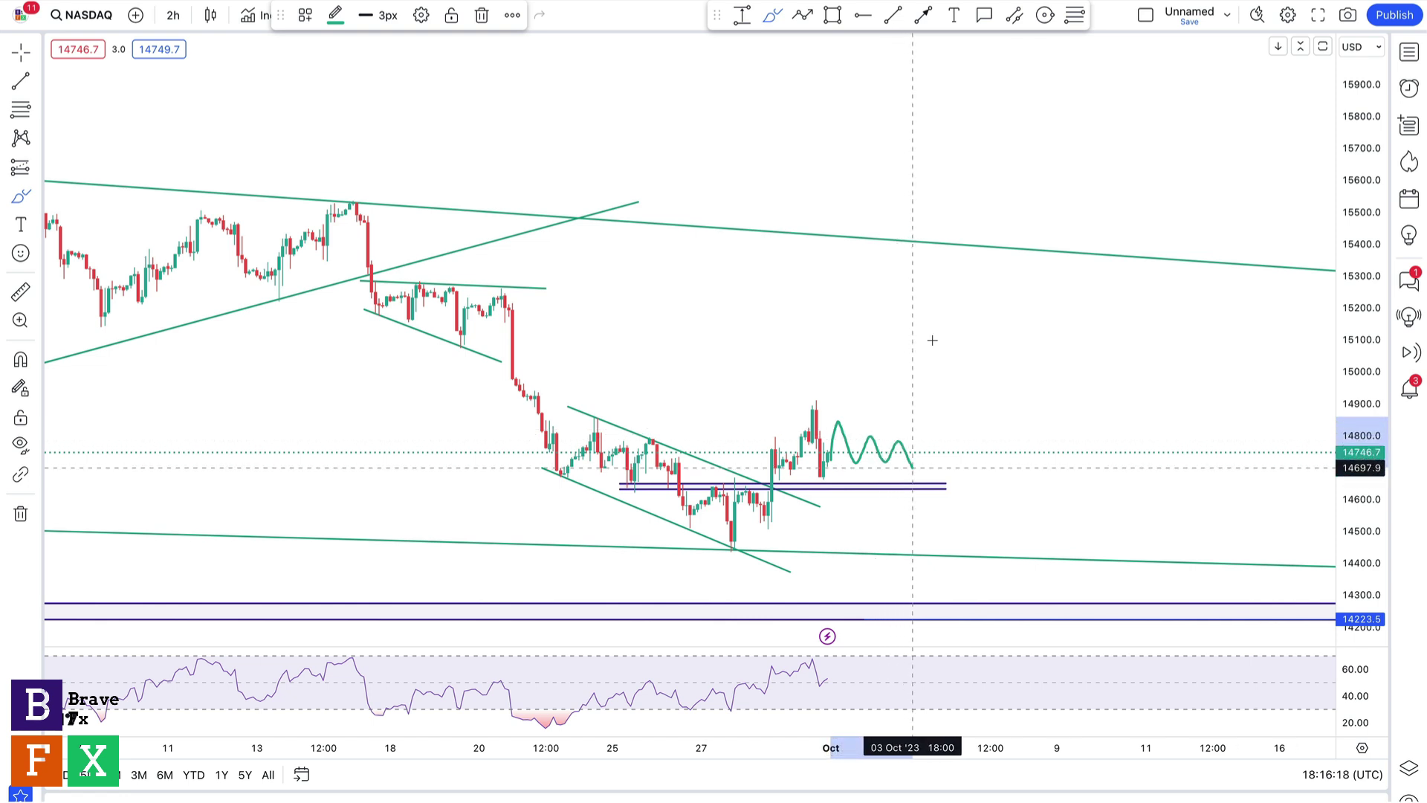
{"action": "left_click_drag", "start_coordinate": [933, 340], "coordinate": [957, 245]}
{"action": "key", "text": "alt+t"}
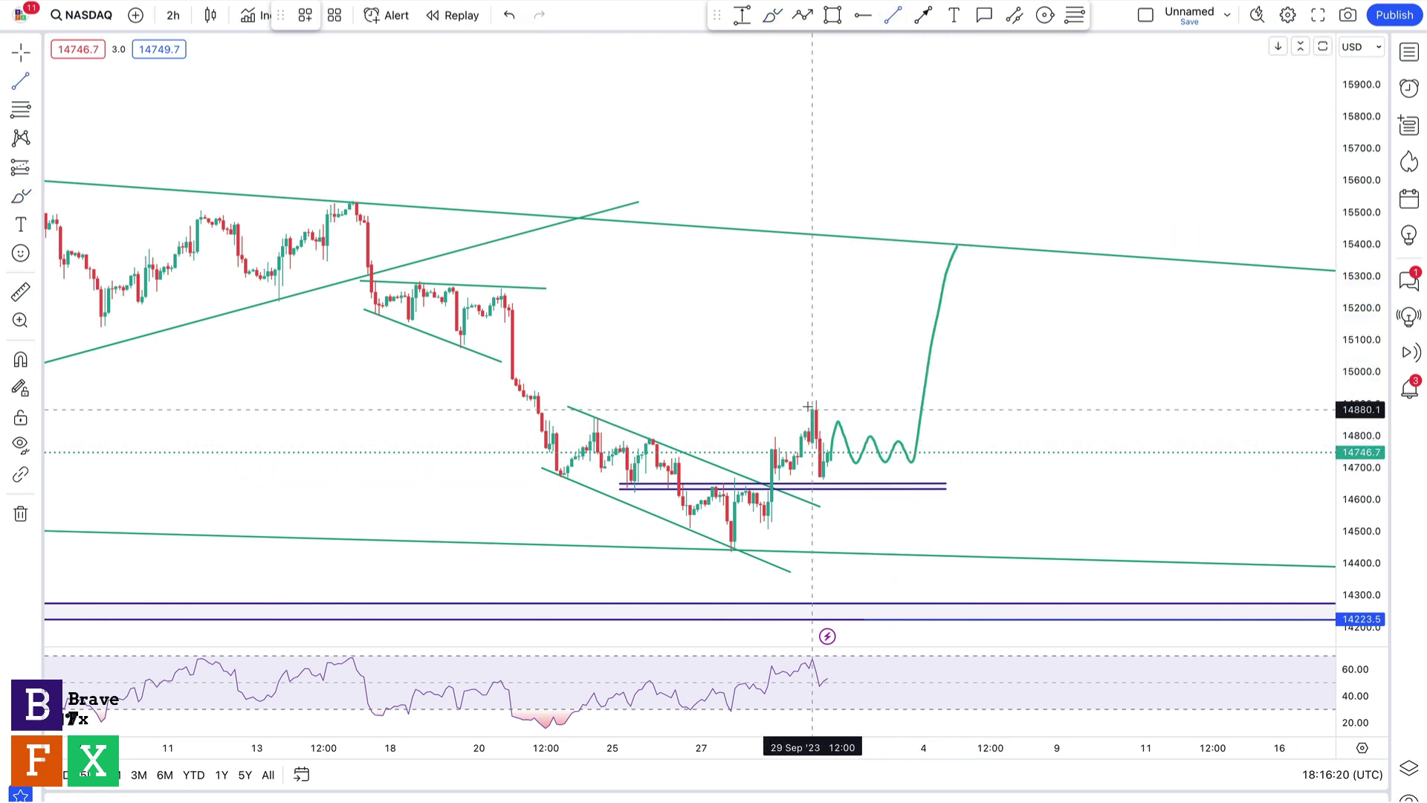
{"action": "left_click_drag", "start_coordinate": [805, 405], "coordinate": [946, 458]}
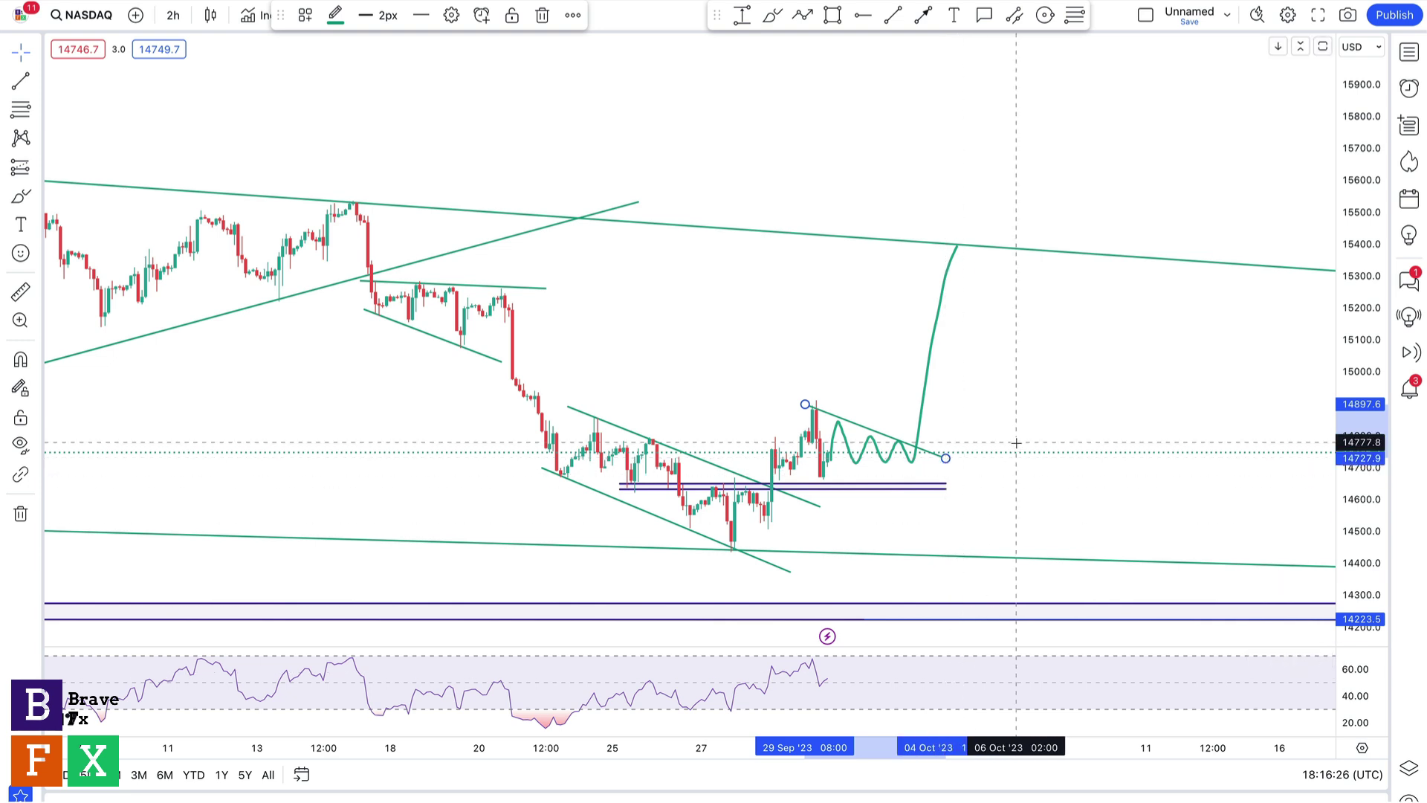
Place a horizontal ray at 15259.4 from the 19 September consolidation highs
{"action": "left_click", "coordinate": [863, 16]}
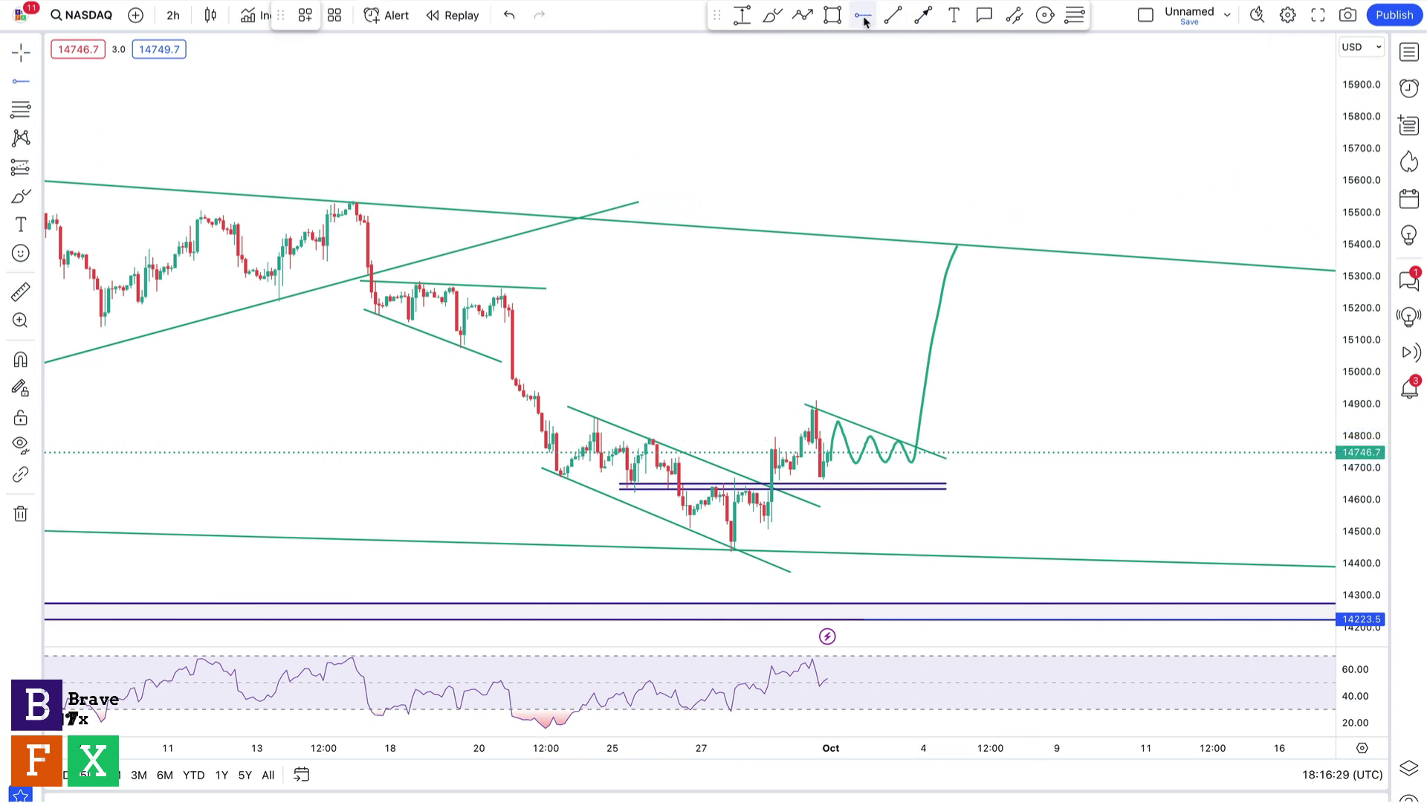
{"action": "left_click", "coordinate": [476, 289]}
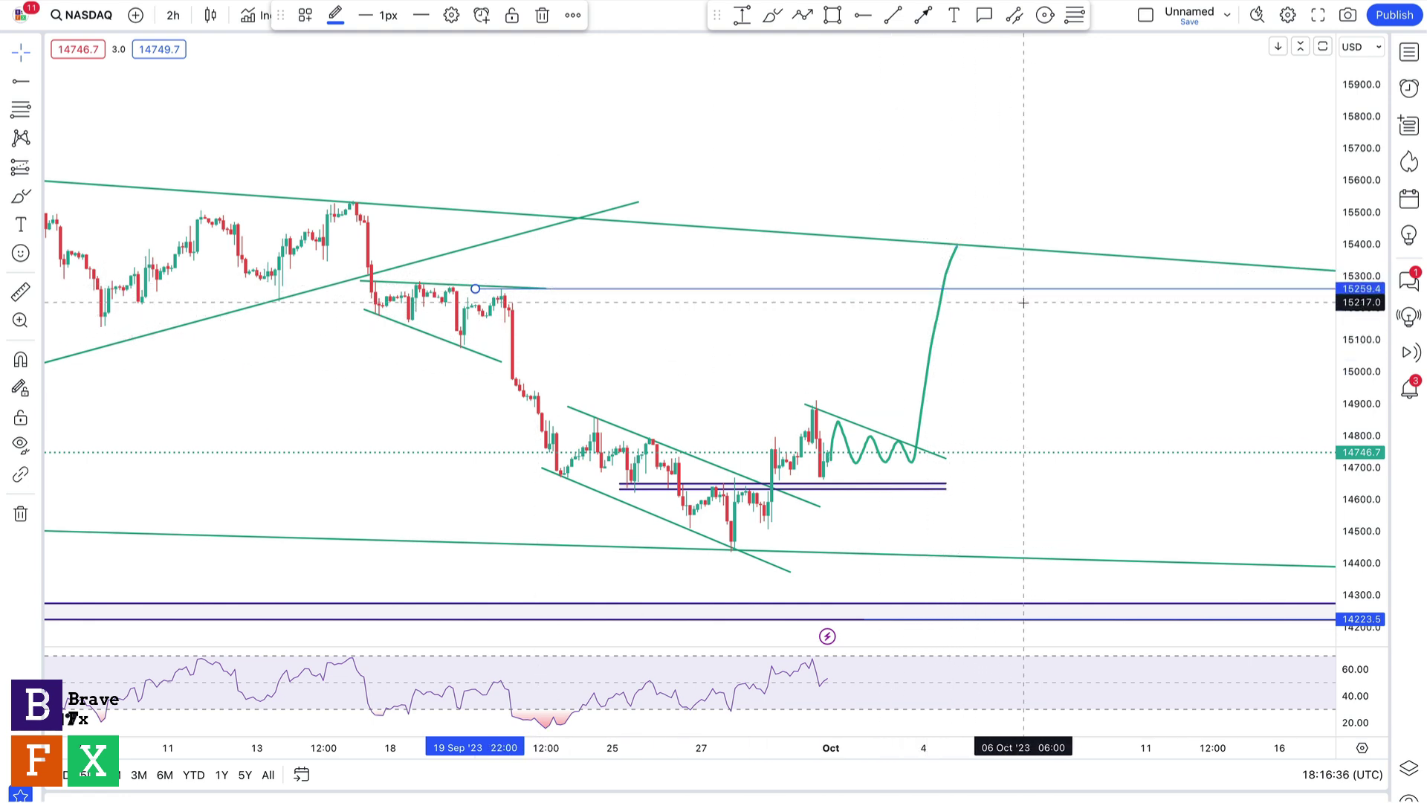
{"action": "left_click_drag", "start_coordinate": [1074, 198], "coordinate": [837, 198]}
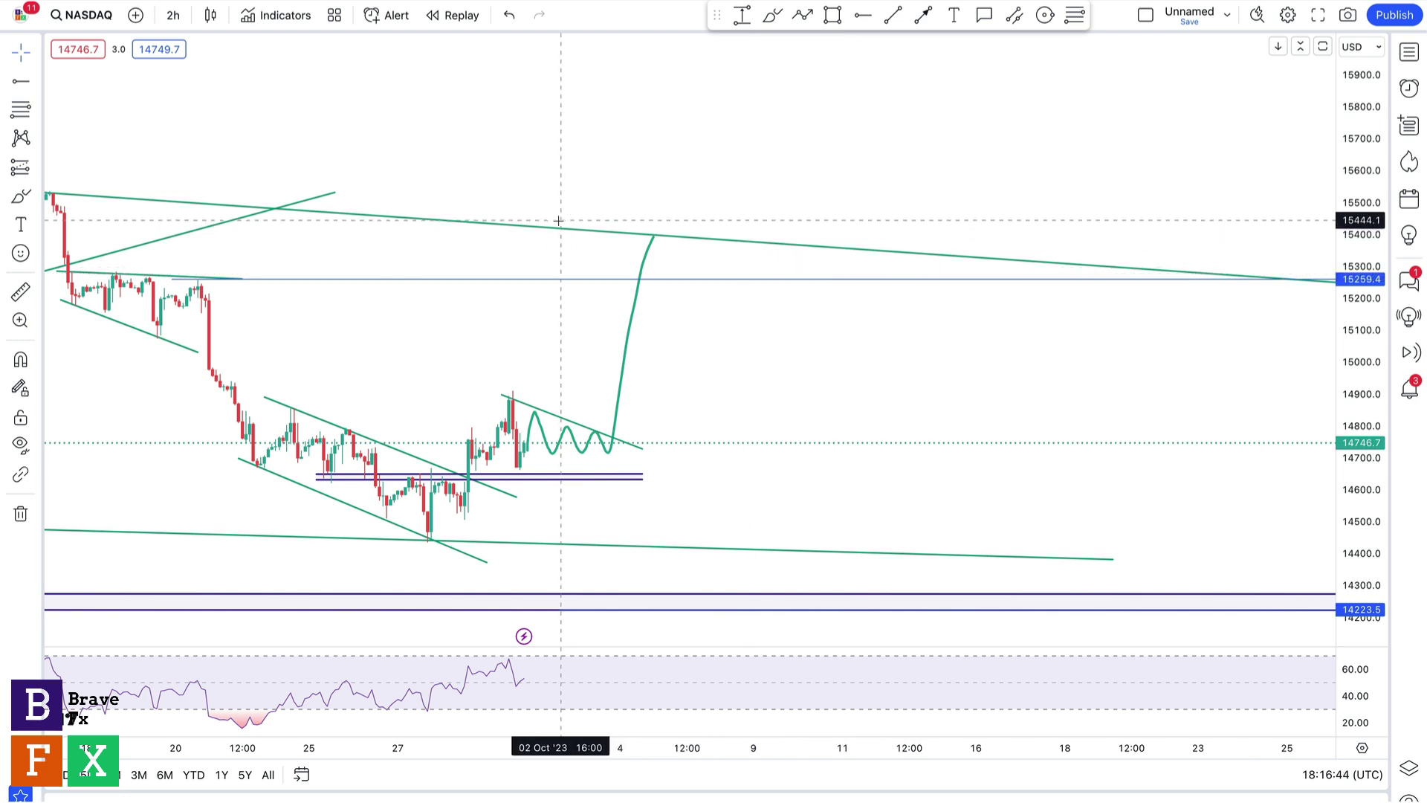
{"action": "left_click_drag", "start_coordinate": [577, 220], "coordinate": [841, 213]}
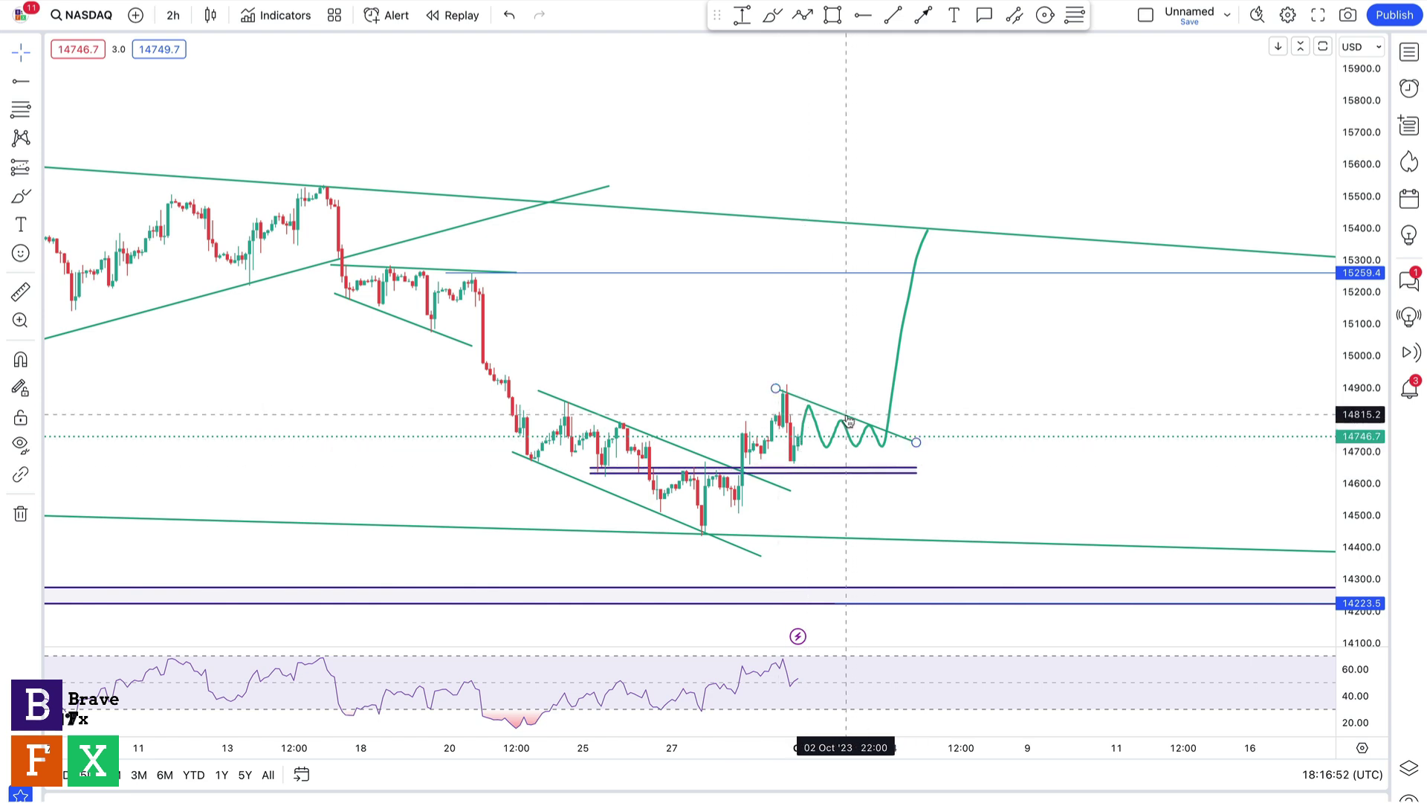
Delete the short descending trend line over the projected consolidation and the freehand rally path
{"action": "key", "text": "Delete"}
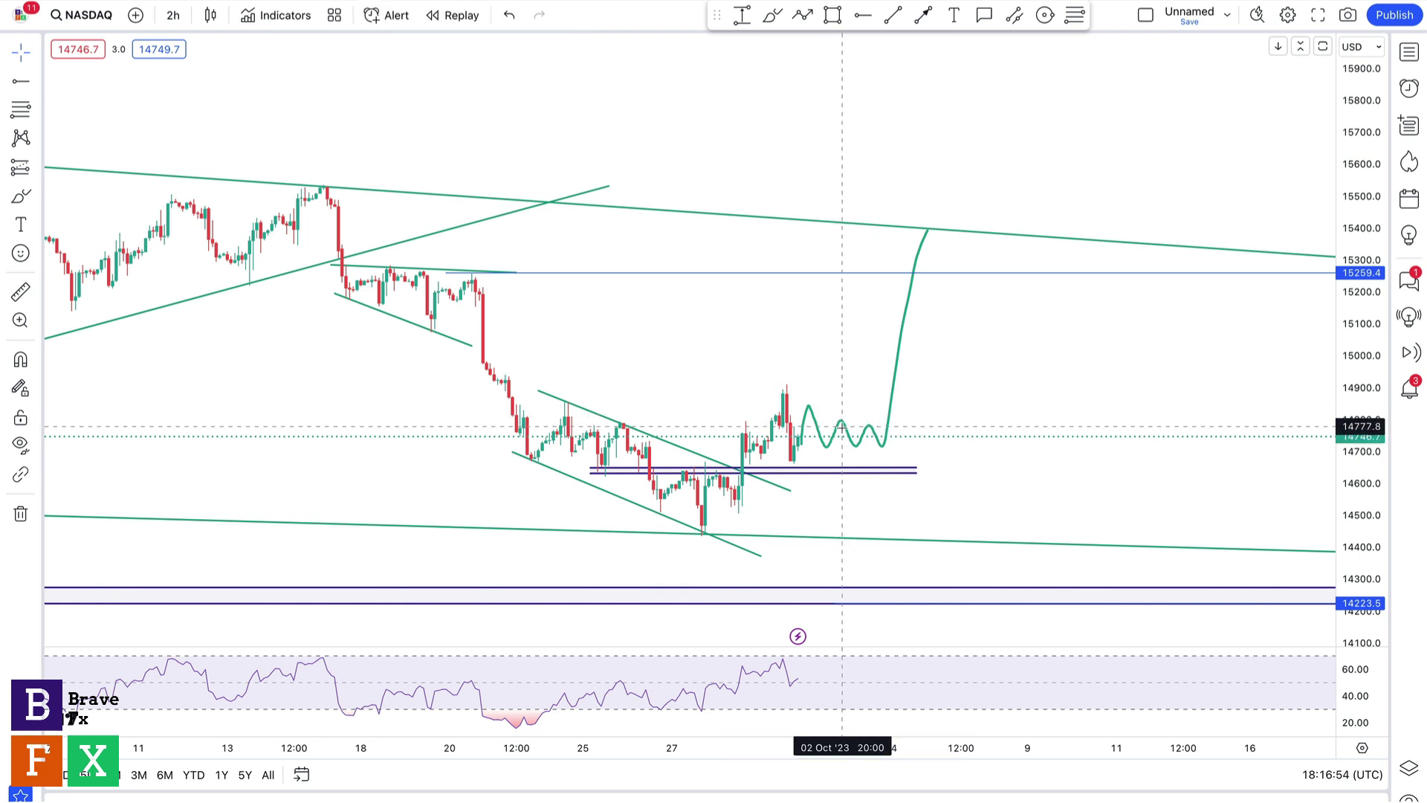
{"action": "left_click", "coordinate": [838, 434]}
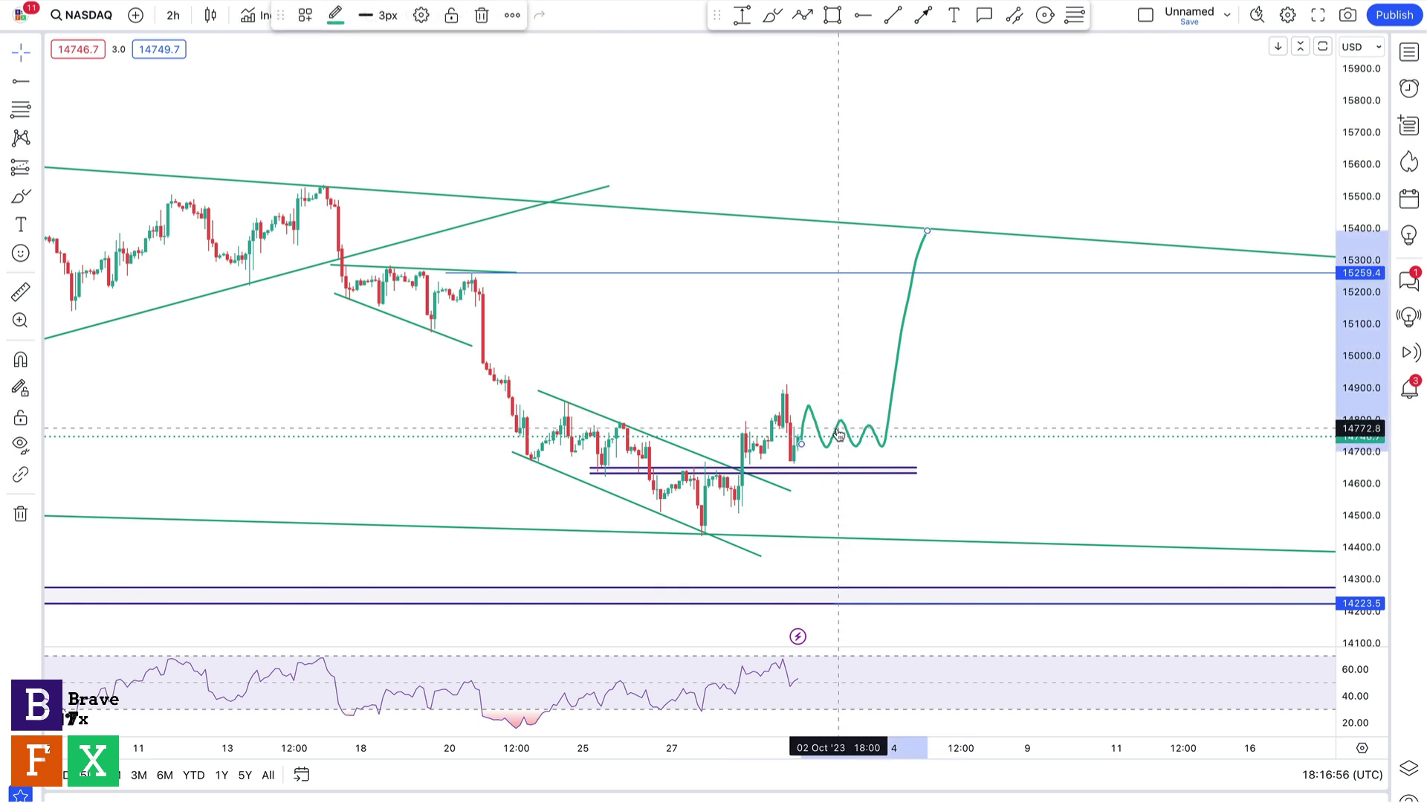
{"action": "key", "text": "Delete"}
Sketch a freehand path from the current price that ranges above the short purple support and drops to about 14,300
{"action": "left_click_drag", "start_coordinate": [853, 357], "coordinate": [921, 276]}
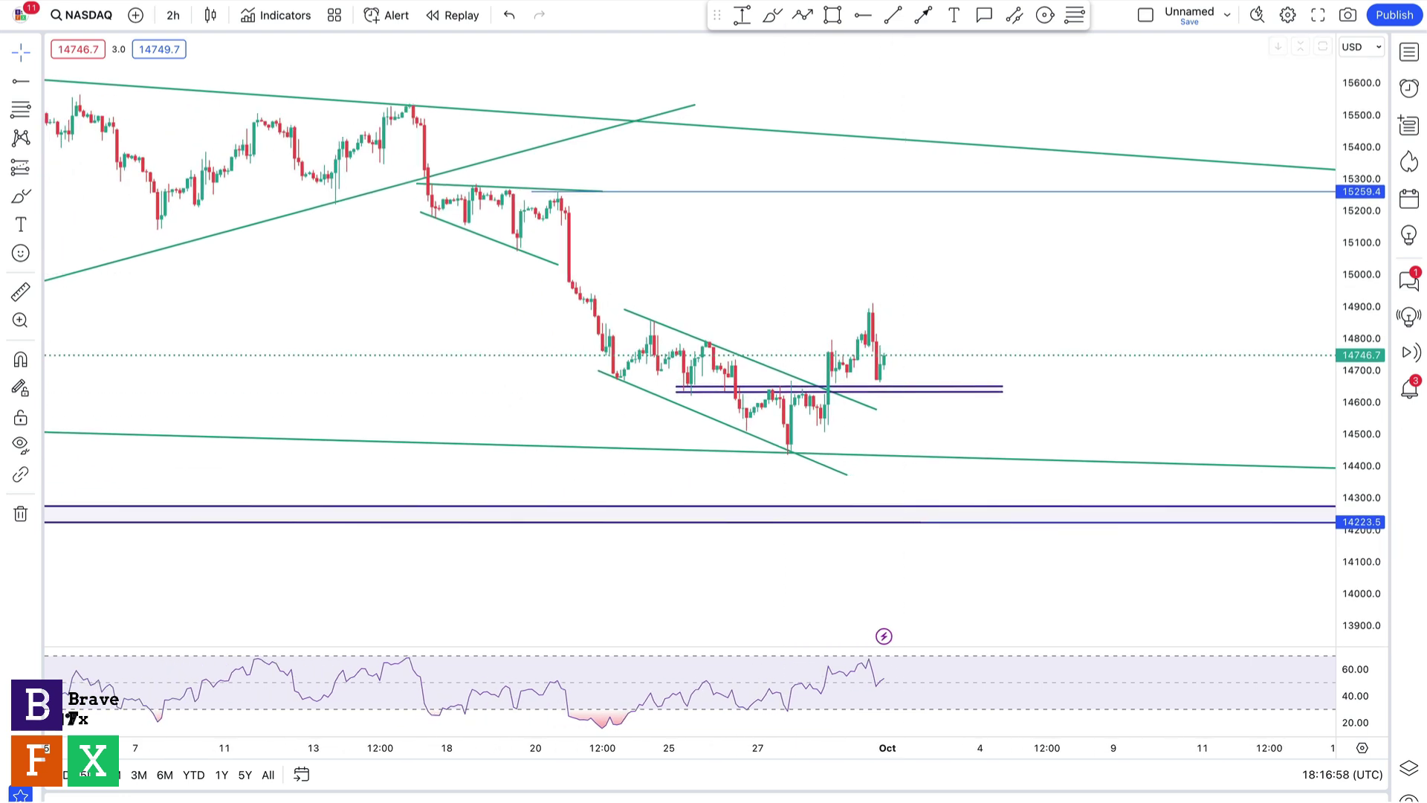
{"action": "left_click", "coordinate": [772, 11]}
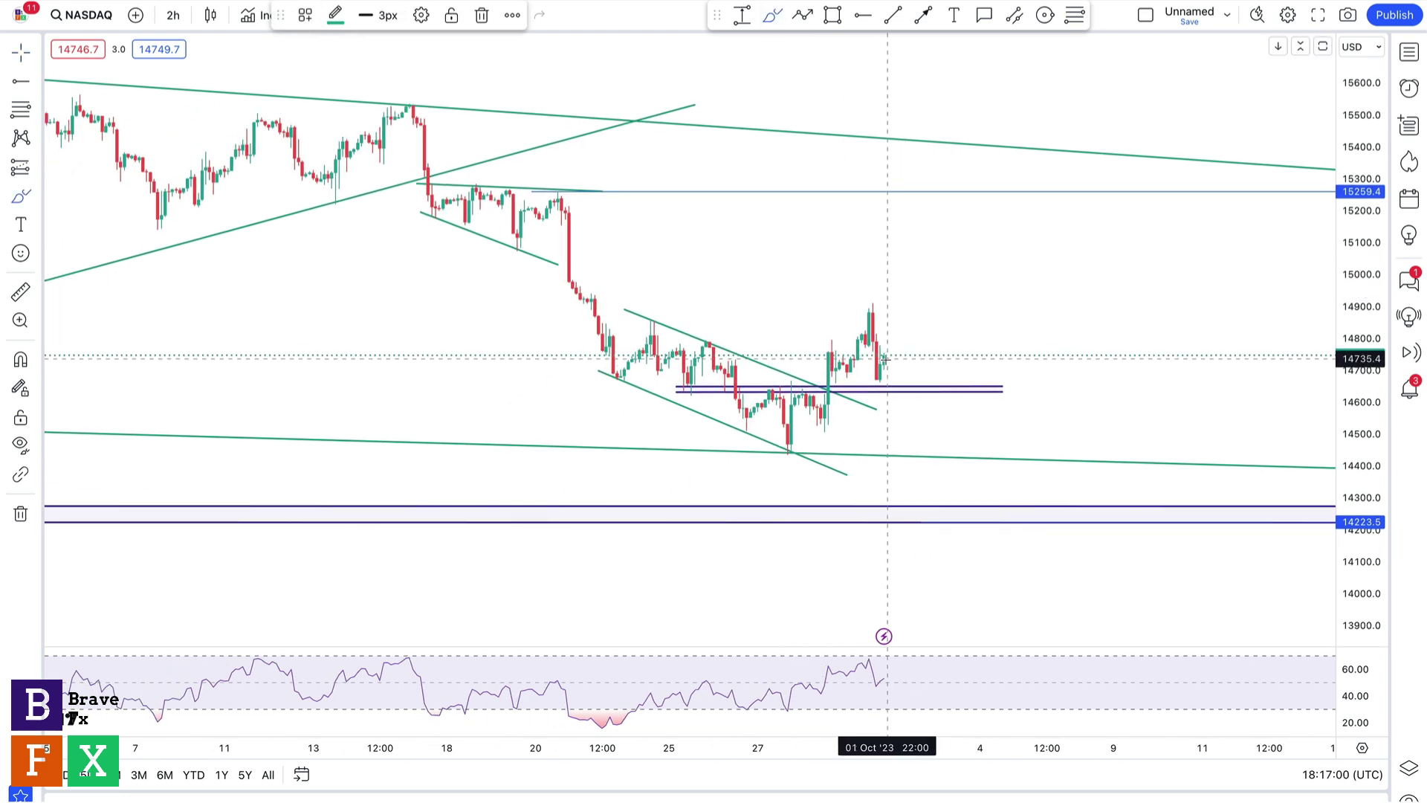
{"action": "mouse_move", "coordinate": [895, 388]}
{"action": "left_mouse_down"}
{"action": "mouse_move", "coordinate": [905, 364]}
{"action": "mouse_move", "coordinate": [954, 365]}
{"action": "mouse_move", "coordinate": [983, 497]}
{"action": "left_mouse_up"}
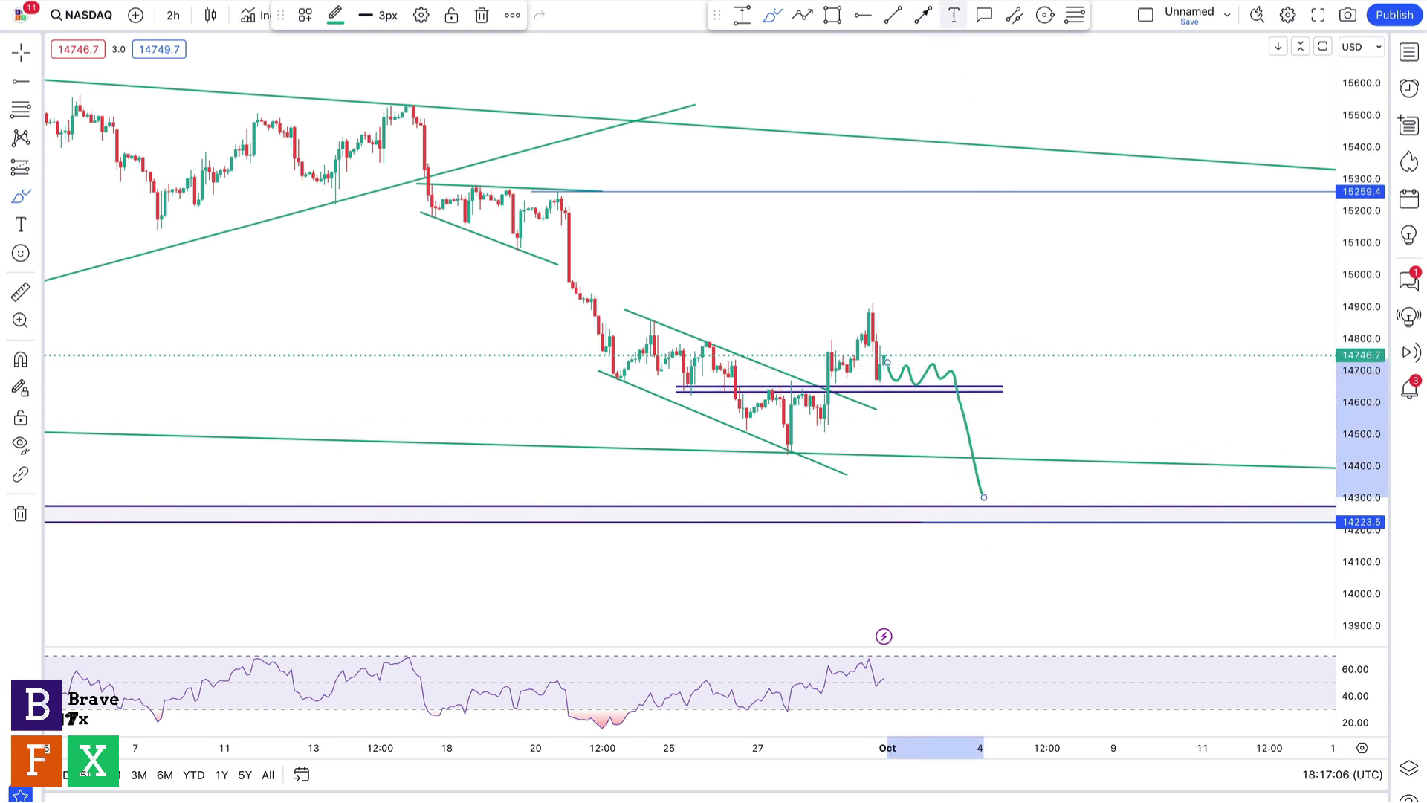
Draw a rising trend line from the 27 September low at 14428.4 to 14790.3
{"action": "left_click", "coordinate": [893, 16]}
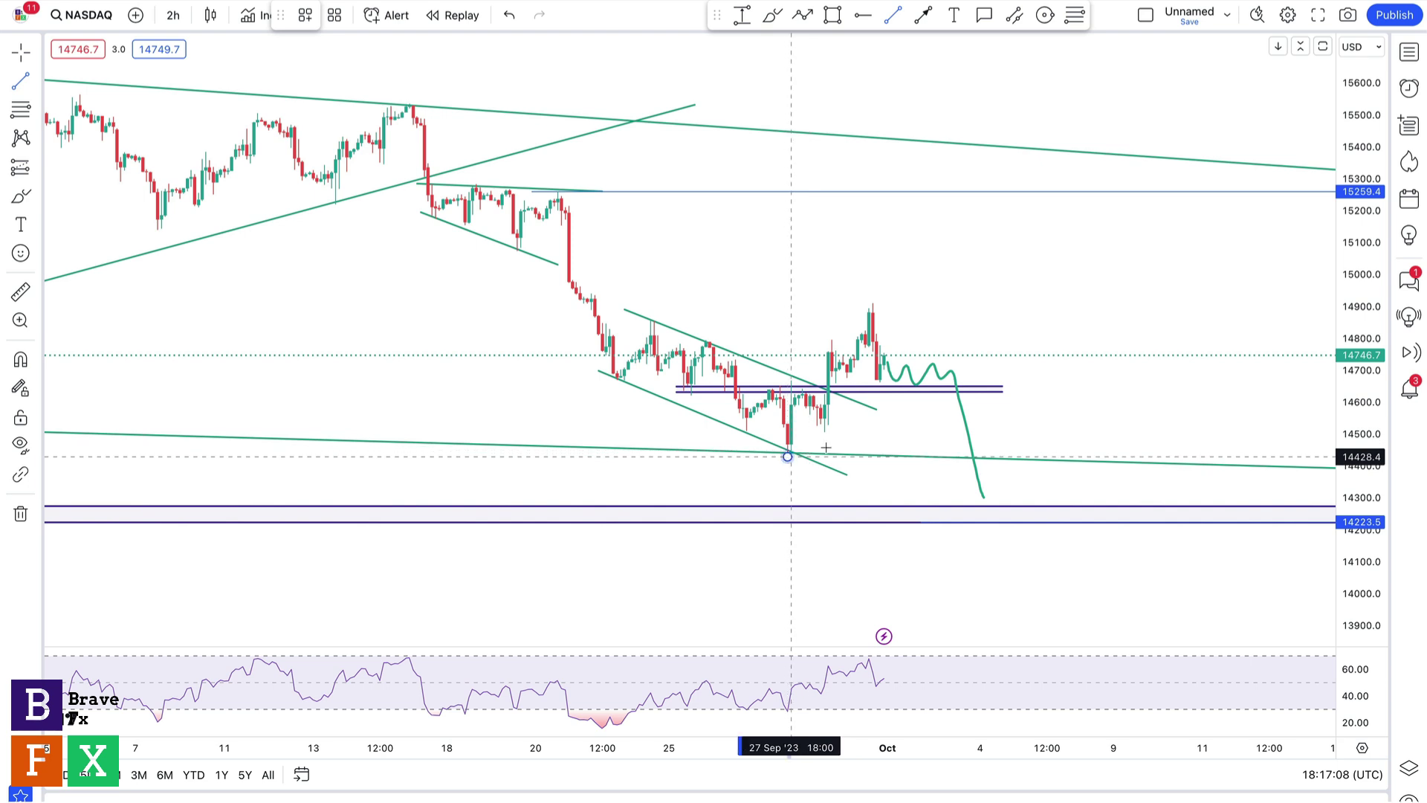
{"action": "left_click", "coordinate": [788, 455]}
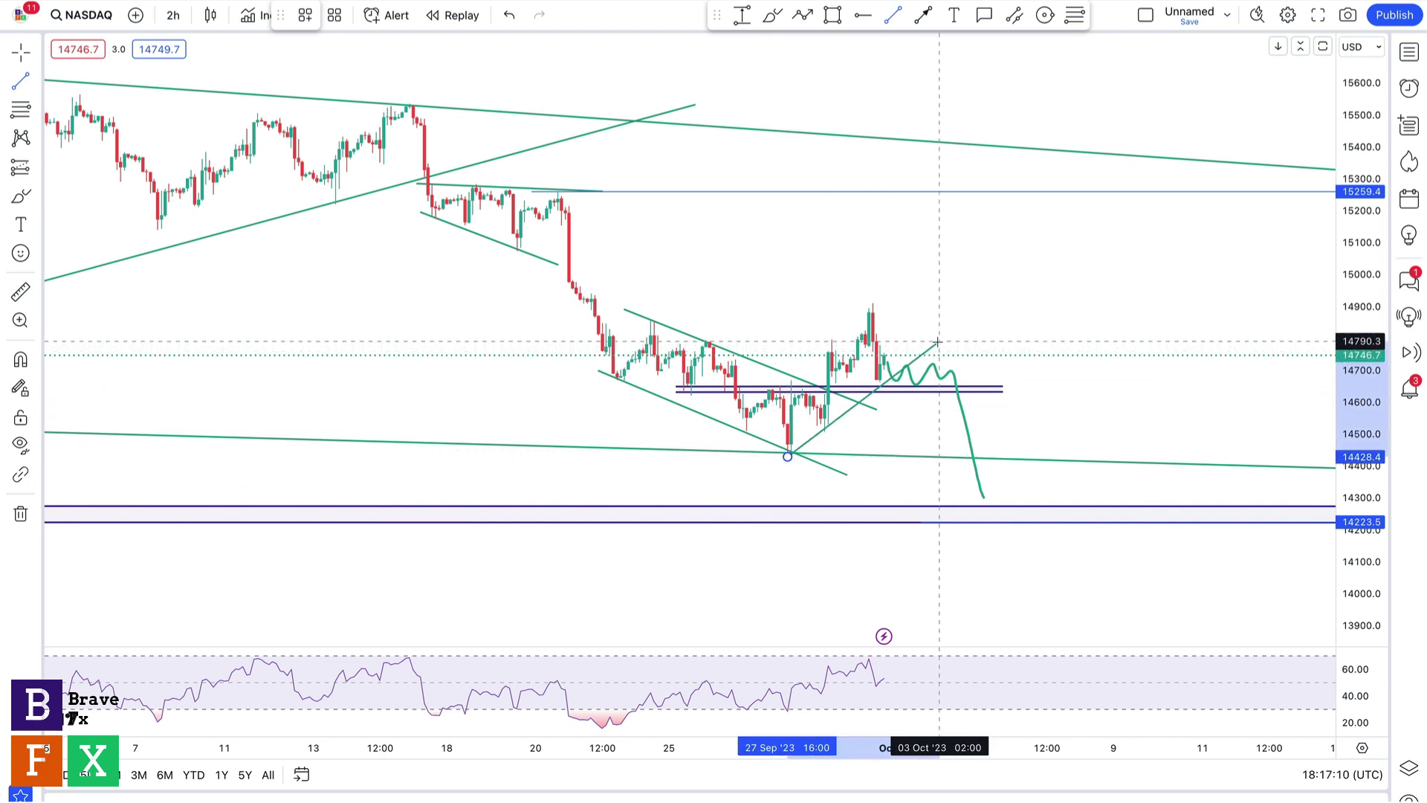
{"action": "left_click", "coordinate": [938, 342]}
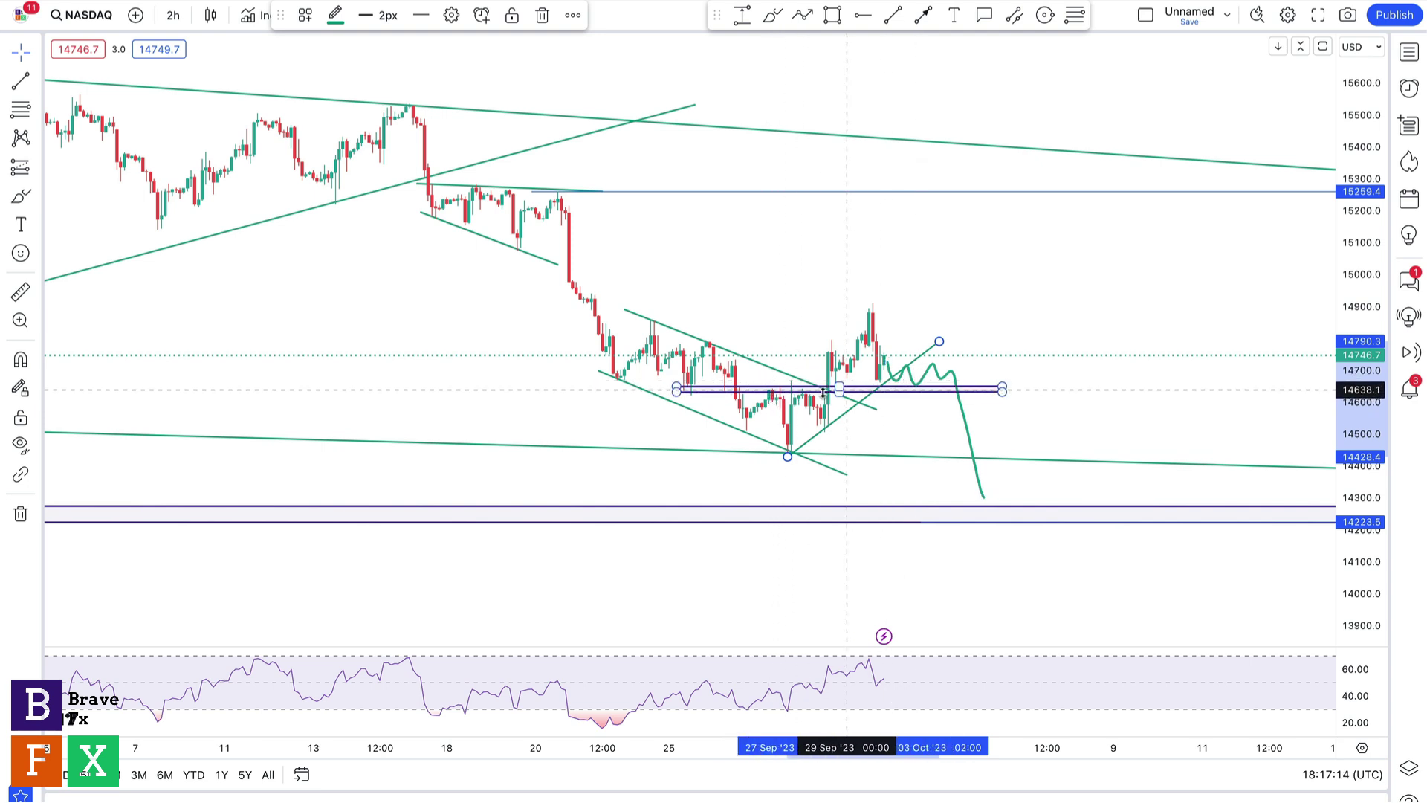
Place horizontal rays at 14605.6 and 14737.9 near the projected path and at 14253.8 inside the lower purple support zone
{"action": "left_click", "coordinate": [861, 17]}
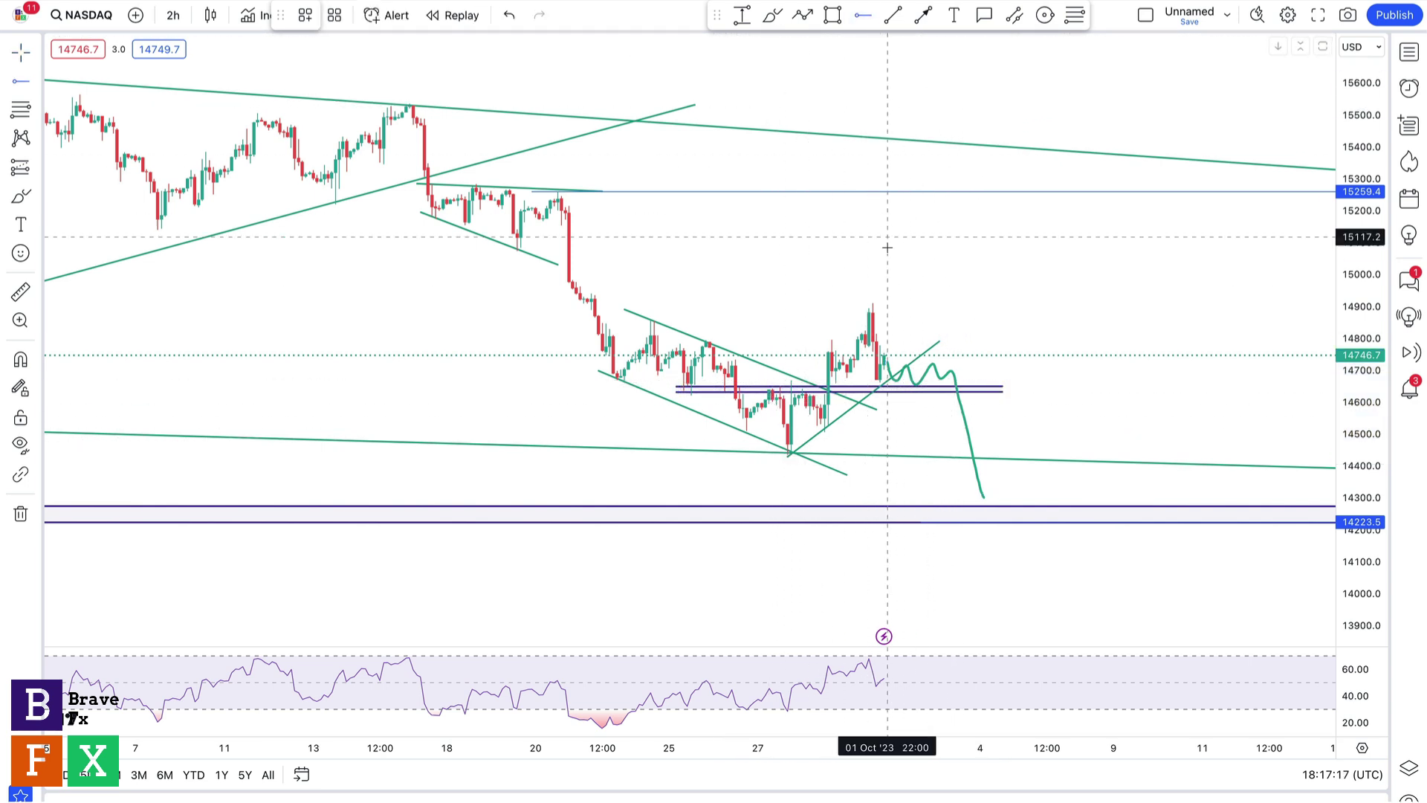
{"action": "left_click", "coordinate": [922, 400]}
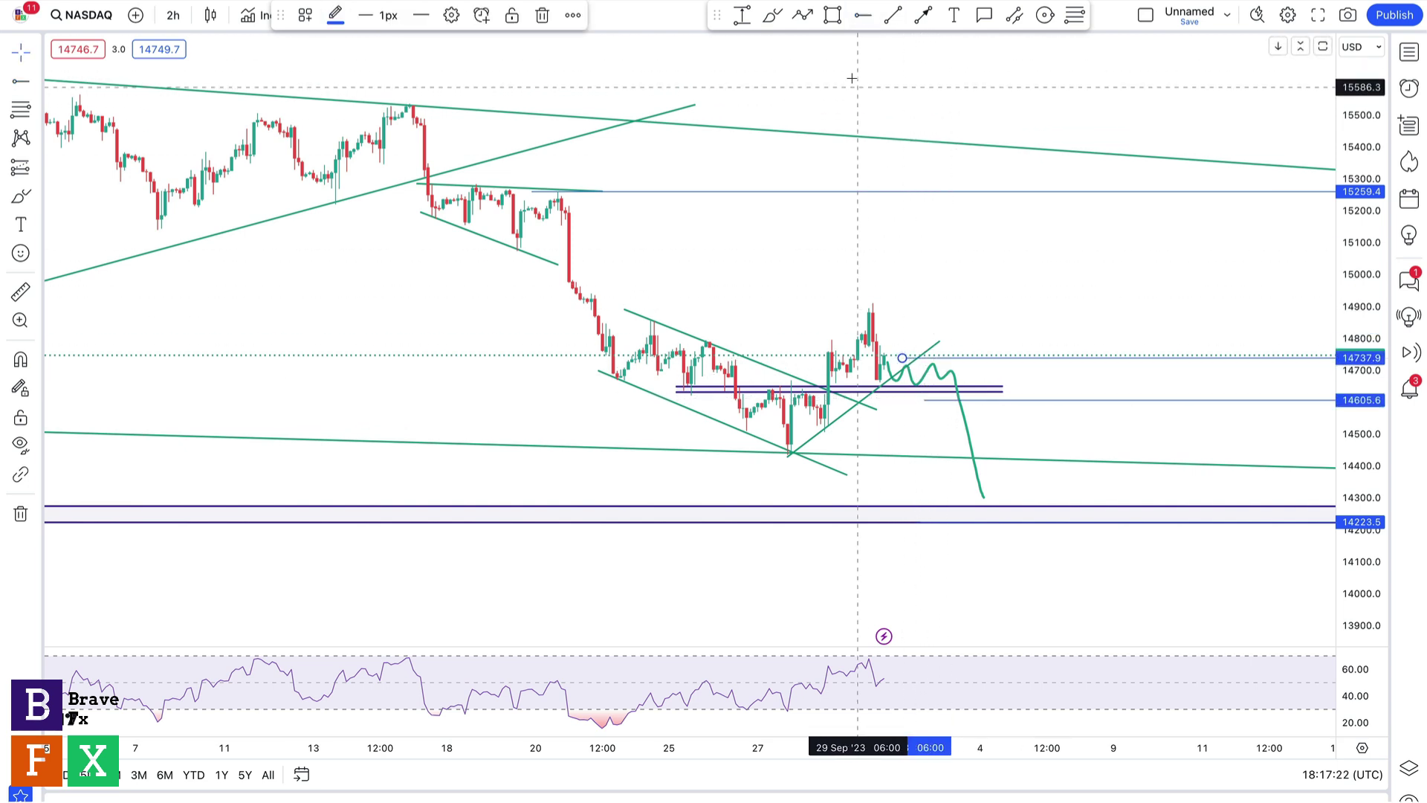
{"action": "left_click", "coordinate": [852, 512]}
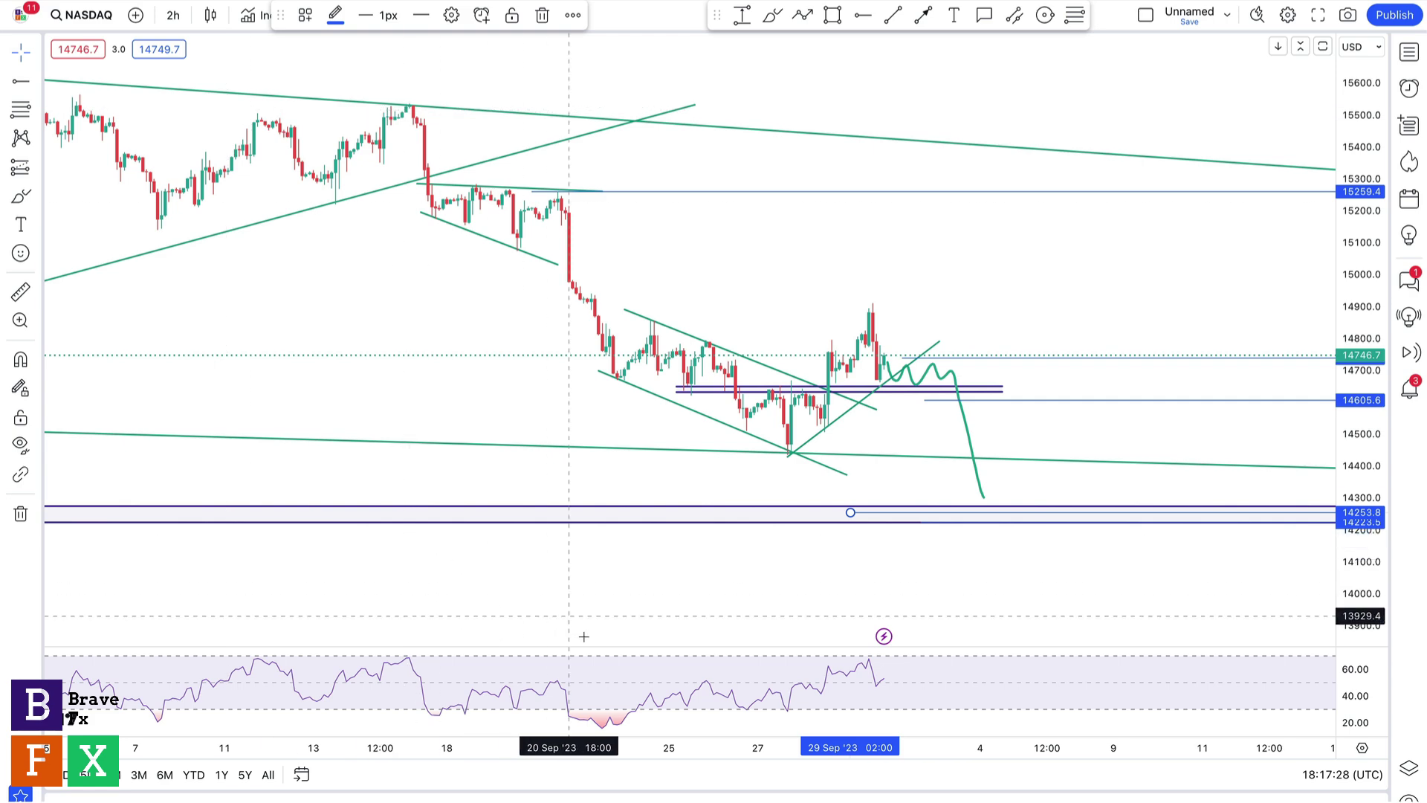
{"action": "scroll", "coordinate": [646, 698], "scroll_direction": "down", "scroll_amount": 10}
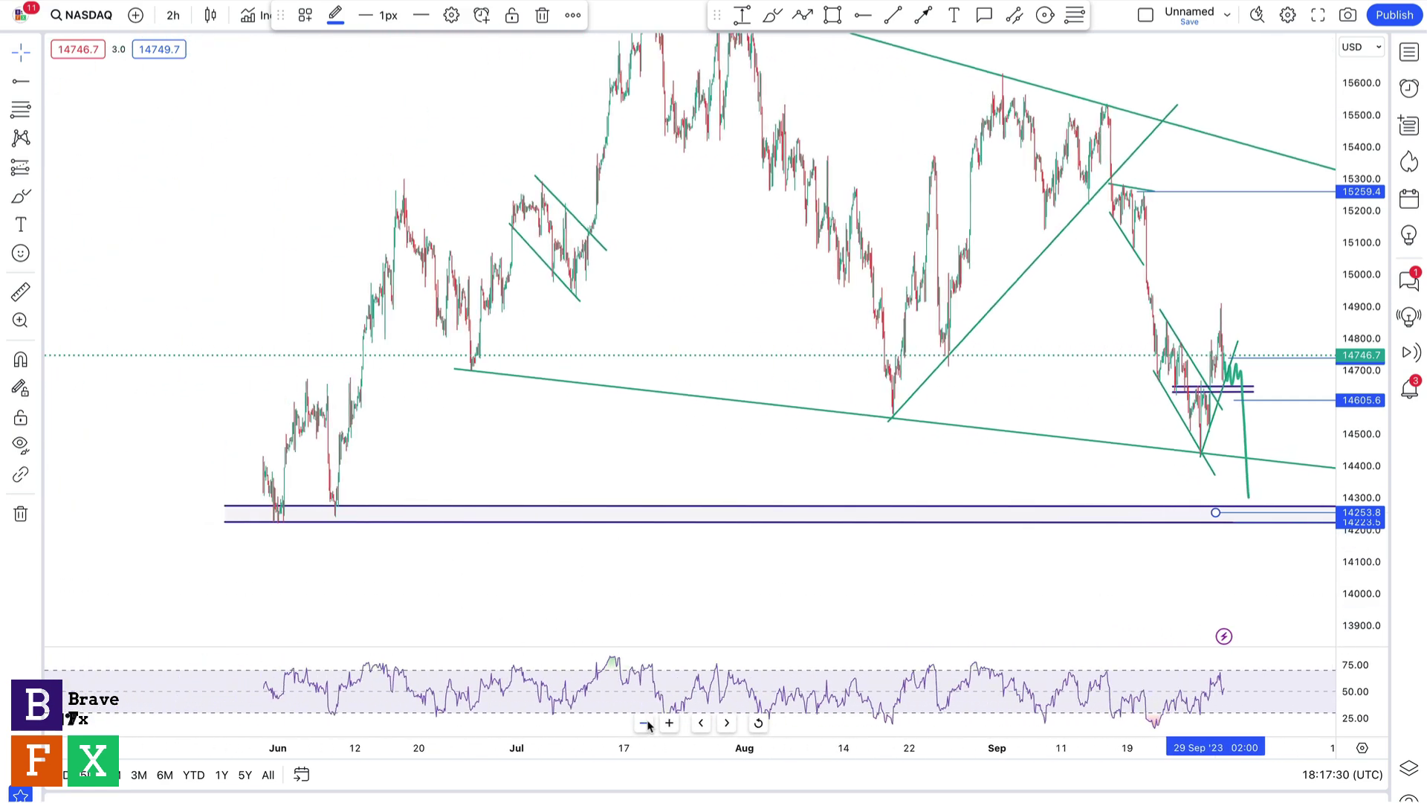
{"action": "scroll", "coordinate": [737, 662], "scroll_direction": "down", "scroll_amount": 5}
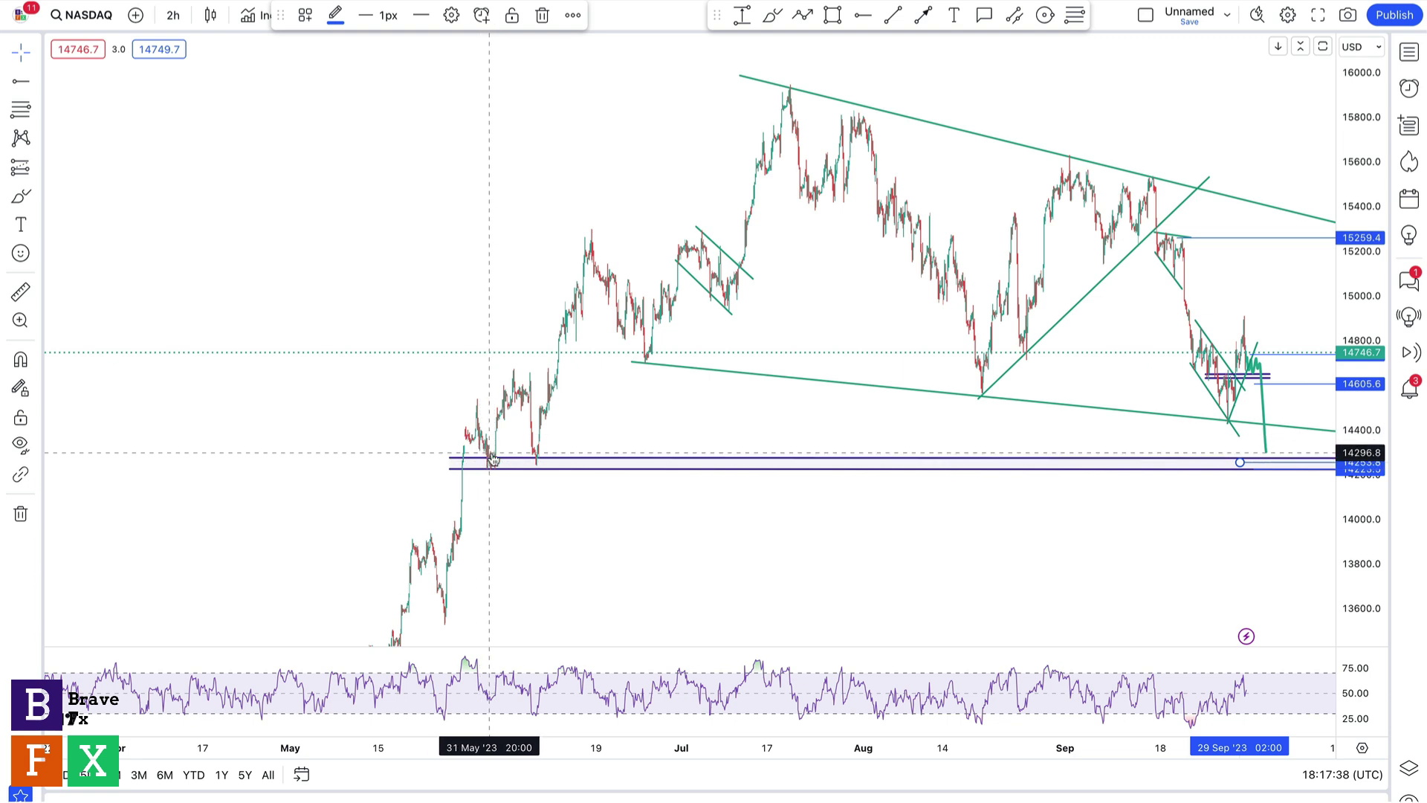
{"action": "left_click", "coordinate": [814, 476]}
{"action": "scroll", "coordinate": [669, 491], "scroll_direction": "right", "scroll_amount": 5}
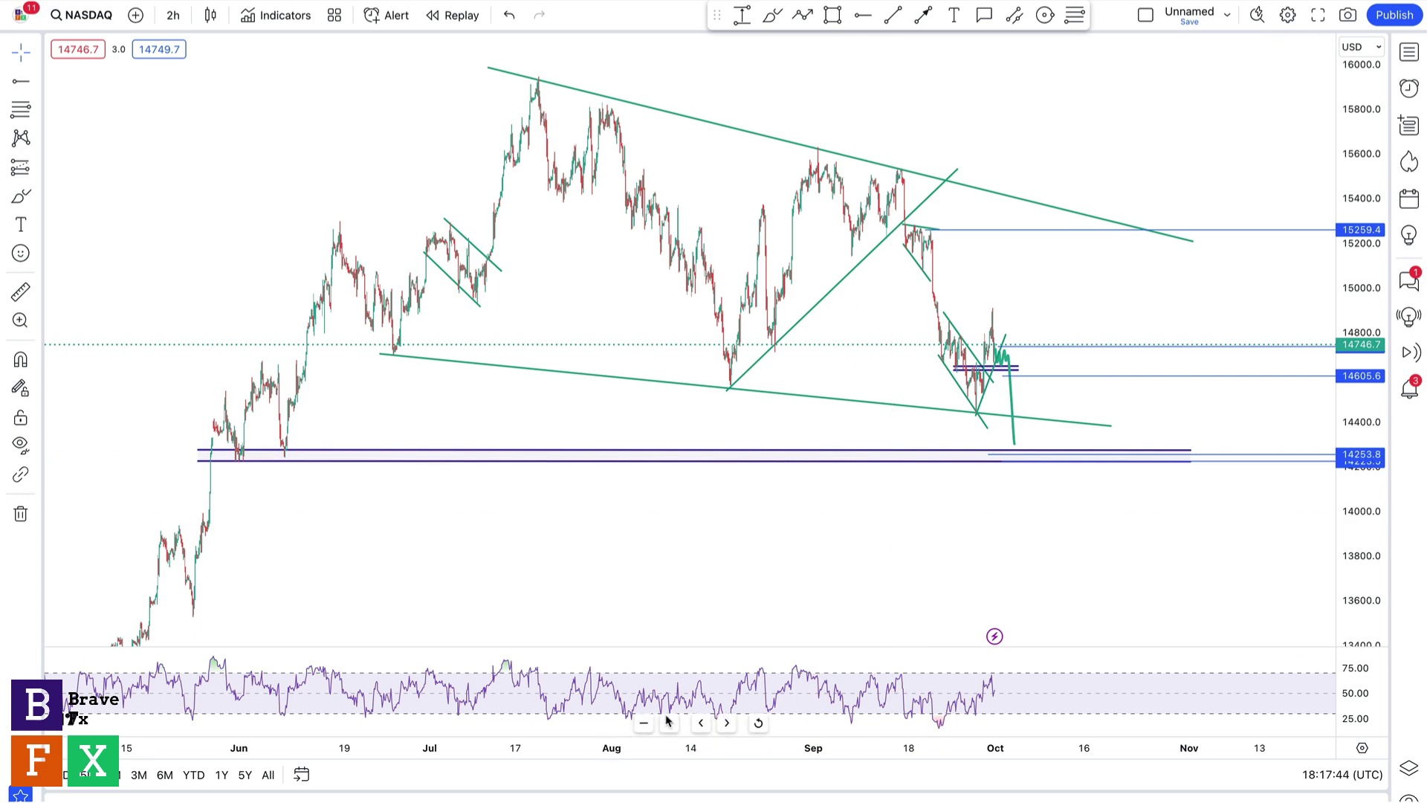
{"action": "left_click", "coordinate": [668, 721]}
{"action": "left_click", "coordinate": [668, 721]}
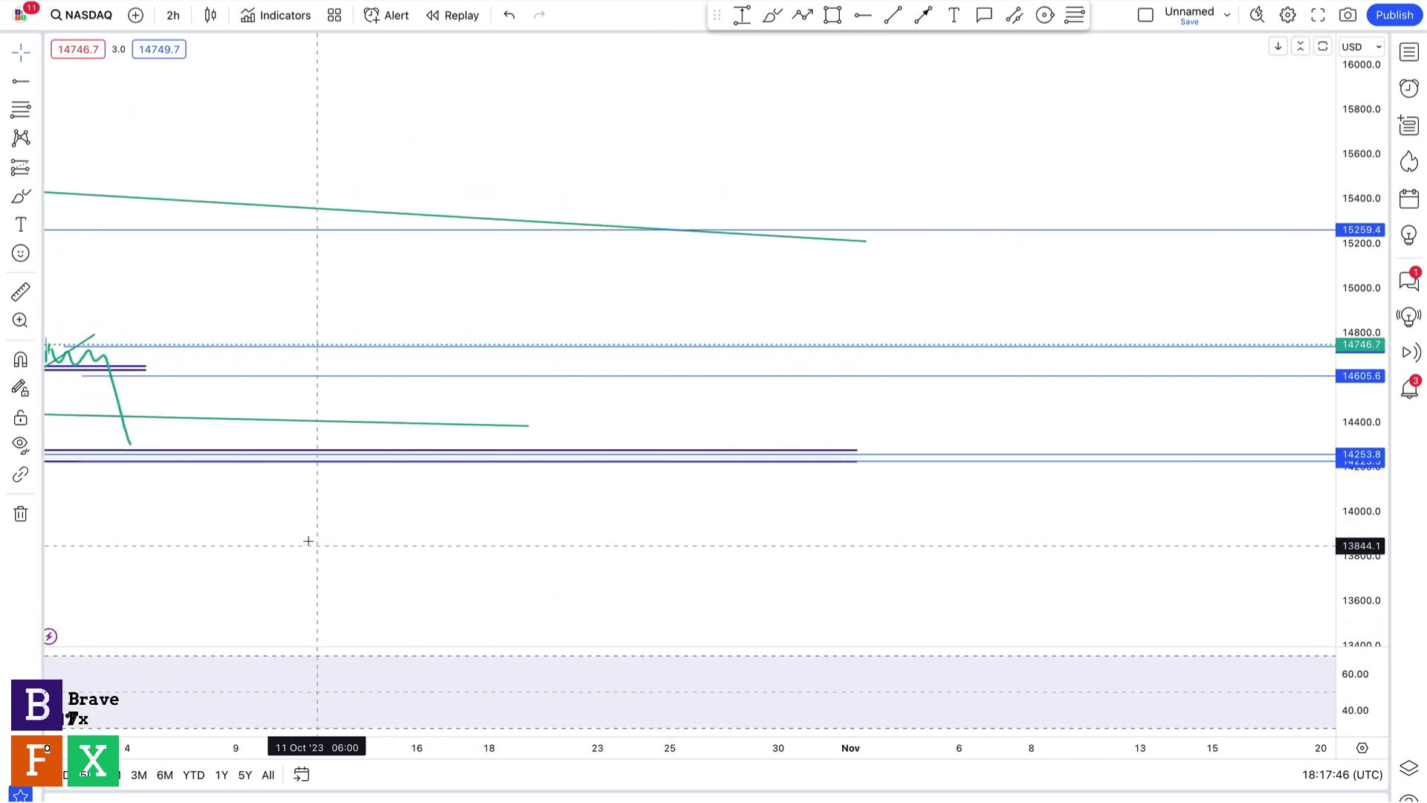
{"action": "left_click_drag", "start_coordinate": [309, 542], "coordinate": [1106, 526]}
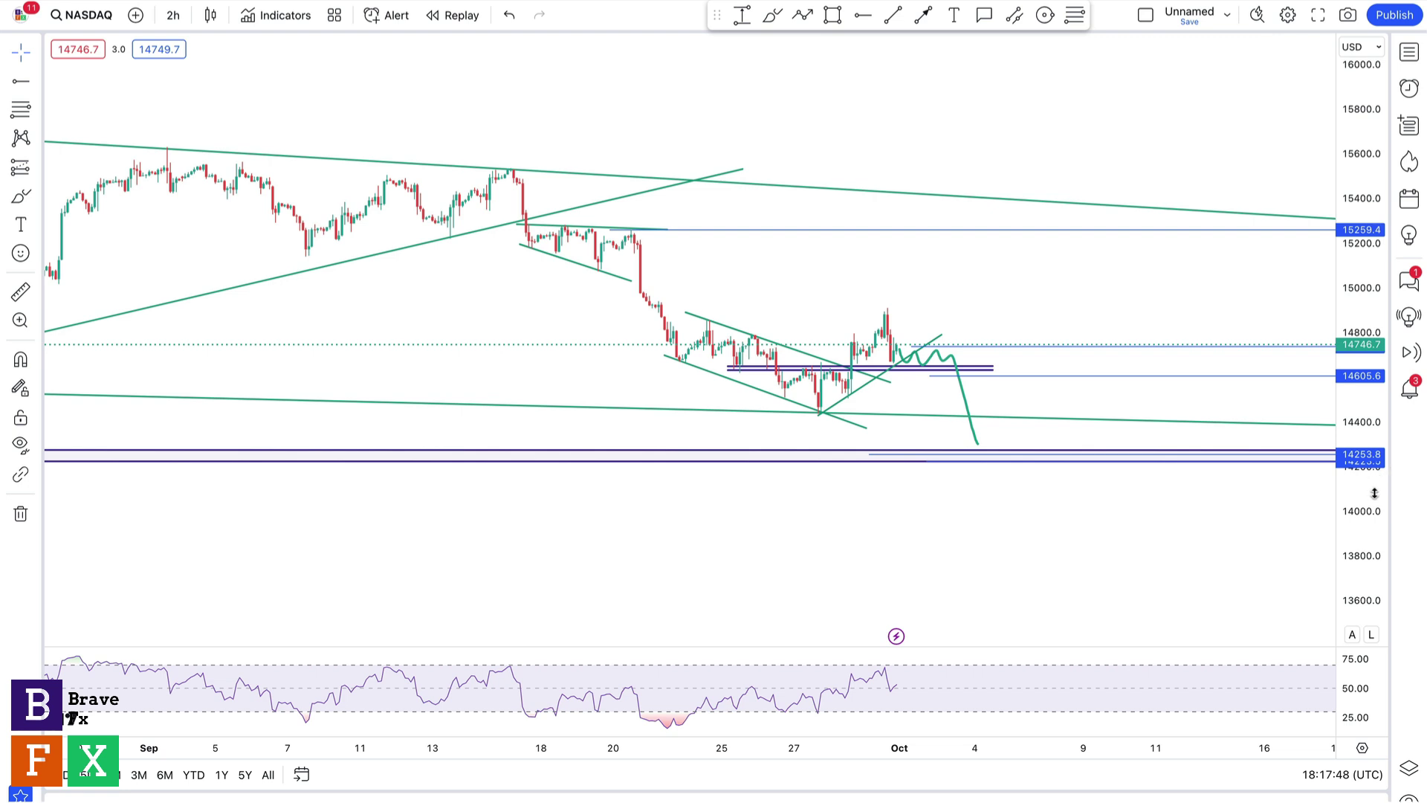
{"action": "left_click_drag", "start_coordinate": [1375, 493], "coordinate": [1378, 405]}
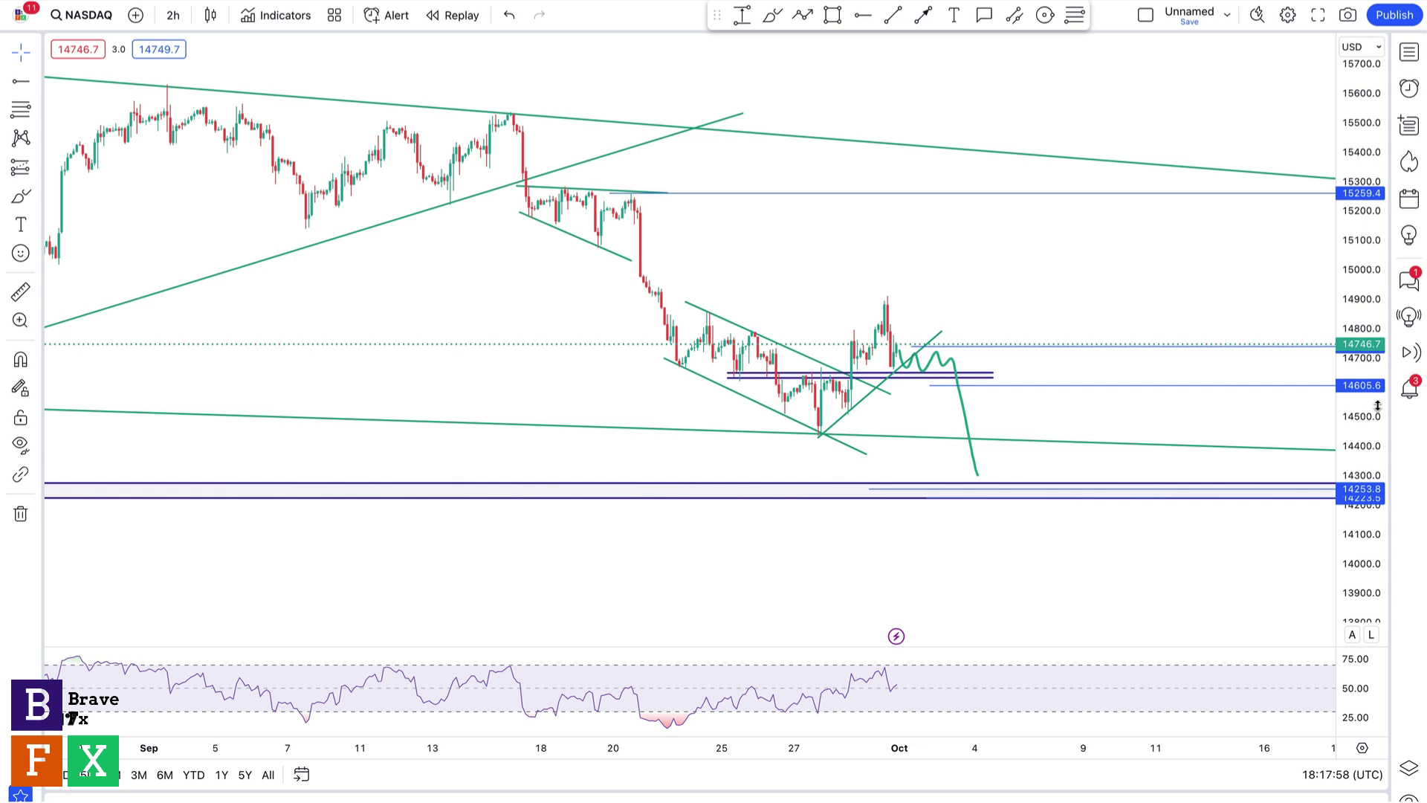
Switch to the EURUSD chart and sketch a freehand path that ranges around the purple support and drops to about 1.004
{"action": "key", "text": "ctrl+Tab"}
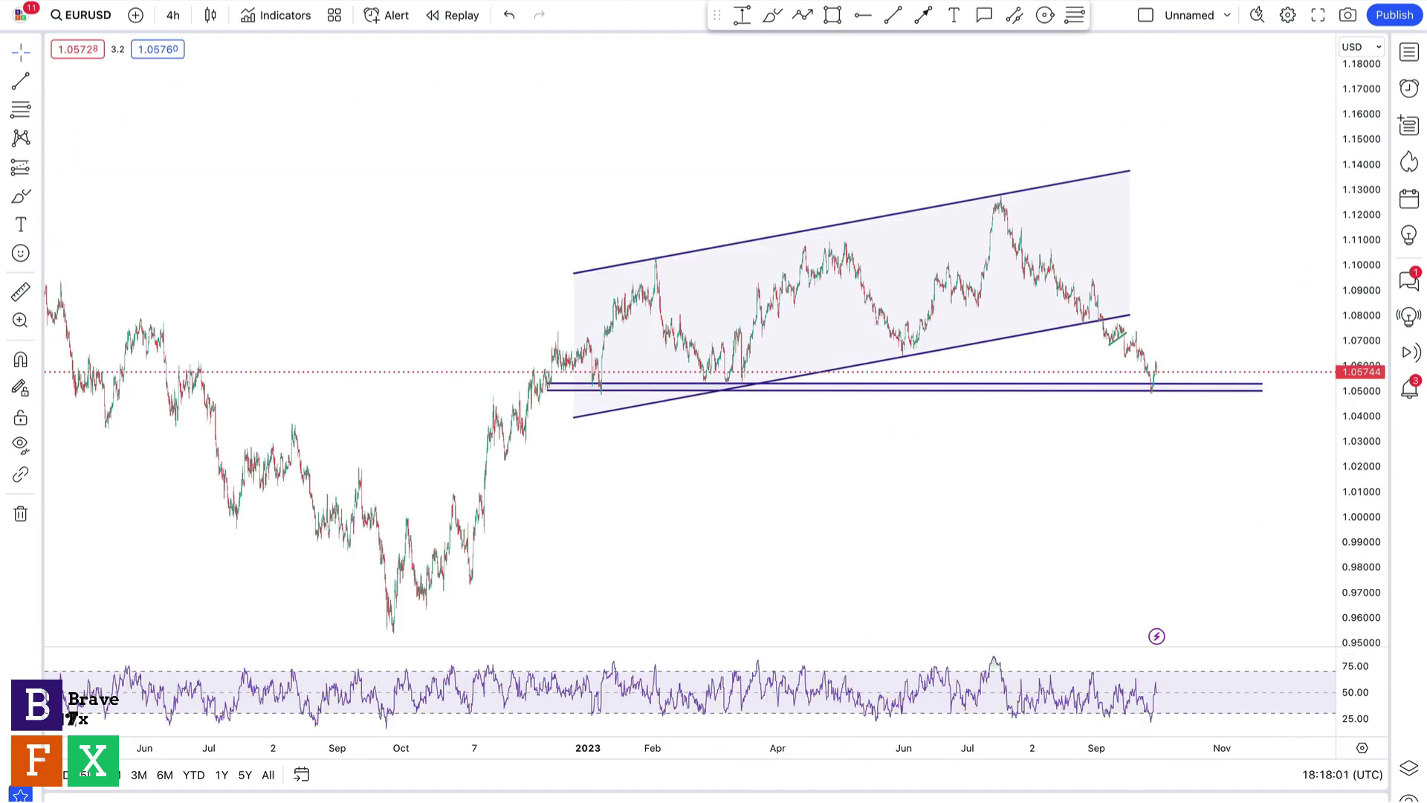
{"action": "left_click_drag", "start_coordinate": [763, 518], "coordinate": [658, 491]}
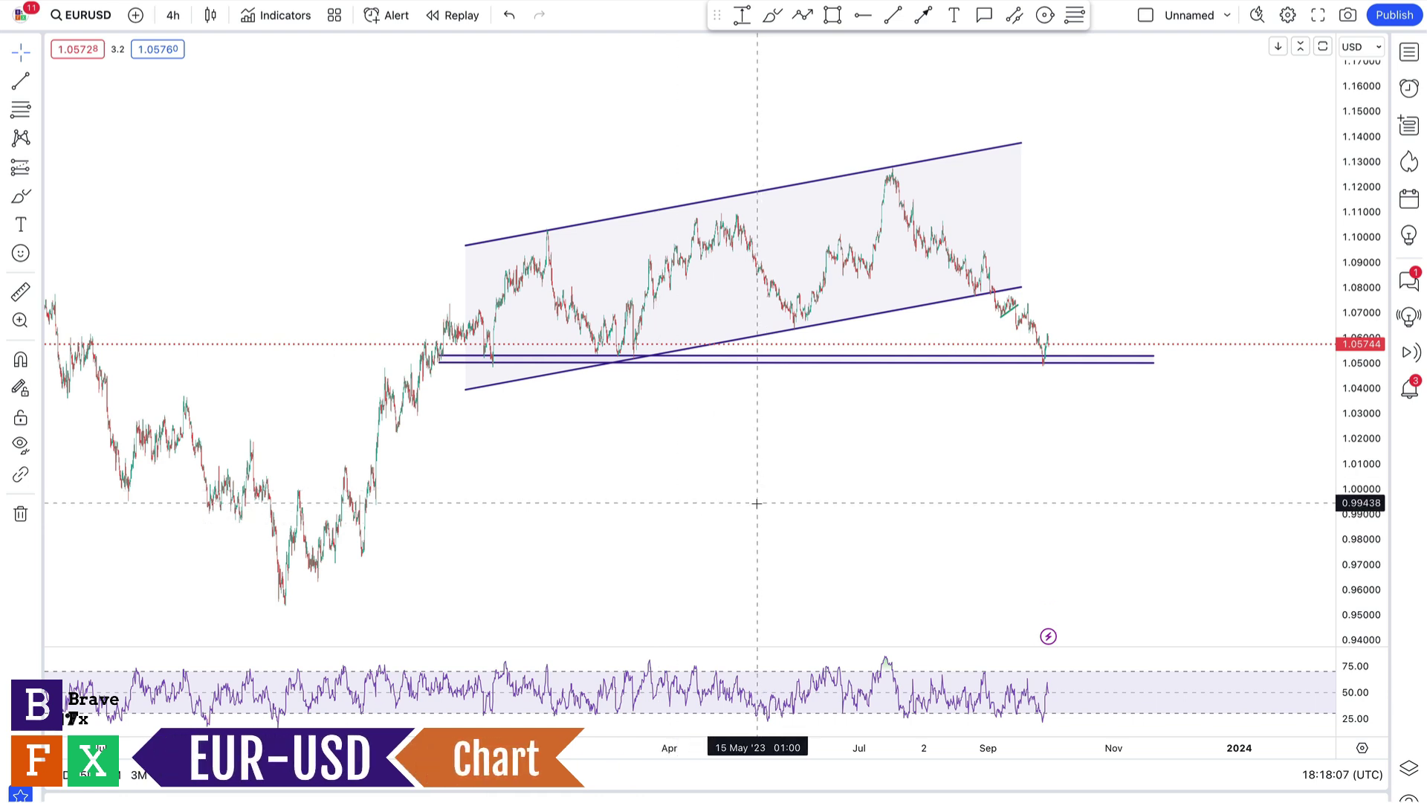
{"action": "left_click_drag", "start_coordinate": [1359, 420], "coordinate": [1359, 402]}
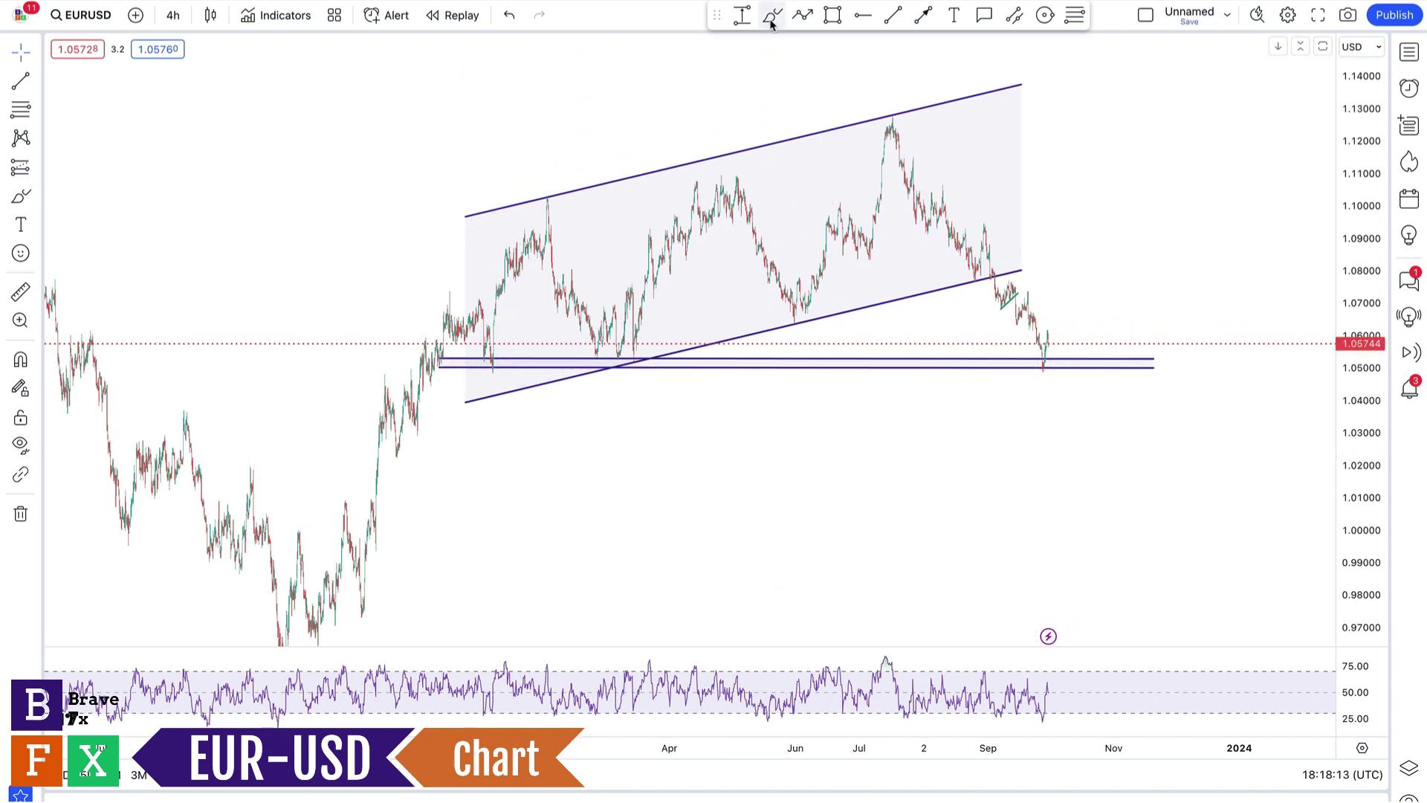
{"action": "mouse_move", "coordinate": [1049, 338]}
{"action": "left_mouse_down"}
{"action": "mouse_move", "coordinate": [1056, 368]}
{"action": "mouse_move", "coordinate": [1070, 334]}
{"action": "left_mouse_up"}
{"action": "mouse_move", "coordinate": [1080, 353]}
{"action": "left_mouse_down"}
{"action": "mouse_move", "coordinate": [1108, 359]}
{"action": "mouse_move", "coordinate": [1120, 517]}
{"action": "left_mouse_up"}
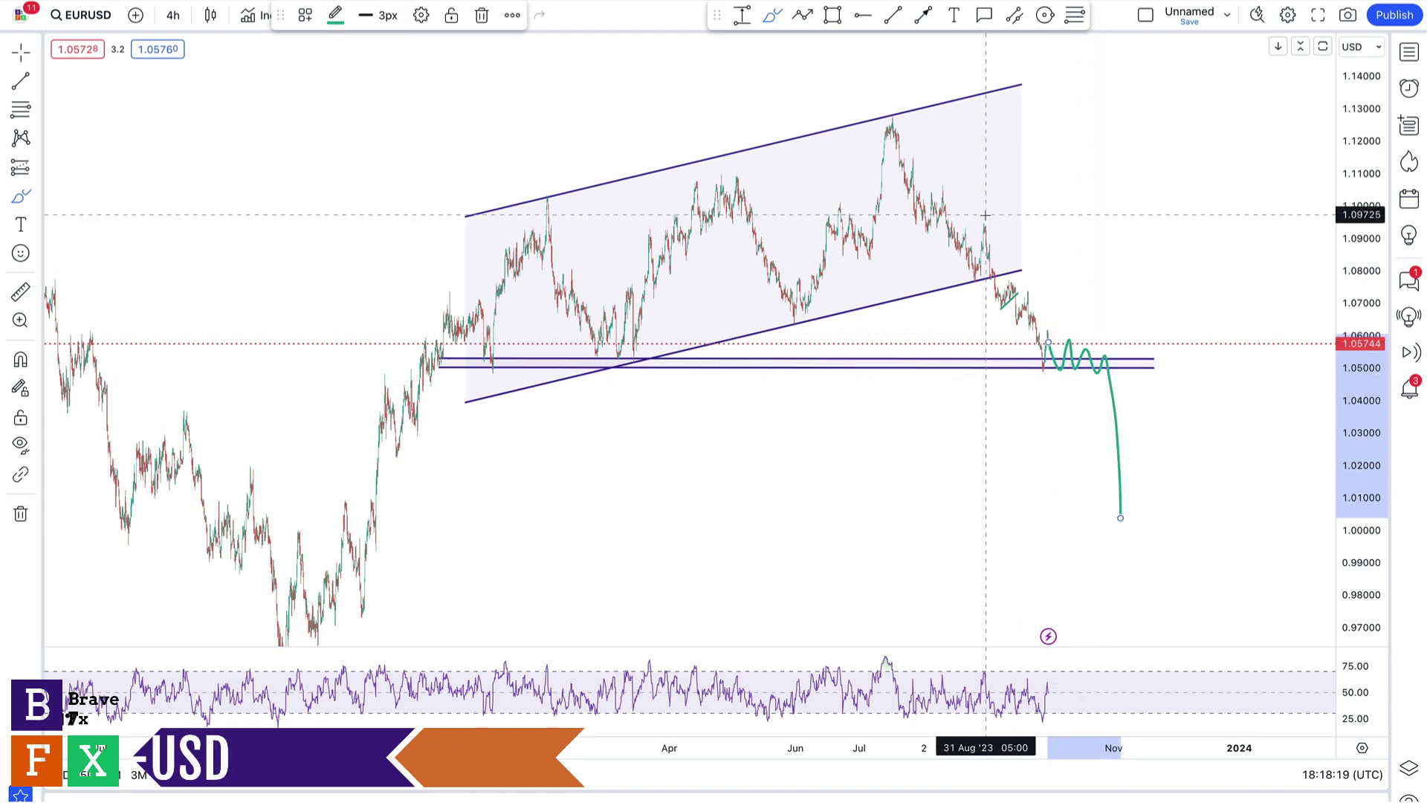
Place horizontal rays at 1.04716 just below the purple support, 1.02261 at the late-2022 pullback low and 0.97300 at the low before it
{"action": "left_click", "coordinate": [860, 16]}
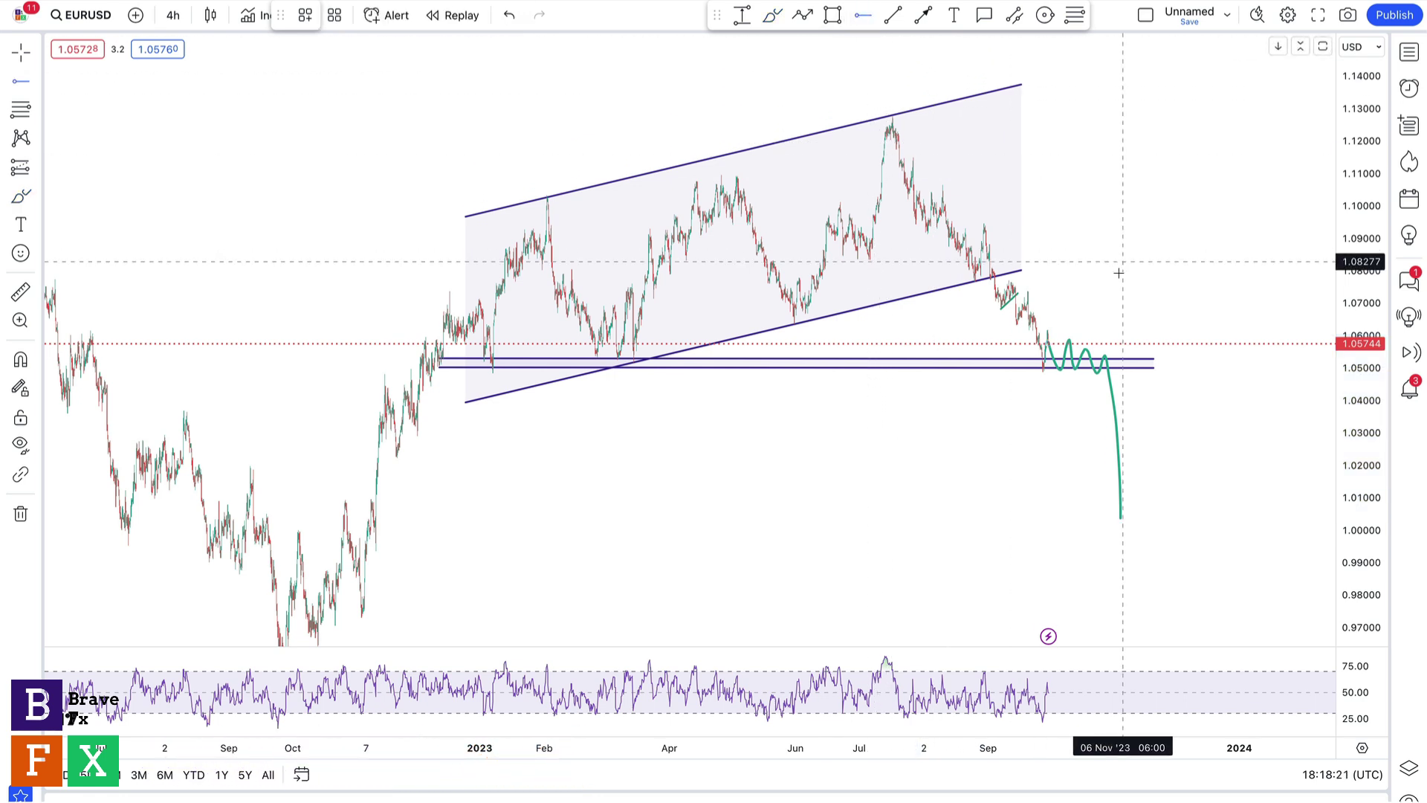
{"action": "left_click", "coordinate": [1072, 376]}
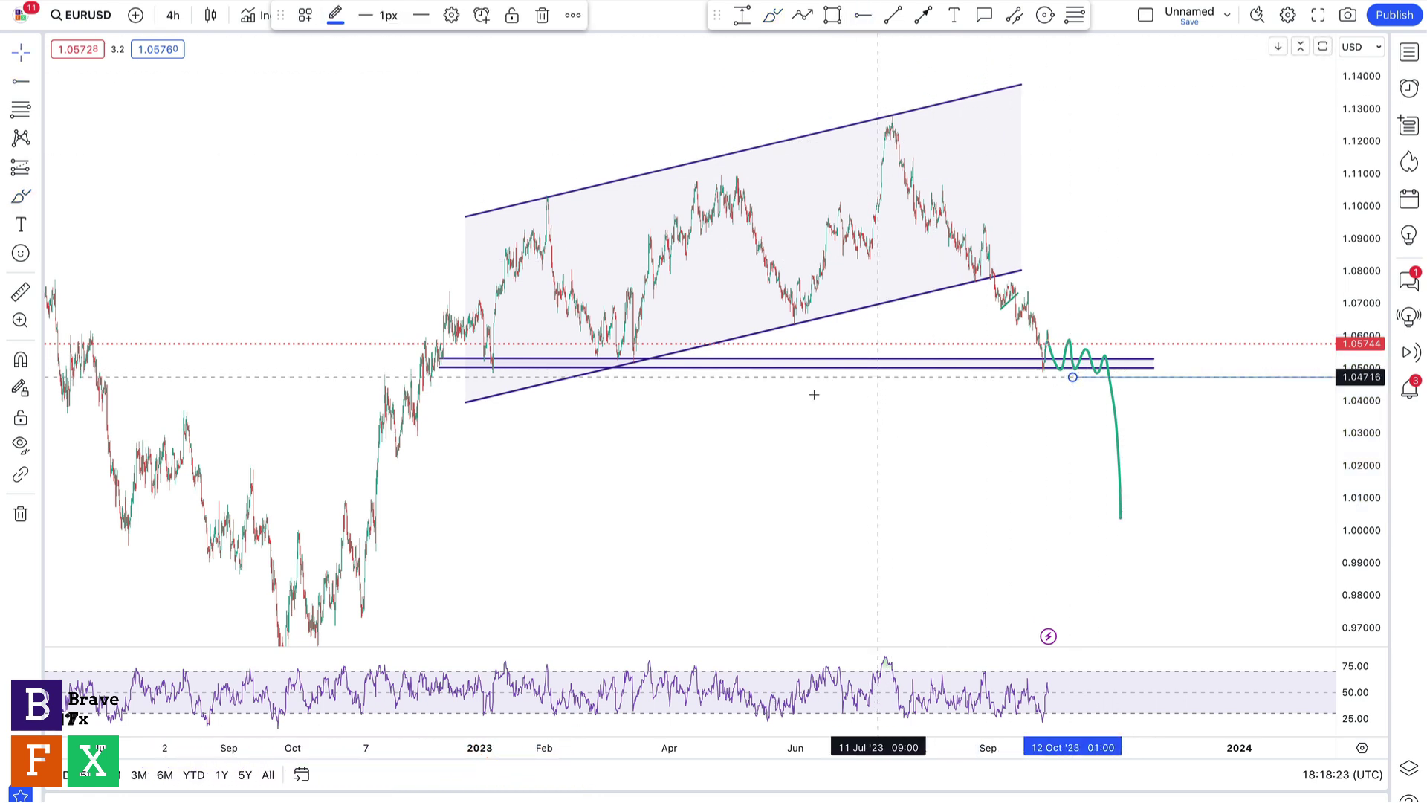
{"action": "left_click", "coordinate": [863, 15]}
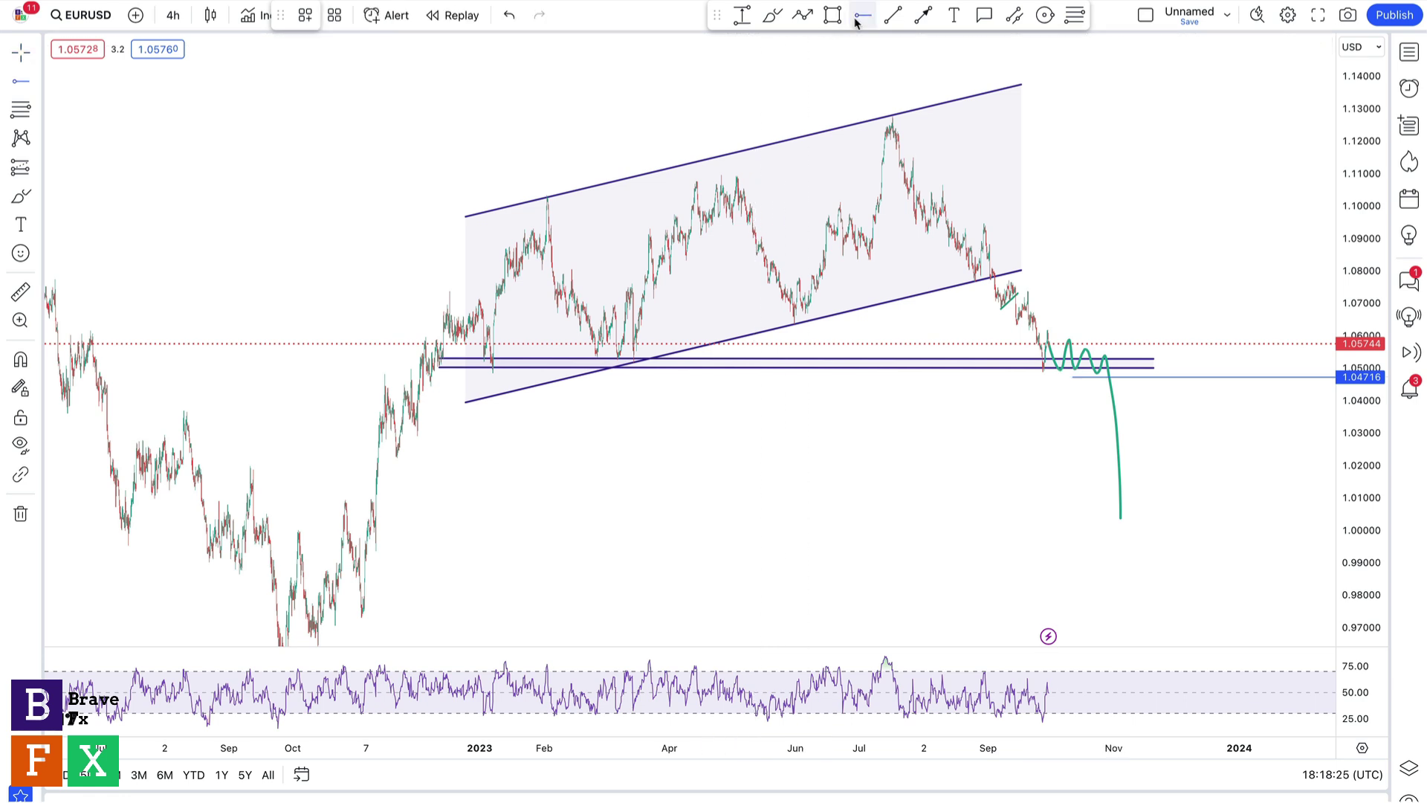
{"action": "left_click", "coordinate": [349, 457]}
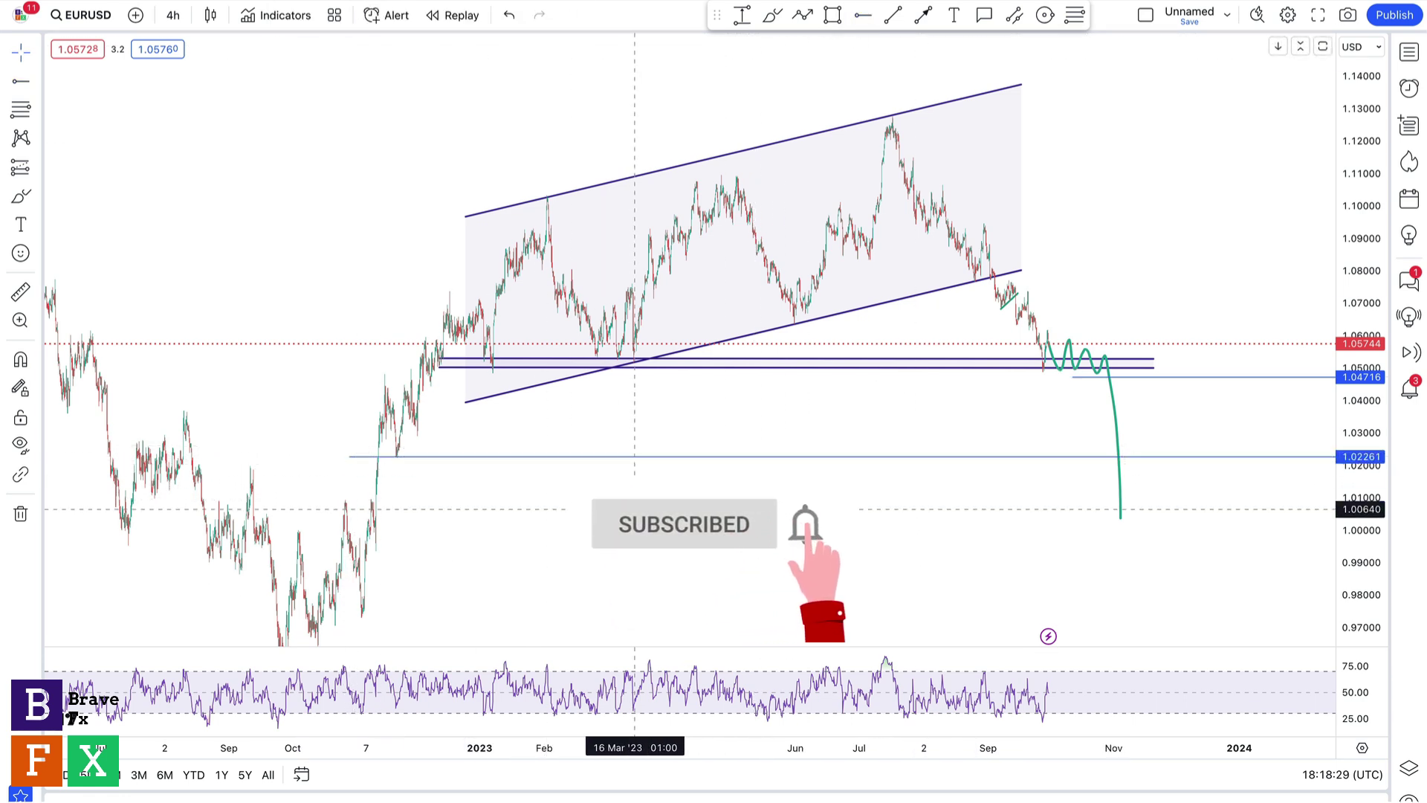
{"action": "left_click_drag", "start_coordinate": [632, 435], "coordinate": [654, 406]}
{"action": "left_click", "coordinate": [863, 15]}
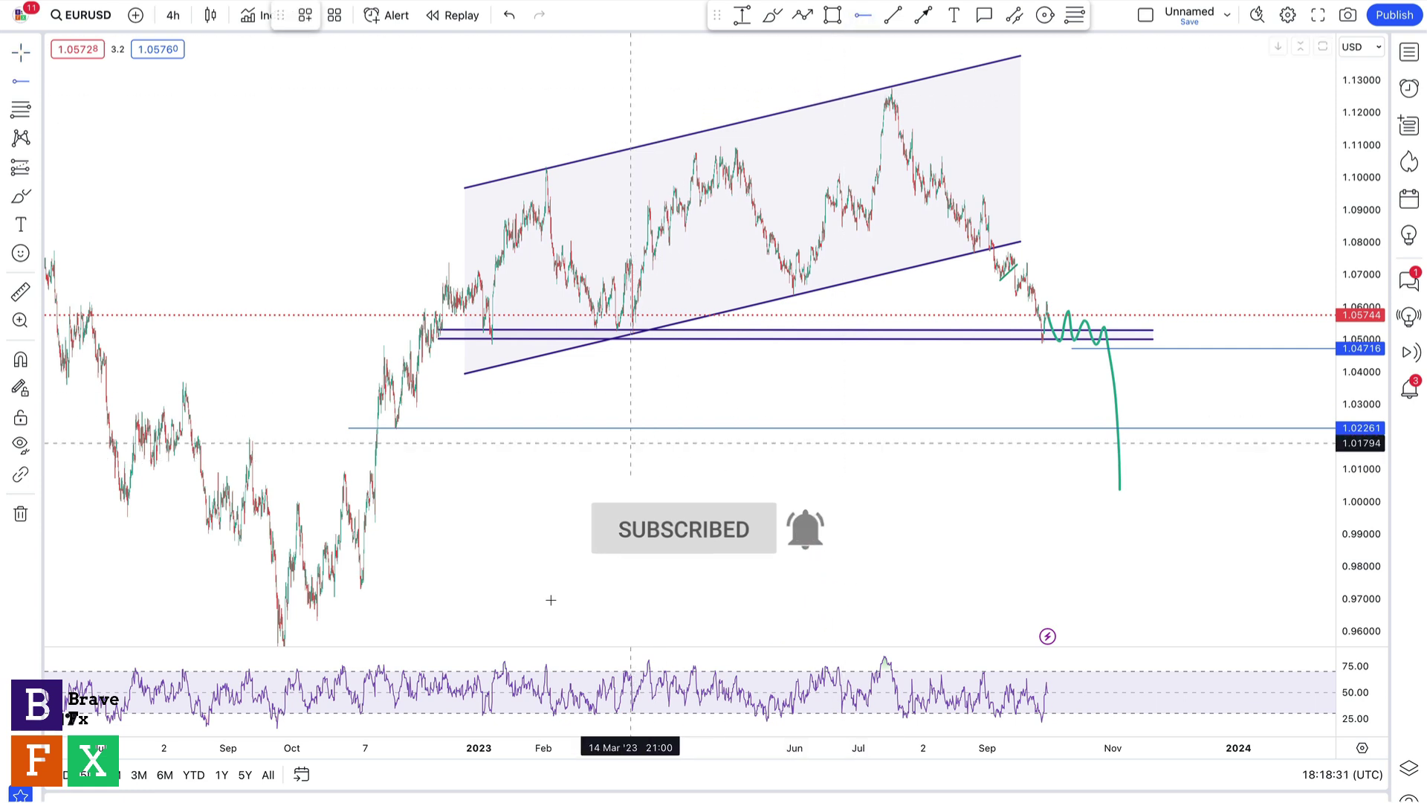
{"action": "left_click", "coordinate": [350, 590]}
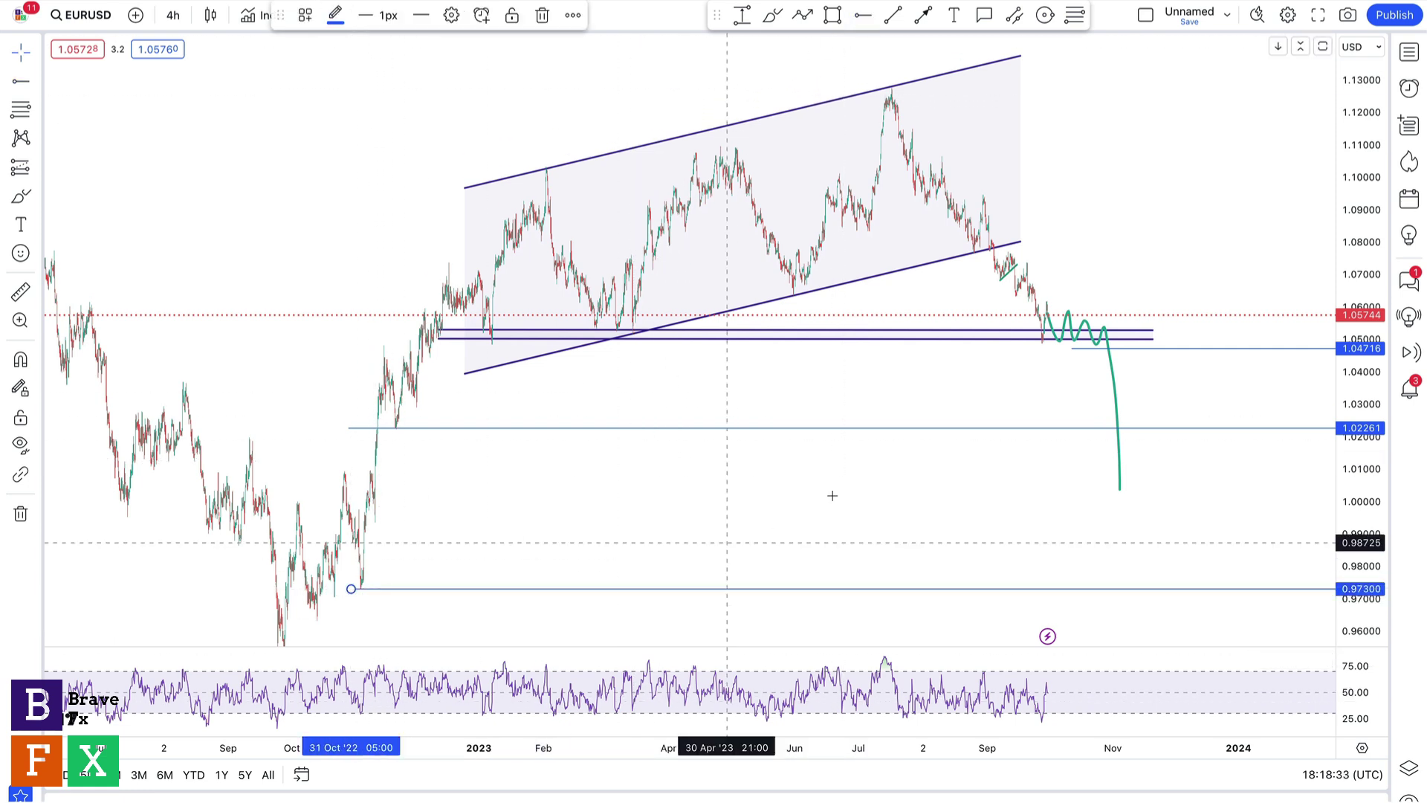
Replace the bearish freehand path with one that ranges above the purple support and rallies to about 1.108
{"action": "left_click_drag", "start_coordinate": [688, 536], "coordinate": [642, 519]}
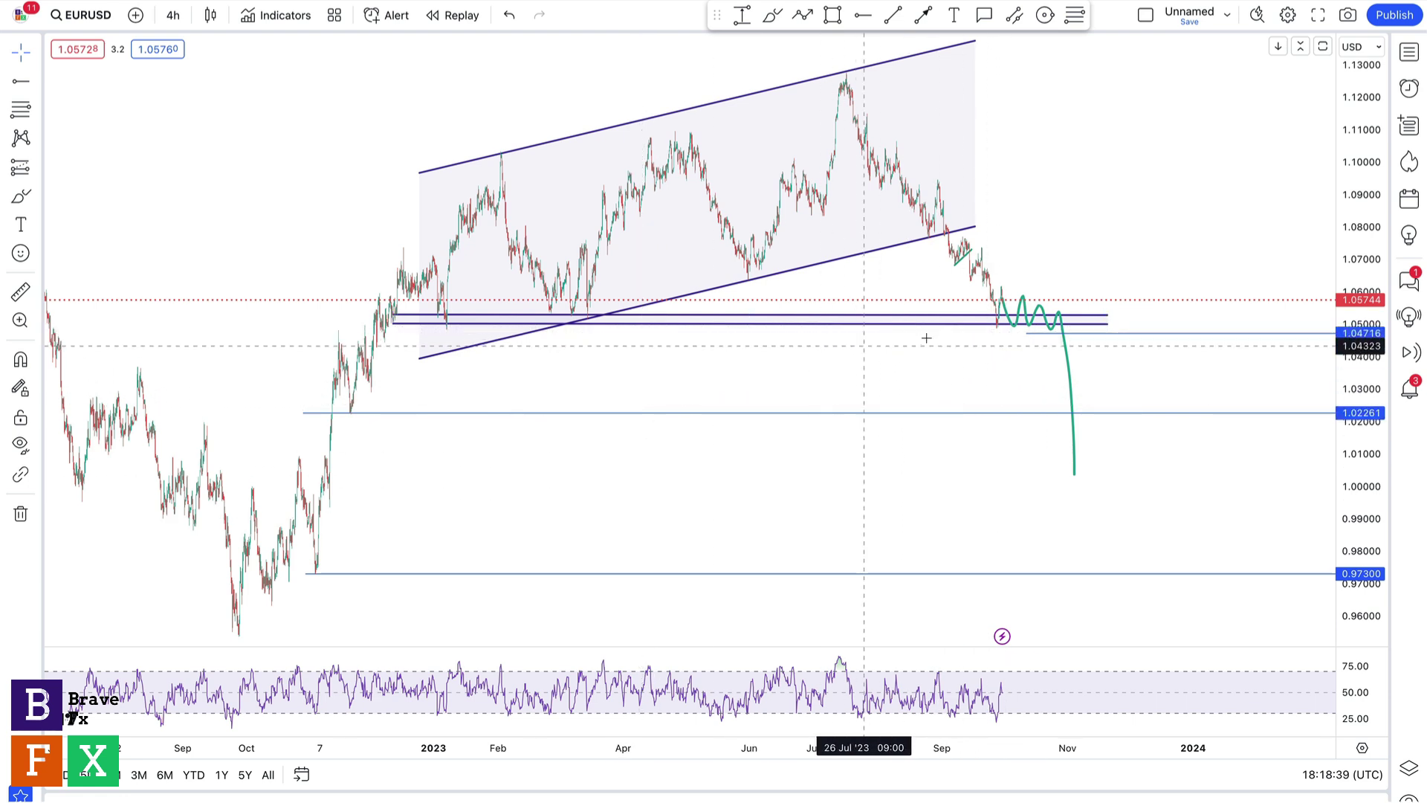
{"action": "left_click", "coordinate": [1067, 357]}
{"action": "key", "text": "Delete"}
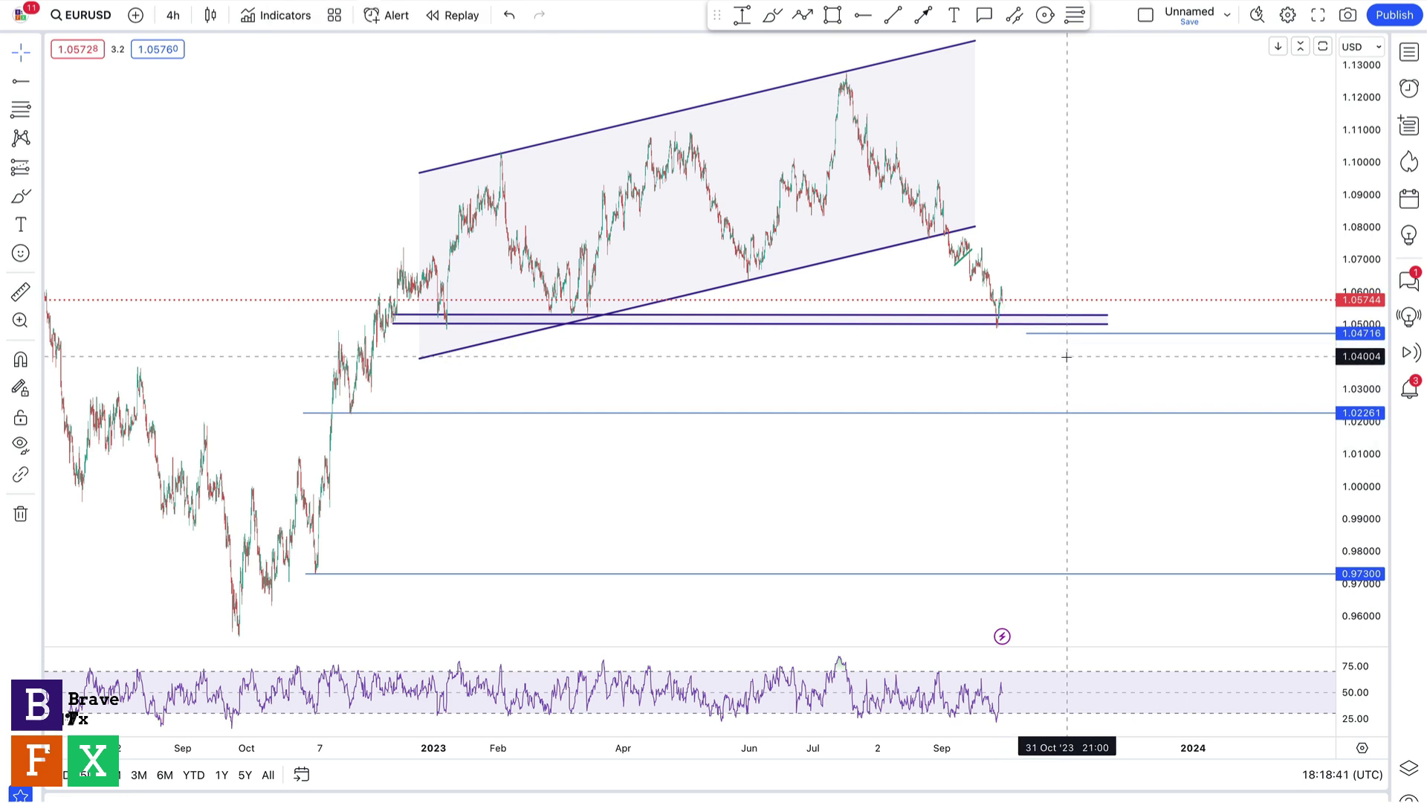
{"action": "left_click", "coordinate": [773, 15]}
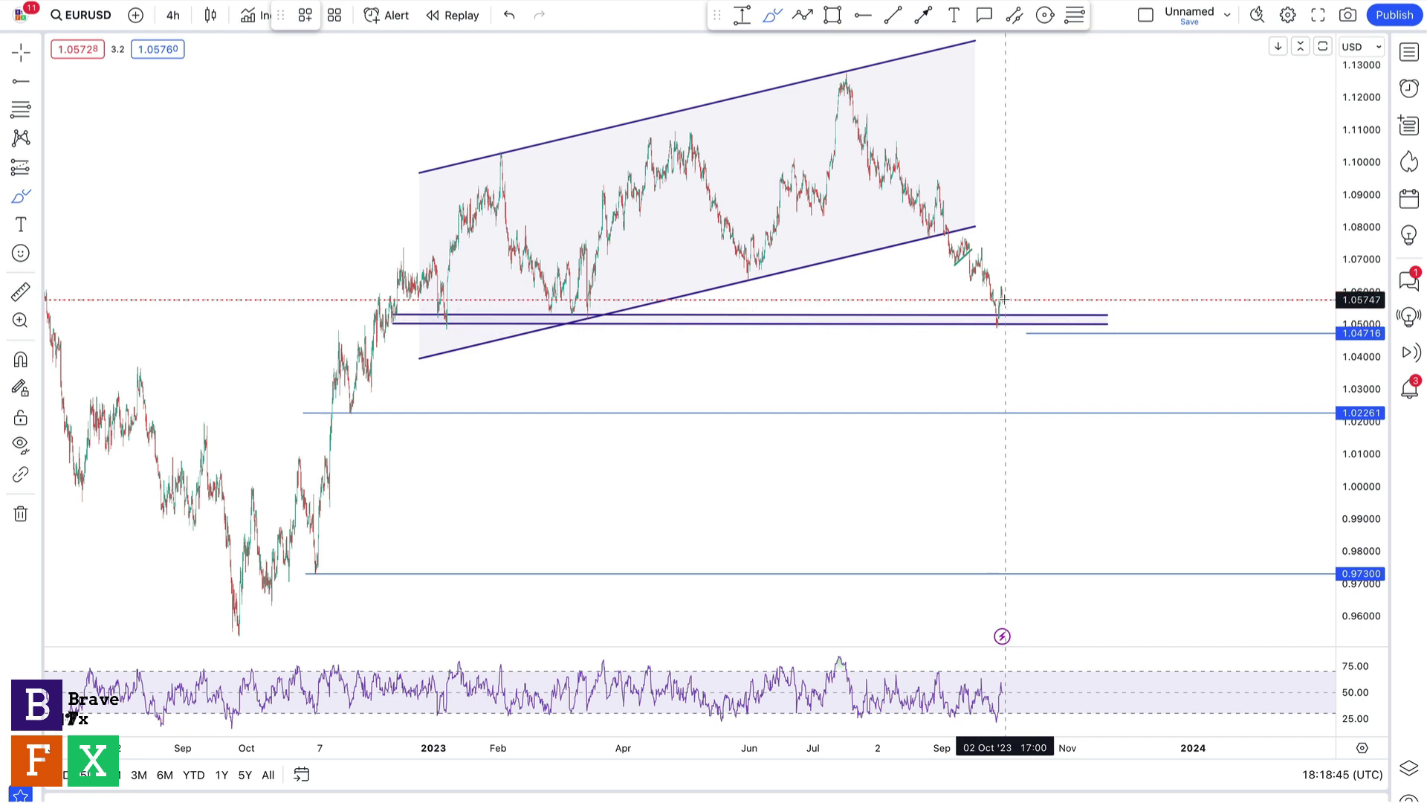
{"action": "mouse_move", "coordinate": [1002, 288]}
{"action": "left_mouse_down"}
{"action": "mouse_move", "coordinate": [1011, 310]}
{"action": "mouse_move", "coordinate": [1024, 292]}
{"action": "mouse_move", "coordinate": [1057, 301]}
{"action": "mouse_move", "coordinate": [1065, 282]}
{"action": "mouse_move", "coordinate": [1078, 301]}
{"action": "mouse_move", "coordinate": [1105, 135]}
{"action": "left_mouse_up"}
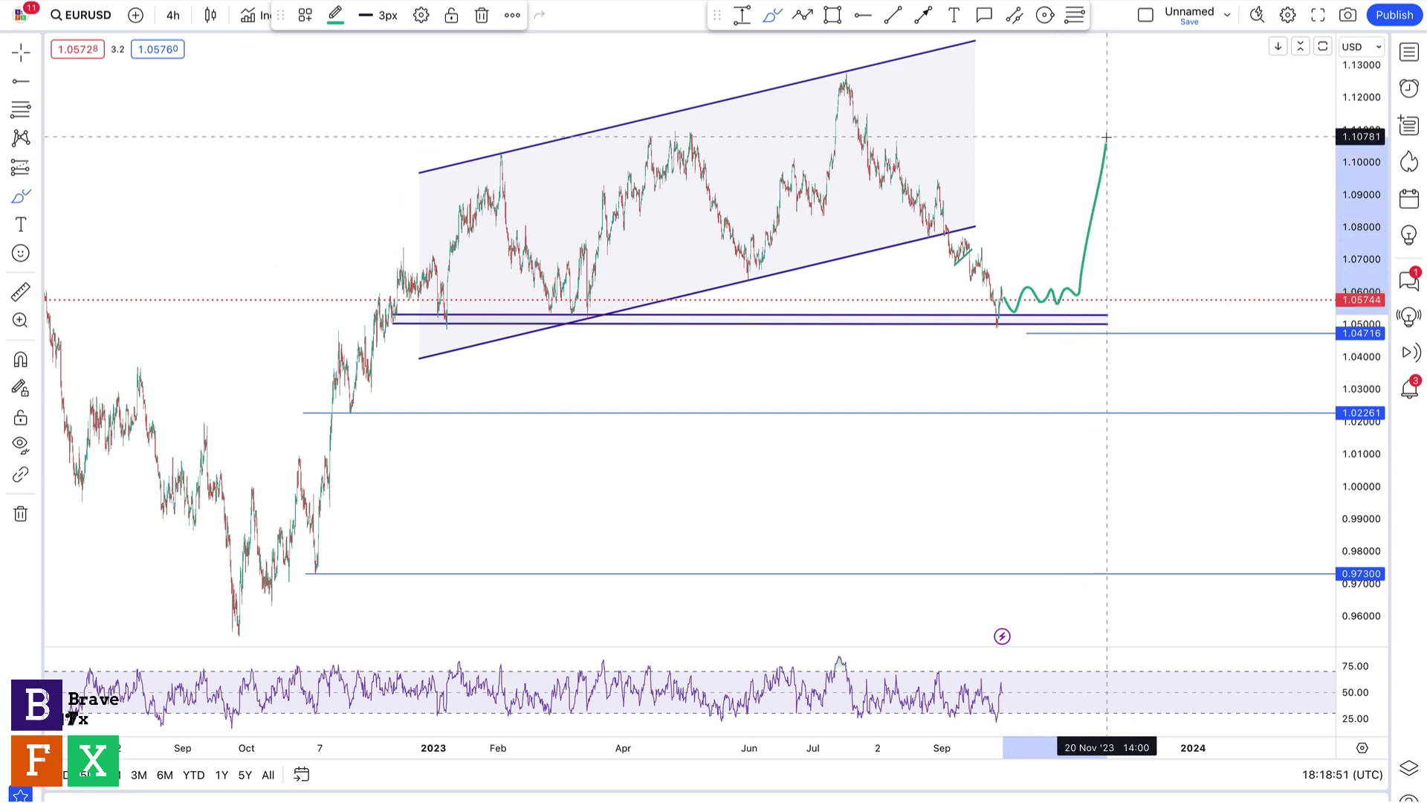
Place horizontal rays at 1.06239 and 1.06091, starting from mid-September just above the projected consolidation
{"action": "left_click", "coordinate": [861, 15]}
{"action": "left_click", "coordinate": [969, 284]}
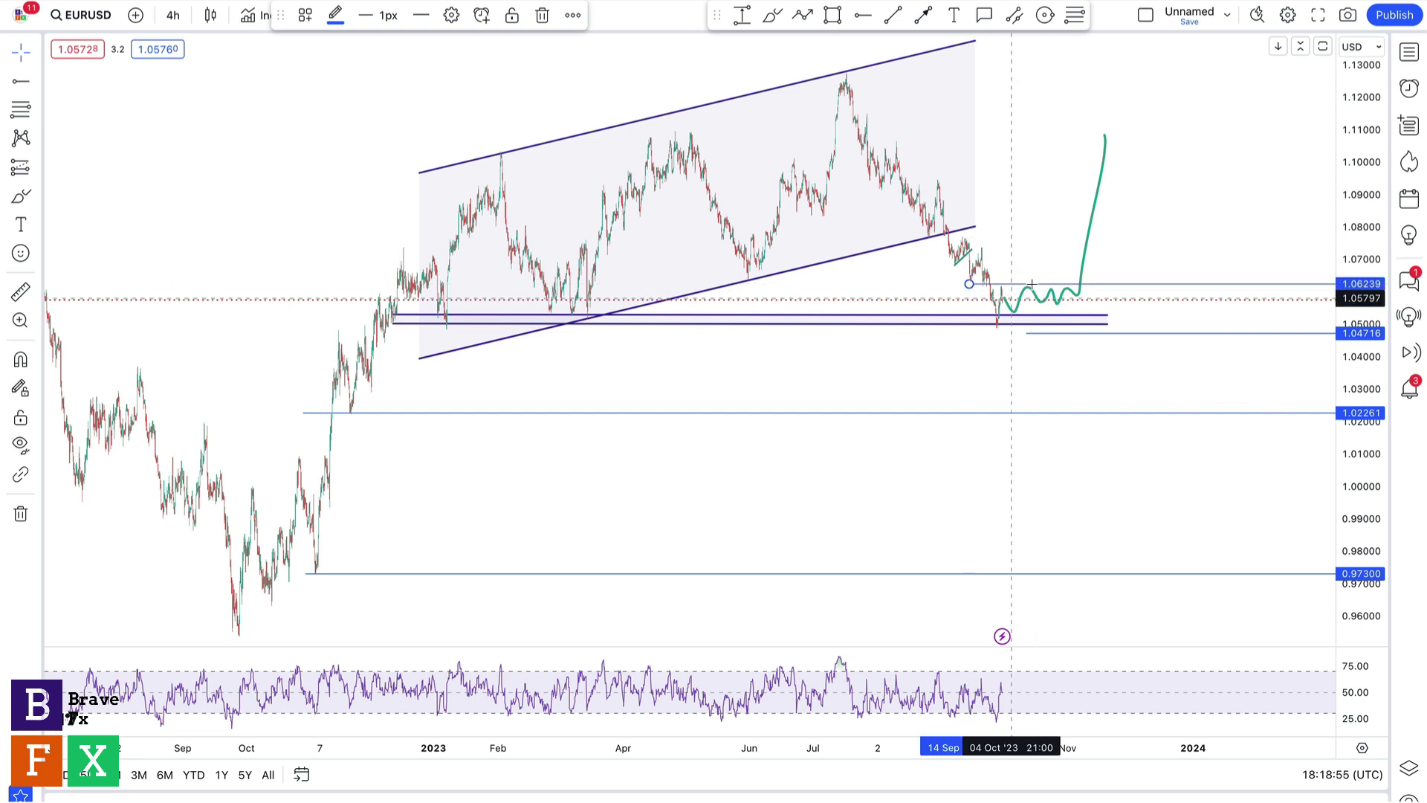
{"action": "key", "text": "alt+h"}
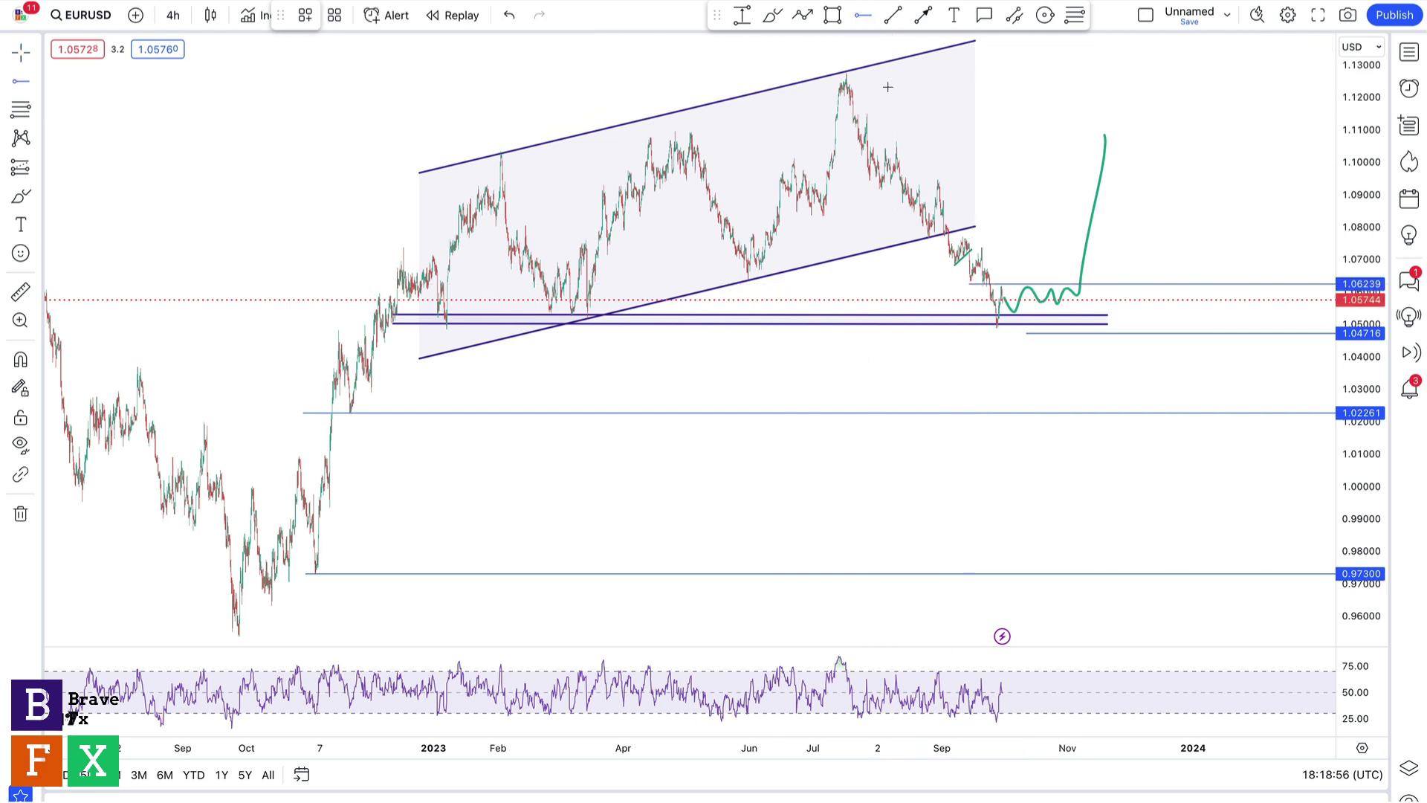
{"action": "left_click", "coordinate": [971, 290]}
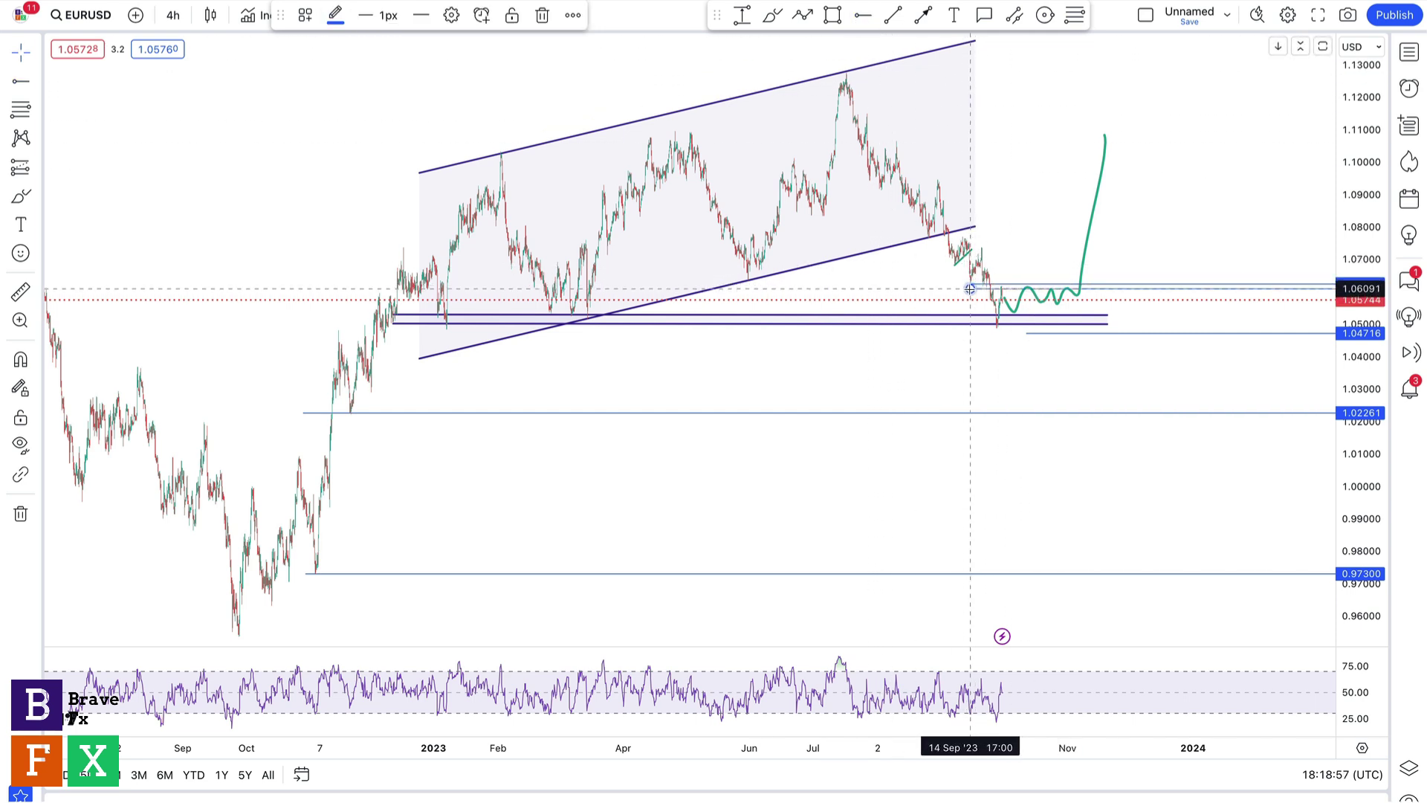
{"action": "left_click", "coordinate": [996, 325]}
{"action": "left_click", "coordinate": [1020, 306]}
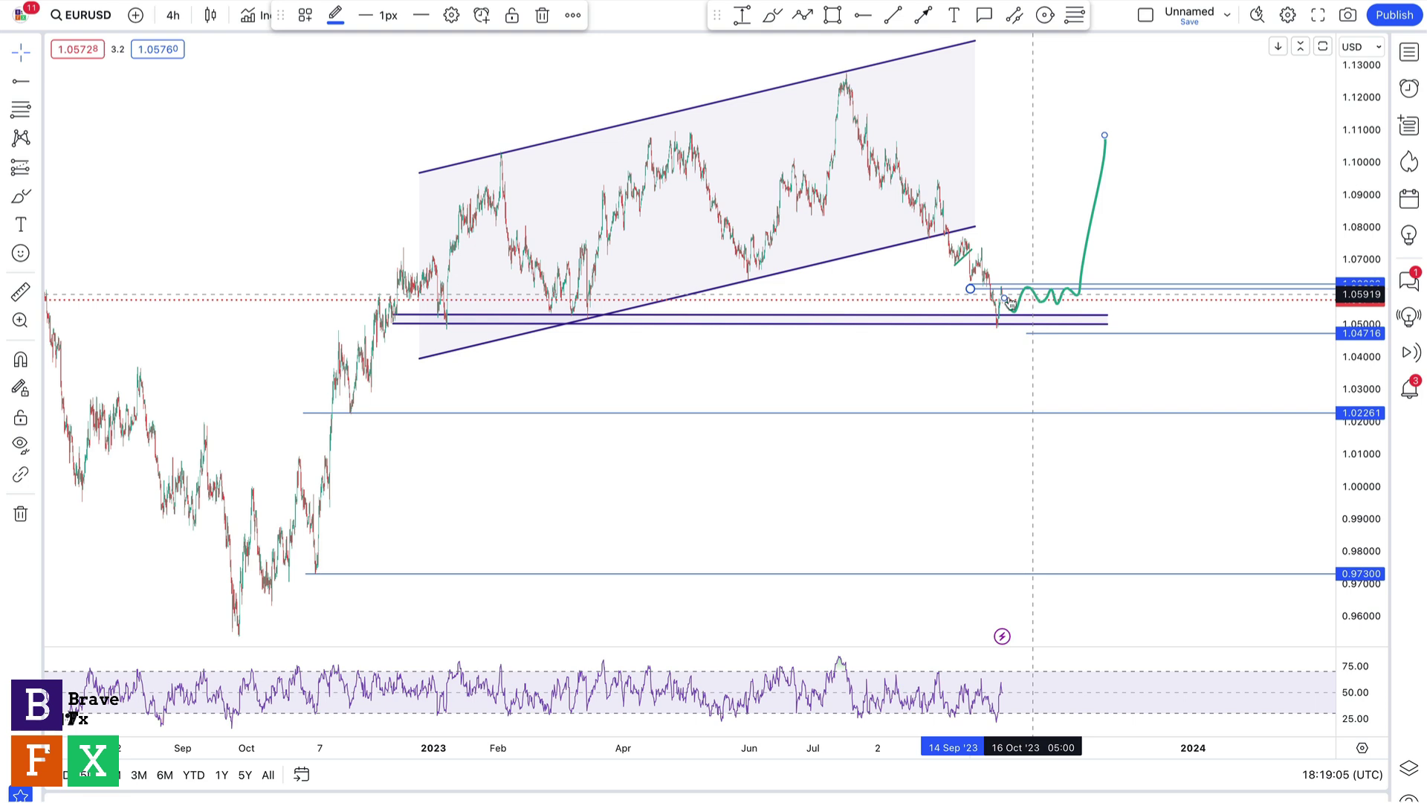
{"action": "left_click", "coordinate": [1011, 297]}
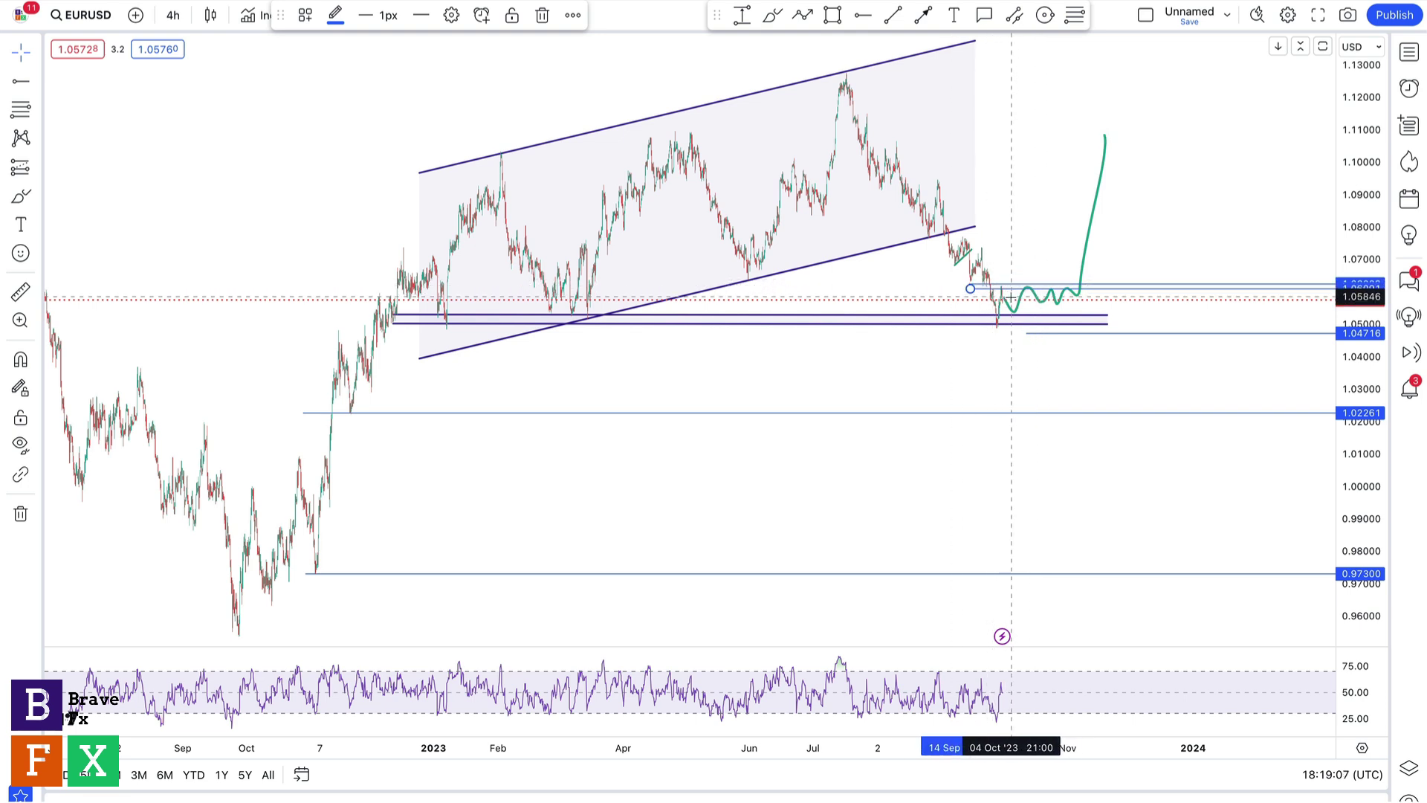
{"action": "left_click", "coordinate": [1085, 292]}
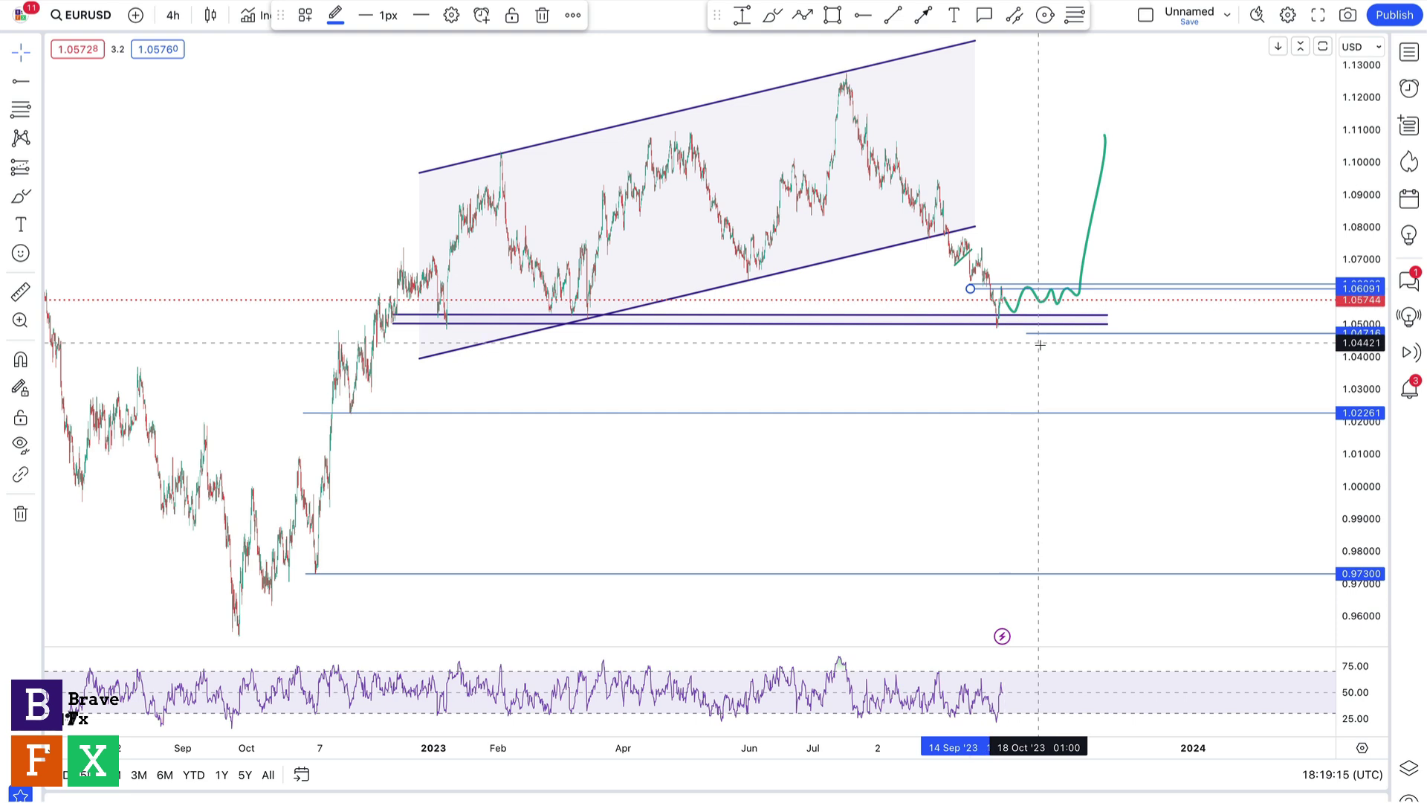
Move the start of the ray below the purple support back to 19 September at 1.04765, and place a horizontal ray at 1.12672 at the July high
{"action": "left_click", "coordinate": [1027, 334]}
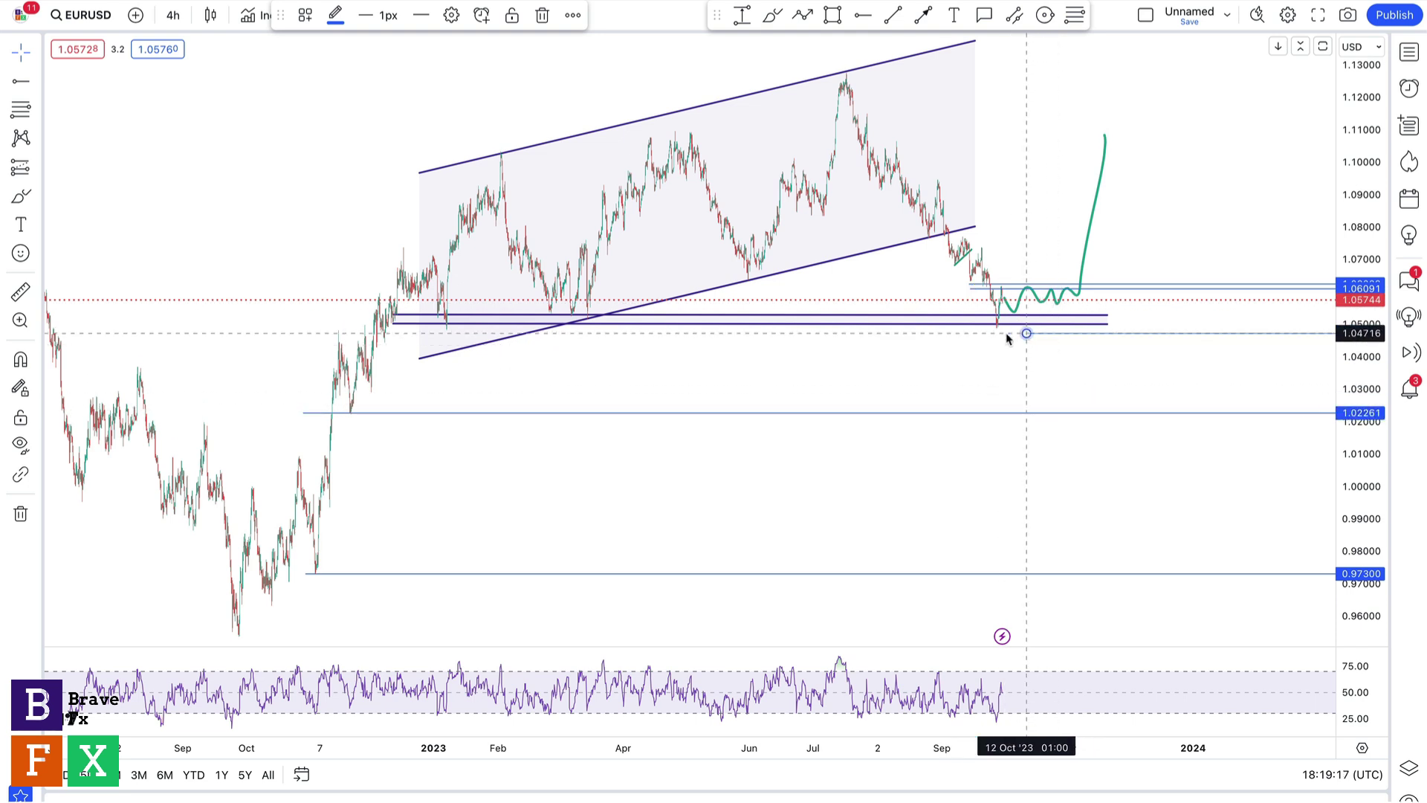
{"action": "left_click_drag", "start_coordinate": [1026, 333], "coordinate": [978, 331]}
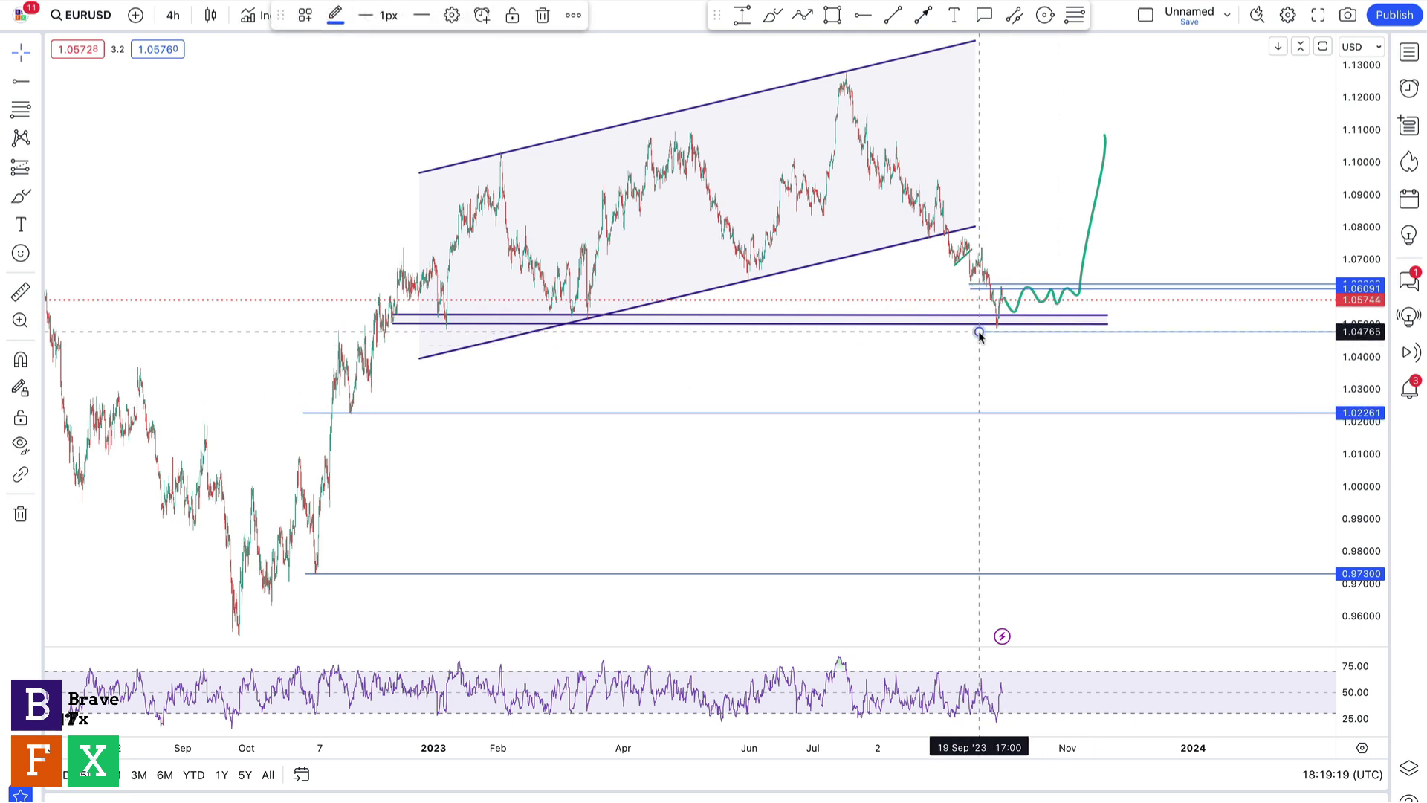
{"action": "left_click_drag", "start_coordinate": [1179, 179], "coordinate": [1072, 268]}
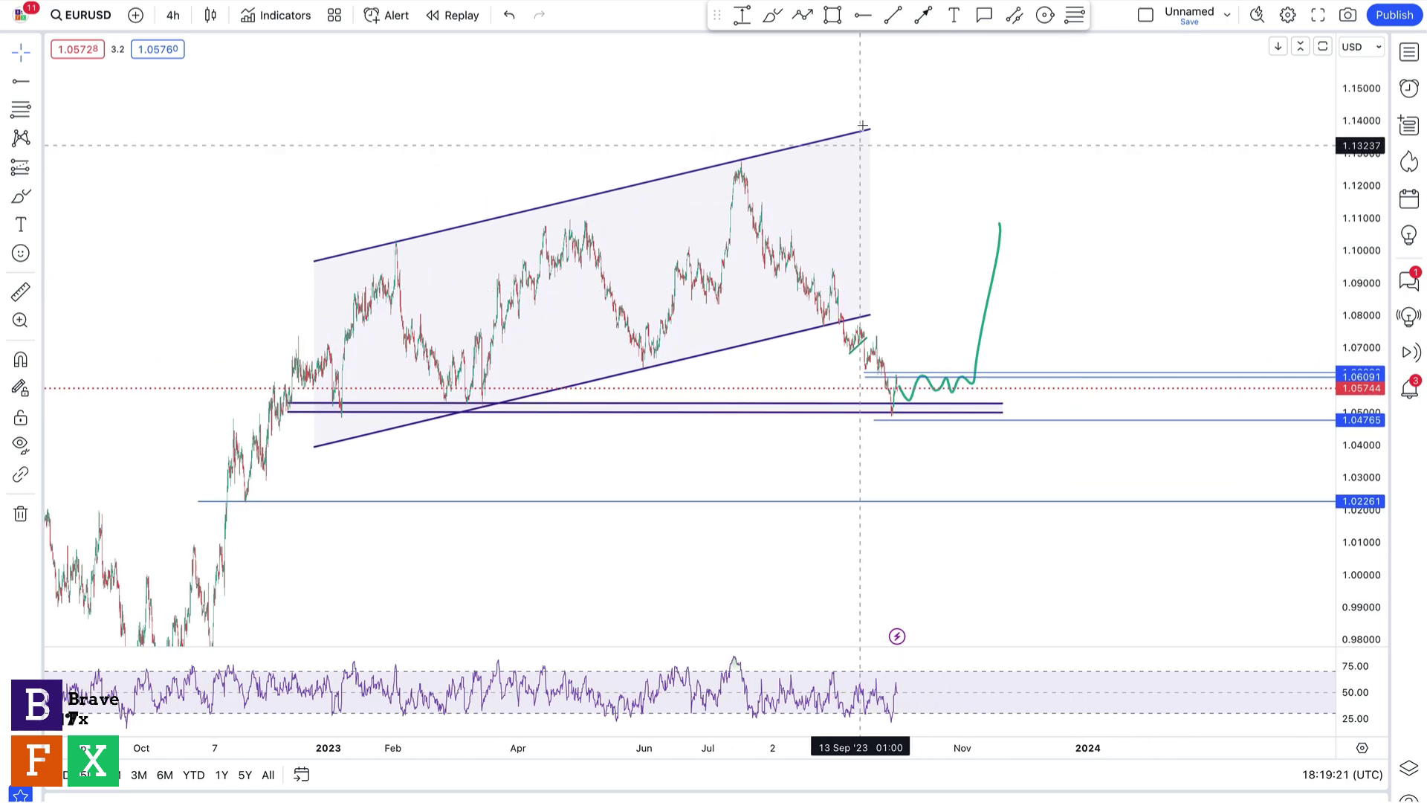
{"action": "left_click", "coordinate": [715, 165]}
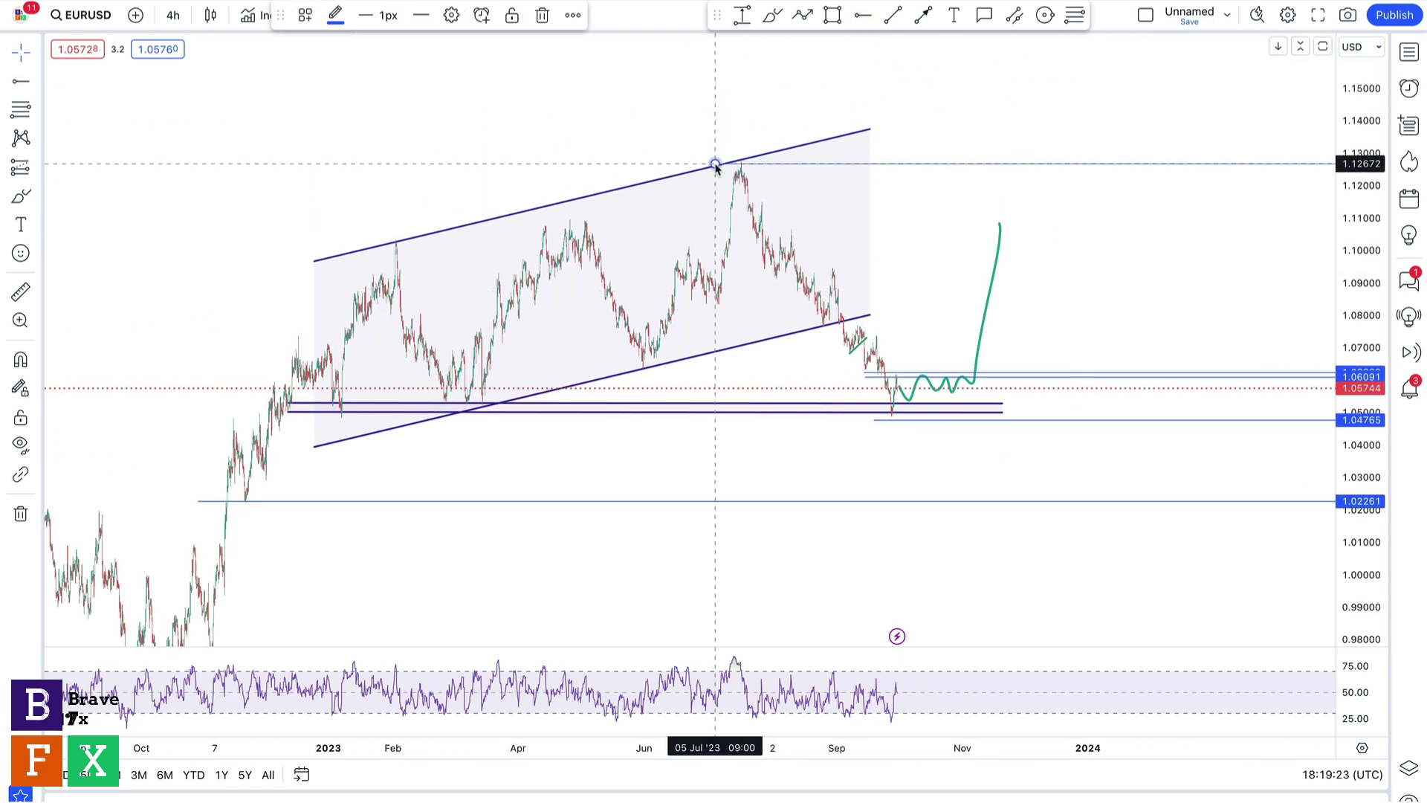
{"action": "left_click_drag", "start_coordinate": [679, 453], "coordinate": [834, 372]}
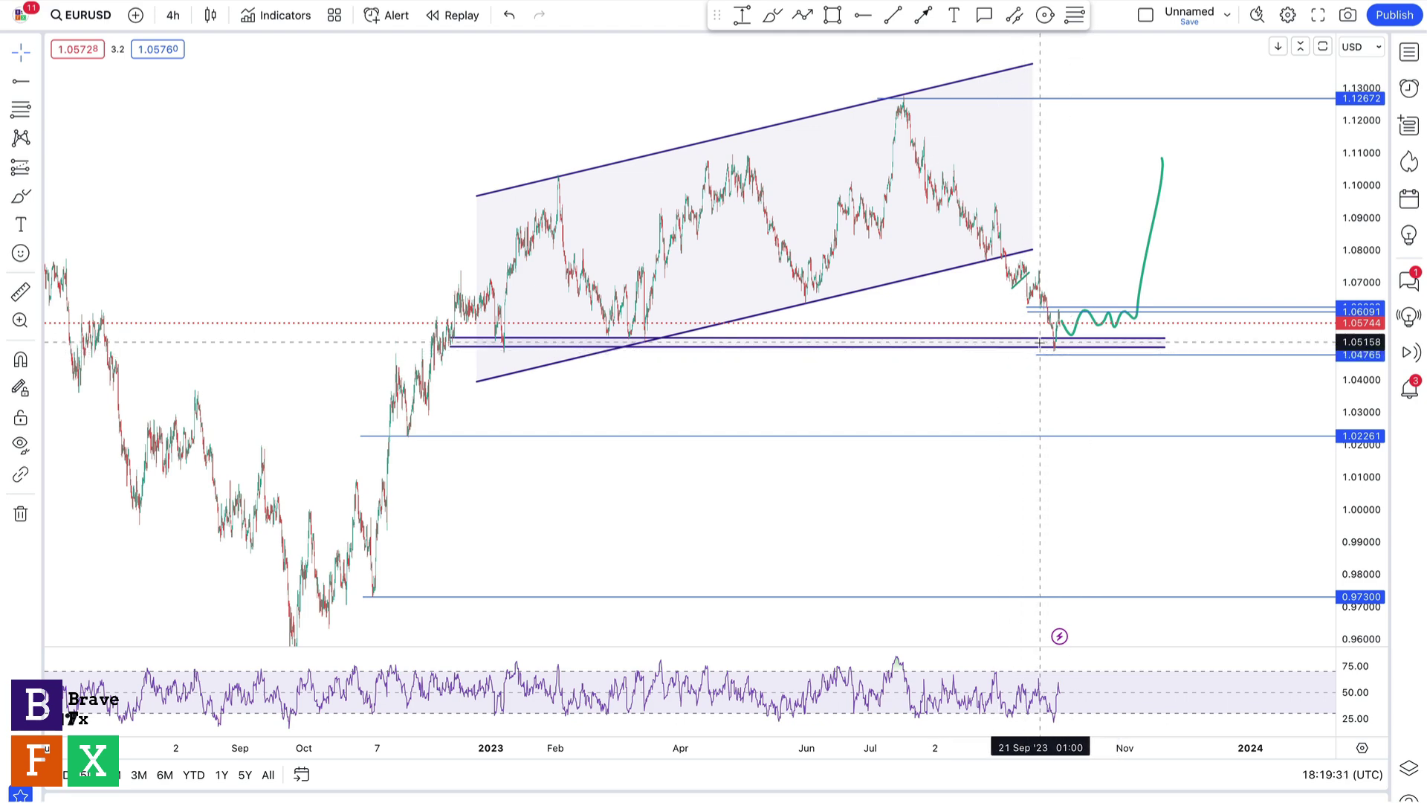
{"action": "left_click_drag", "start_coordinate": [1106, 204], "coordinate": [1028, 301]}
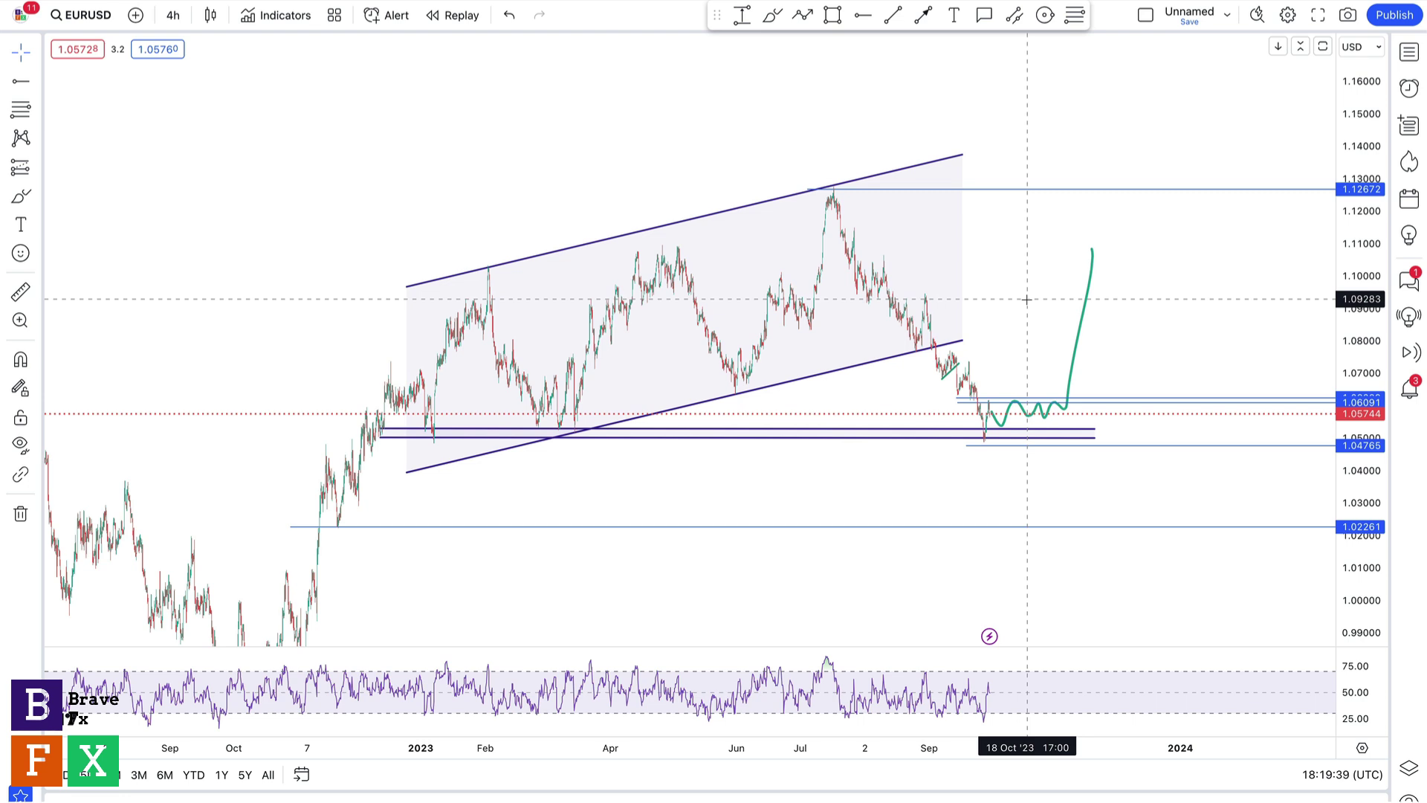
{"action": "left_click_drag", "start_coordinate": [732, 464], "coordinate": [810, 371]}
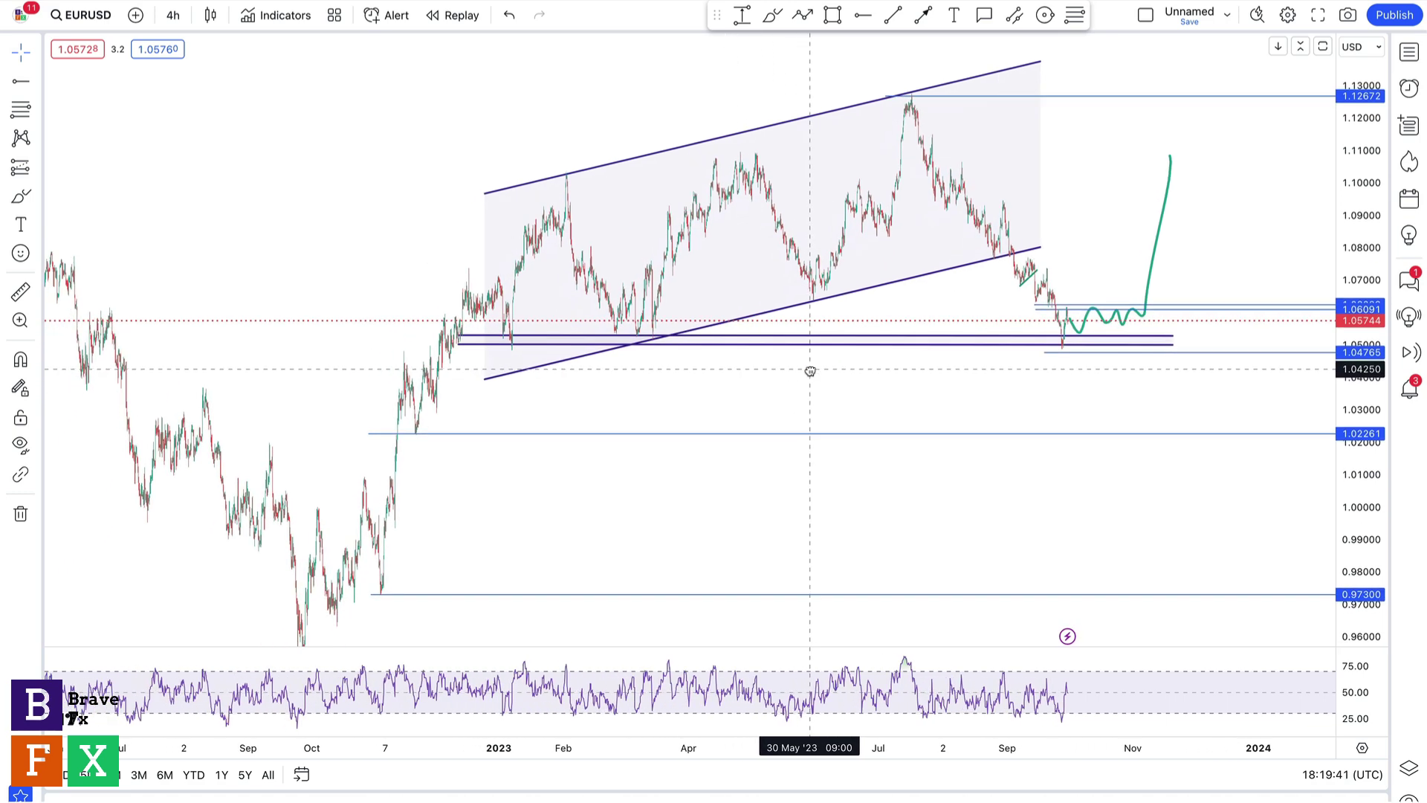
{"action": "left_click_drag", "start_coordinate": [1360, 238], "coordinate": [1360, 289]}
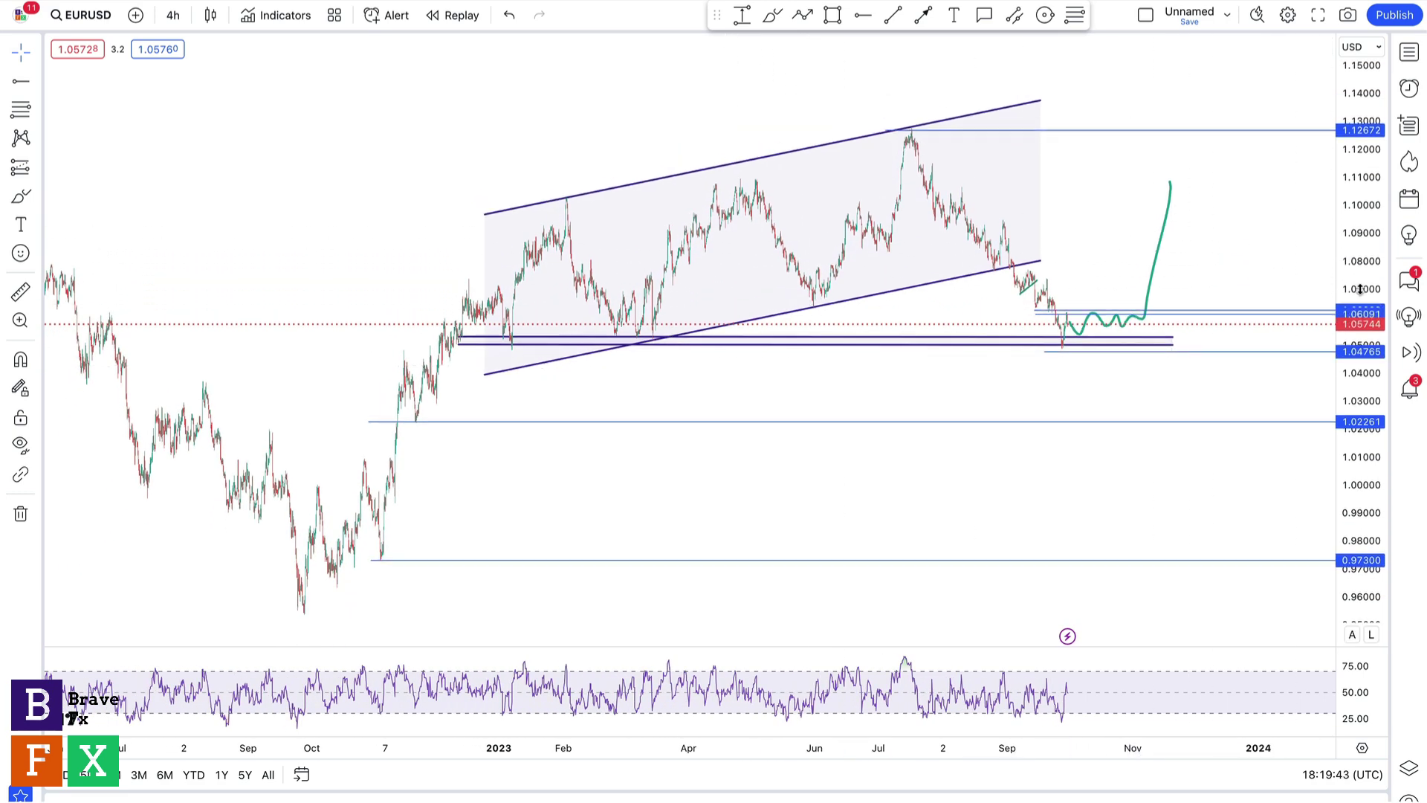
{"action": "left_click_drag", "start_coordinate": [1120, 405], "coordinate": [1075, 507]}
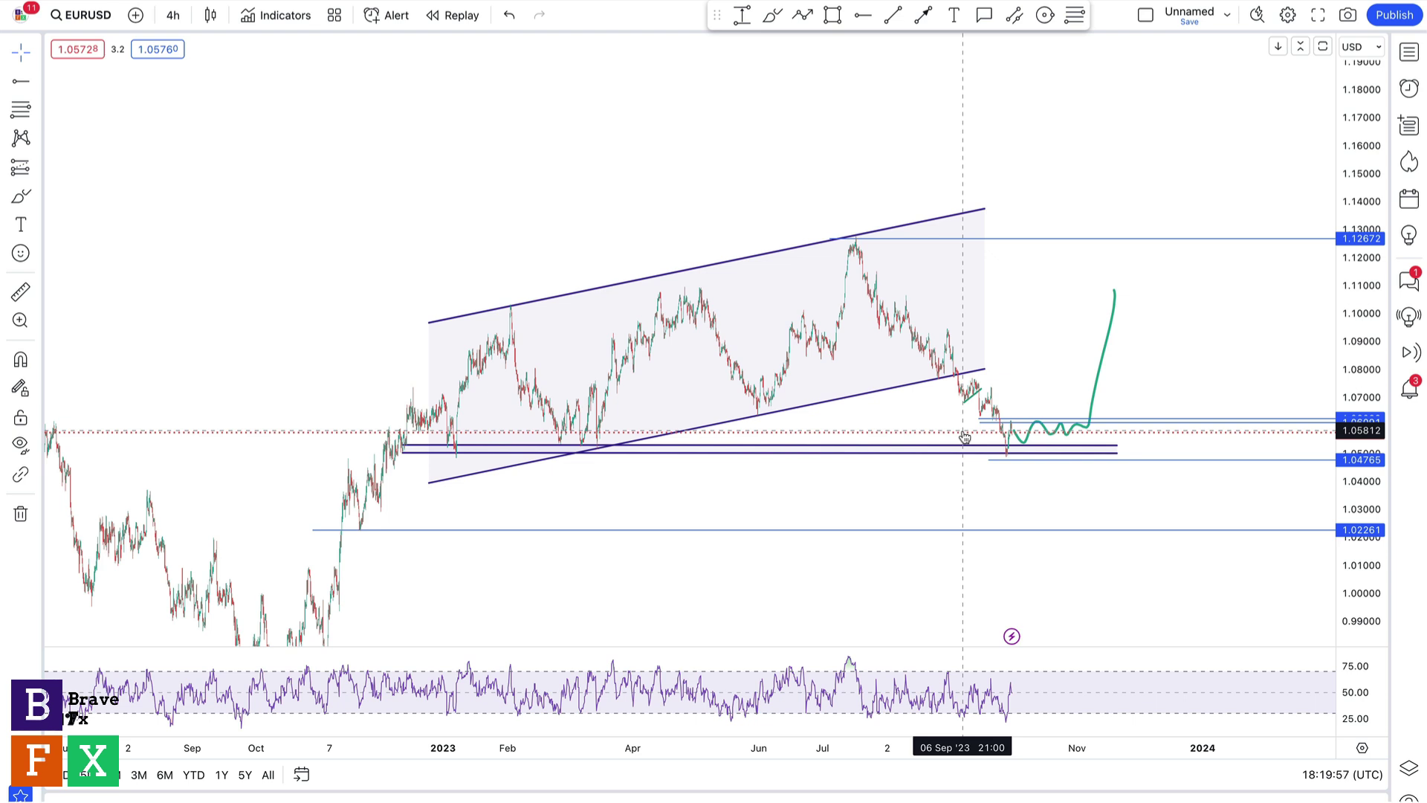
Switch to the crude oil (USOIL) chart and measure the price range from 91.66 up to the late-September peak
{"action": "key", "text": "ctrl+Tab"}
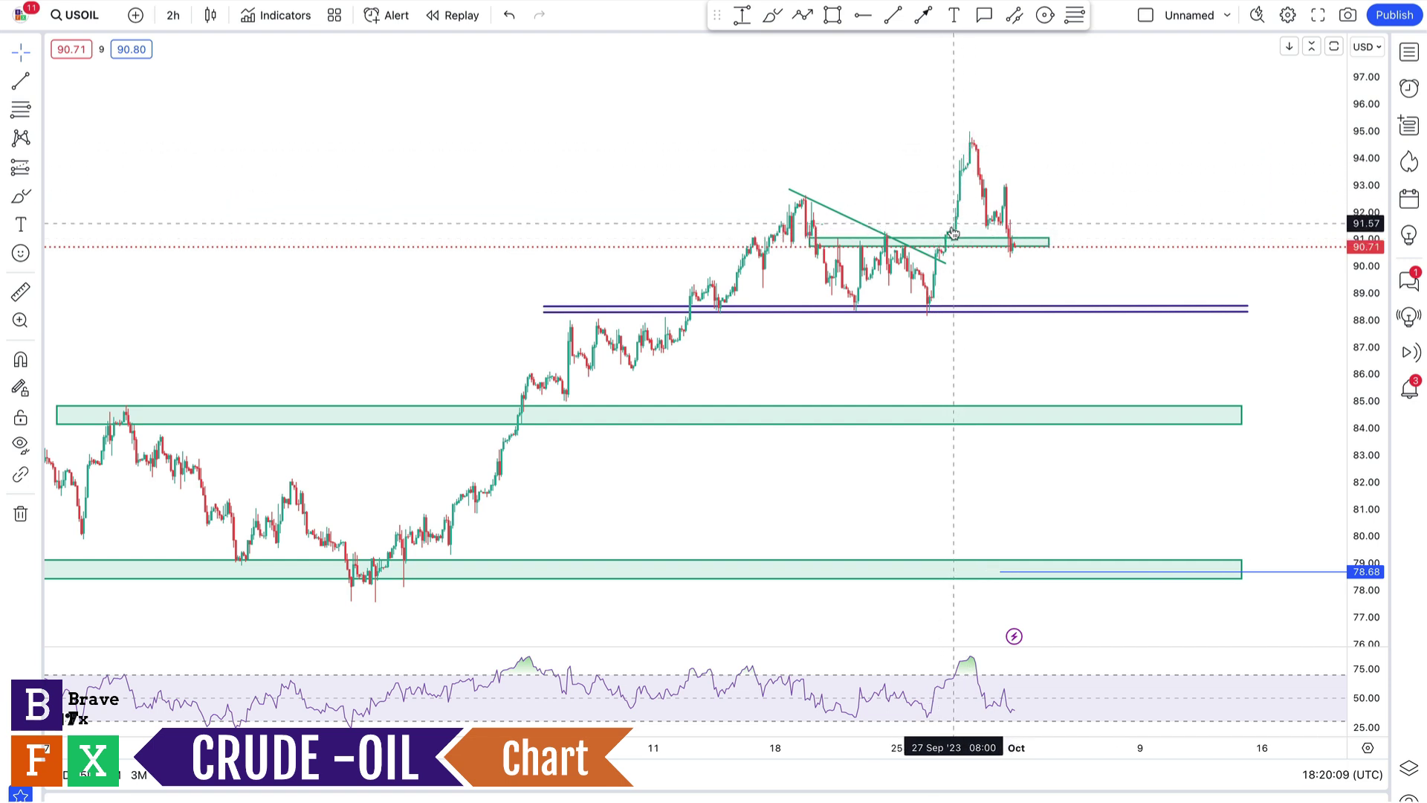
{"action": "key", "text": "alt+shift+r"}
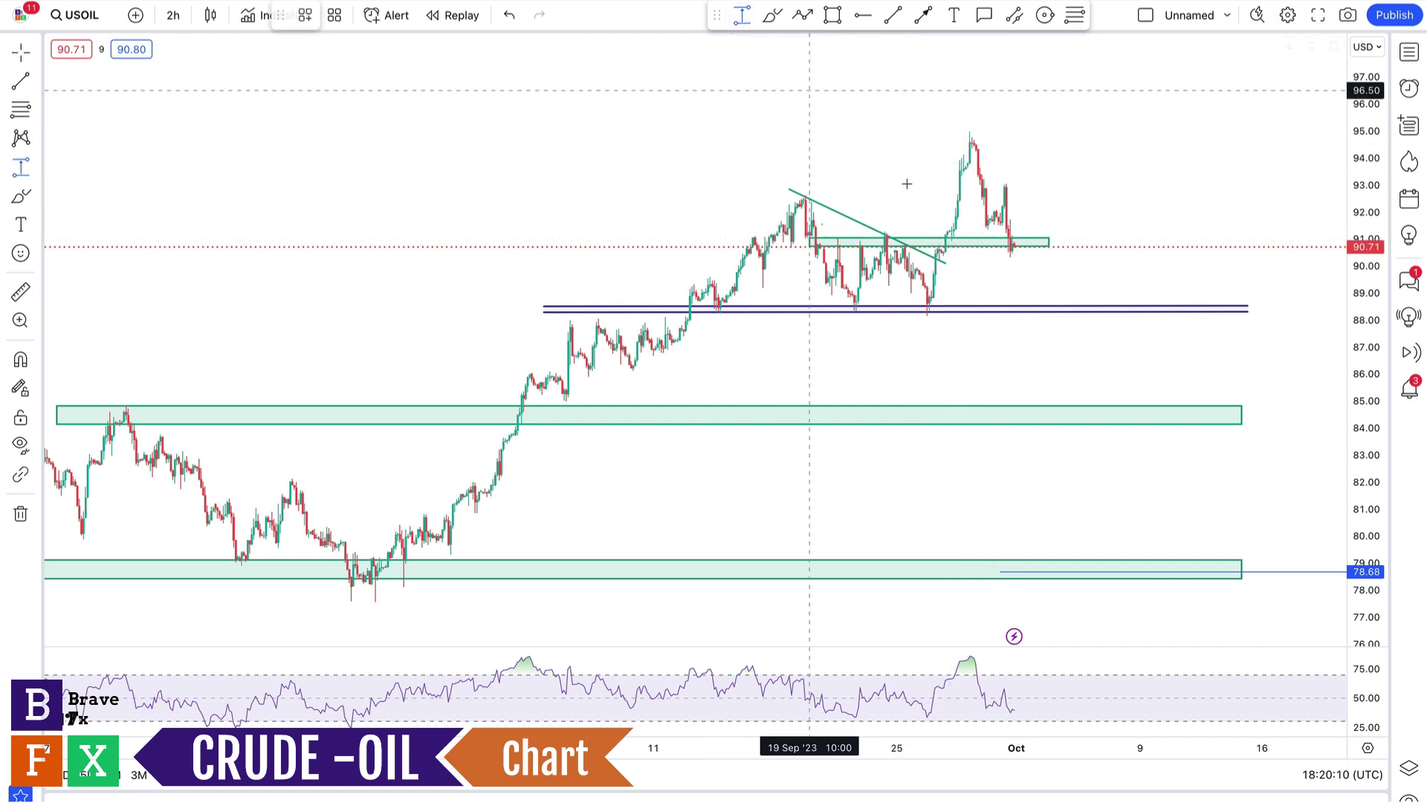
{"action": "left_click", "coordinate": [964, 222]}
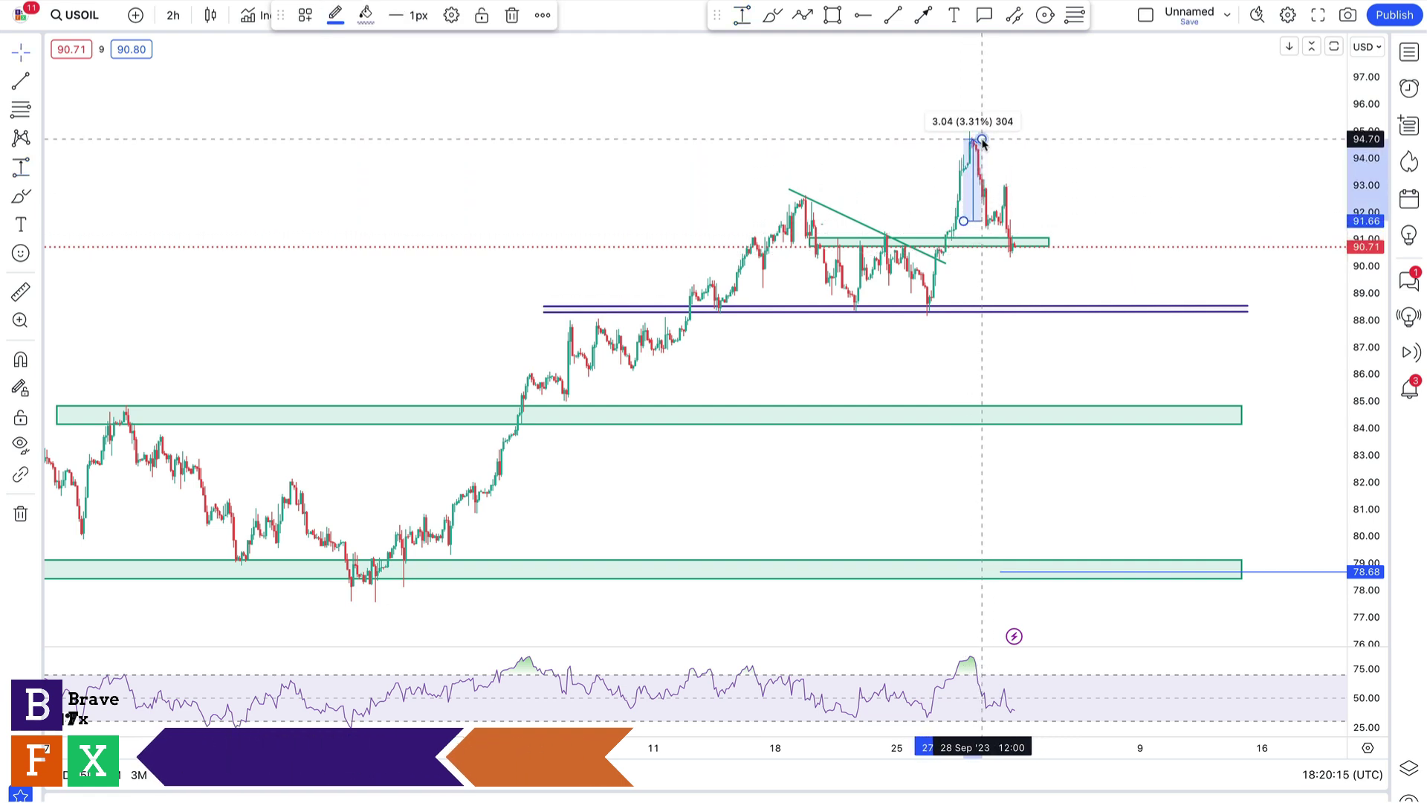
{"action": "key", "text": "Escape"}
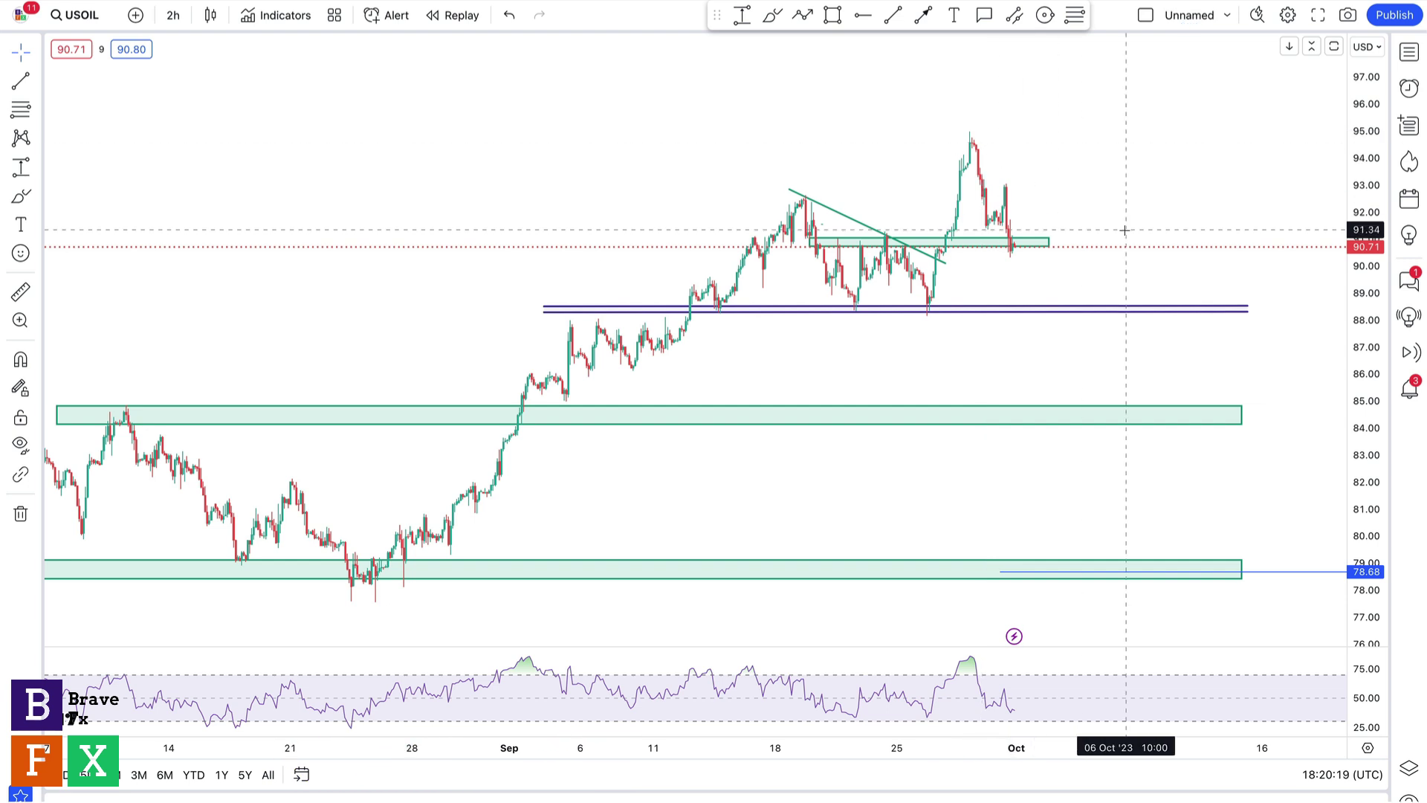
Sketch a bullish freehand path from the current price down to the purple support, ranging there and rallying to about 96.6
{"action": "left_click_drag", "start_coordinate": [1095, 198], "coordinate": [1008, 205]}
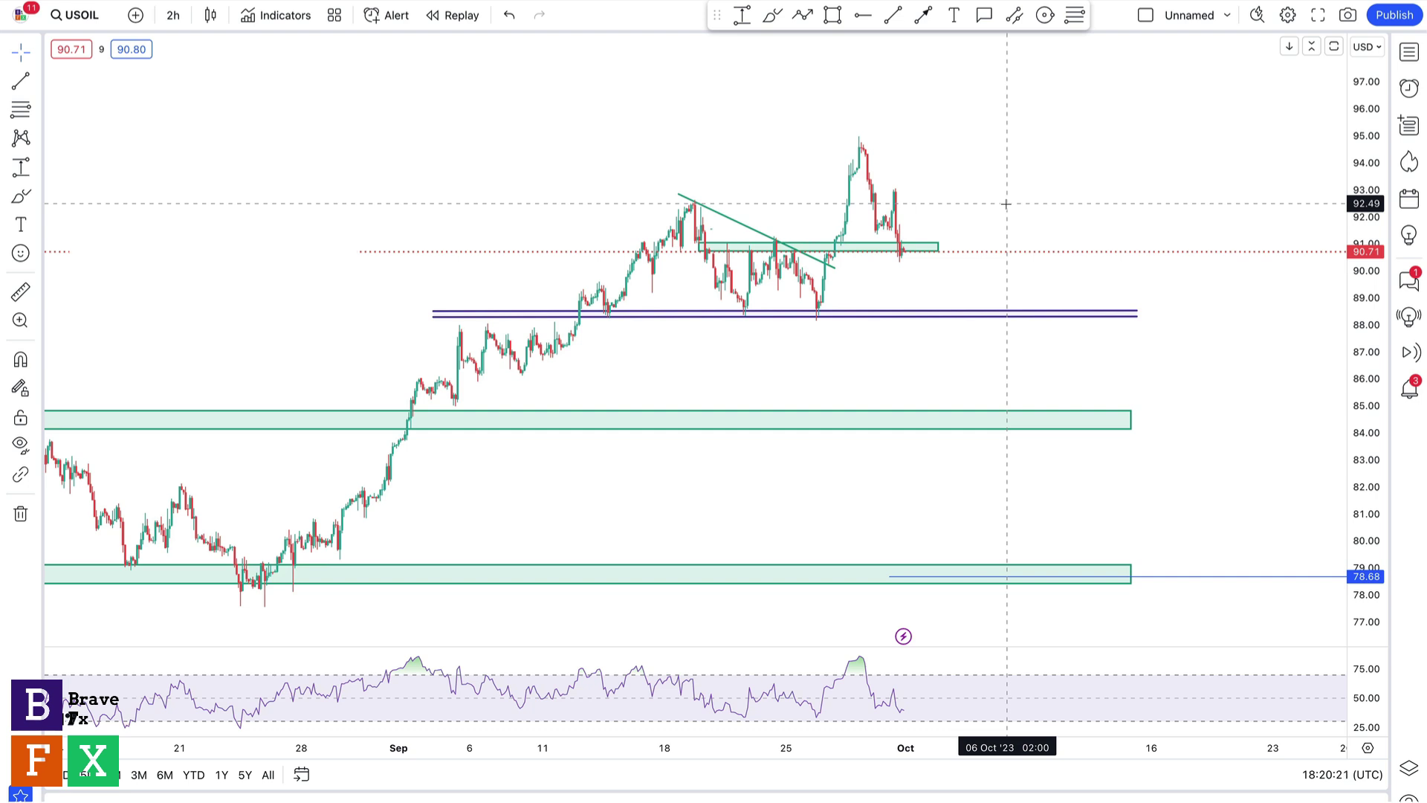
{"action": "left_click", "coordinate": [770, 23]}
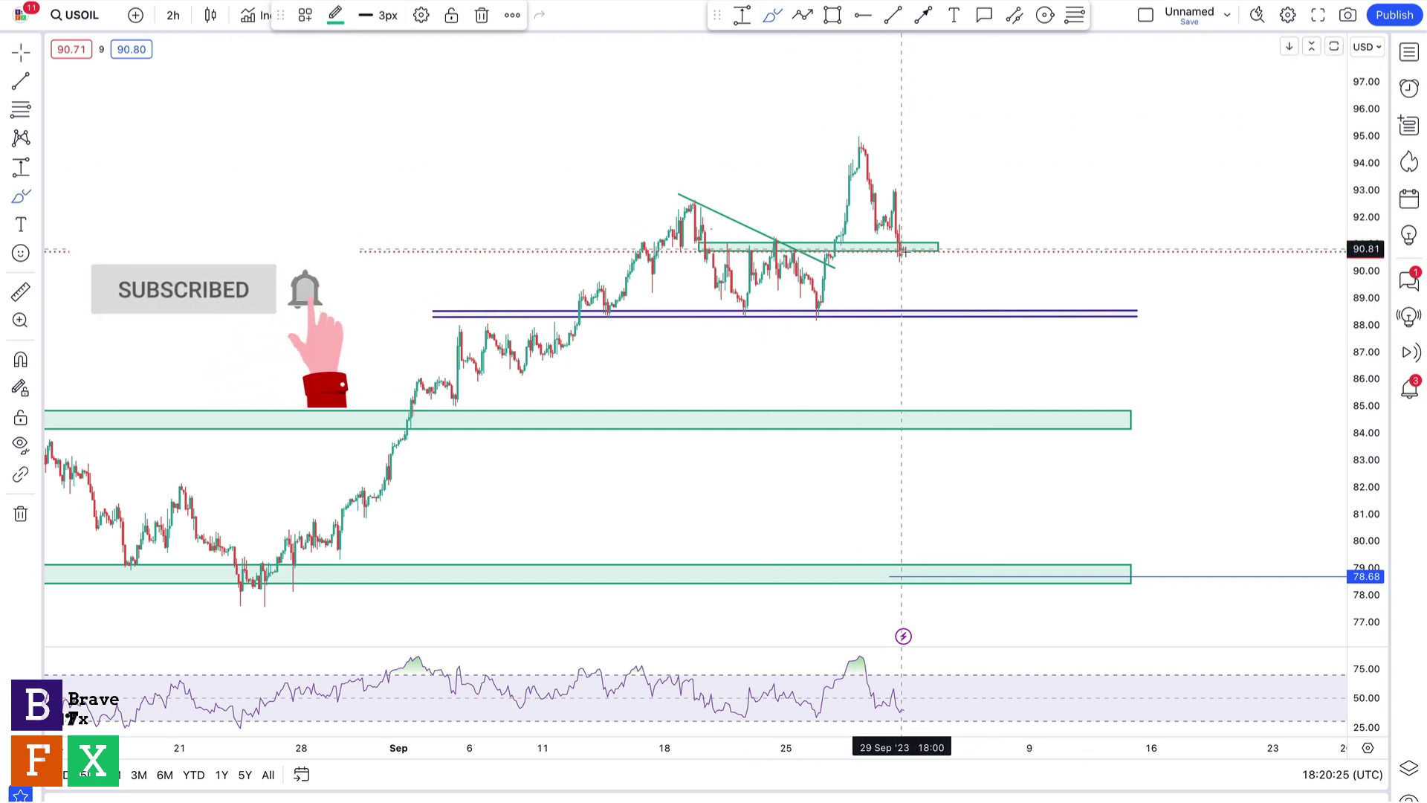
{"action": "left_click_drag", "start_coordinate": [903, 253], "coordinate": [952, 316]}
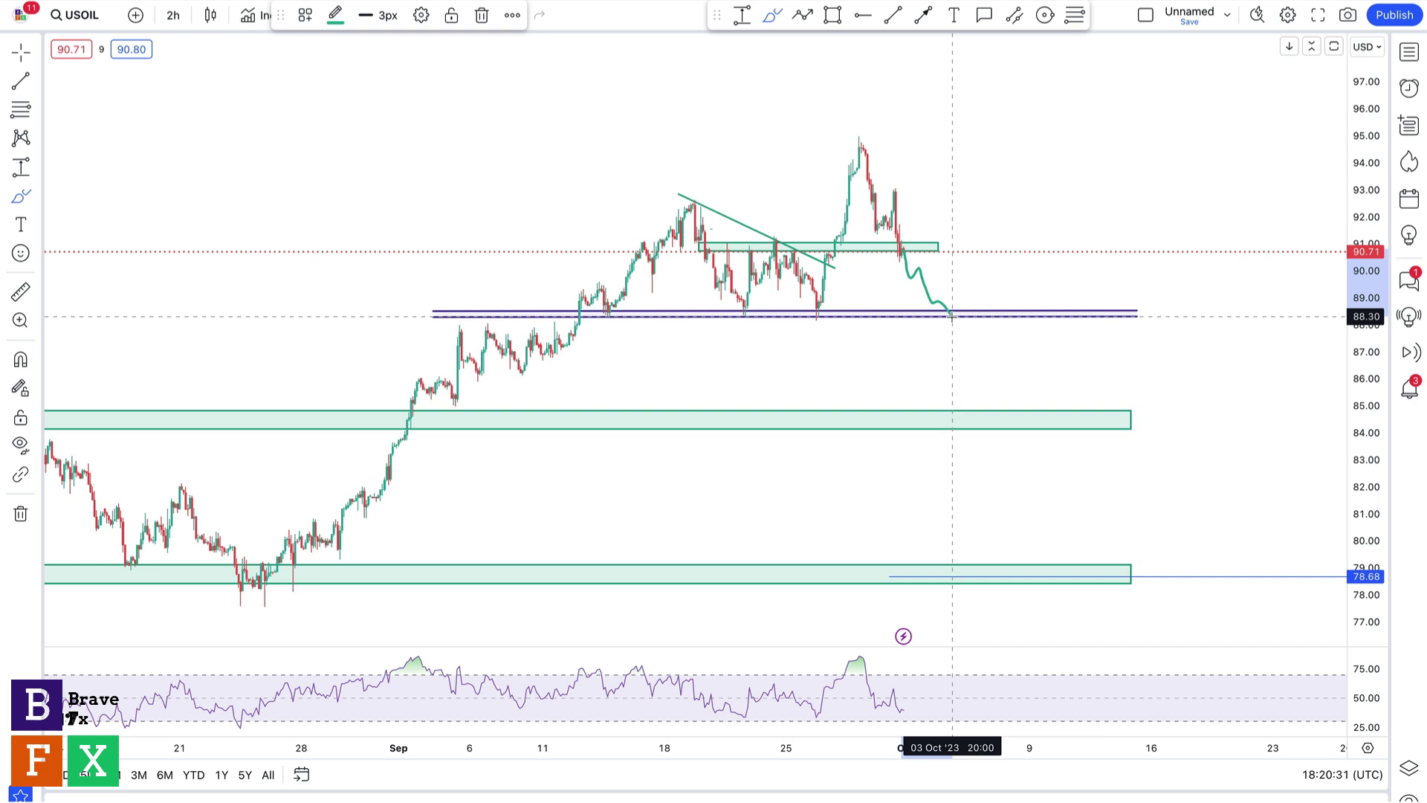
{"action": "mouse_move", "coordinate": [952, 316]}
{"action": "left_mouse_down"}
{"action": "mouse_move", "coordinate": [957, 290]}
{"action": "mouse_move", "coordinate": [1005, 296]}
{"action": "mouse_move", "coordinate": [1053, 91]}
{"action": "left_mouse_up"}
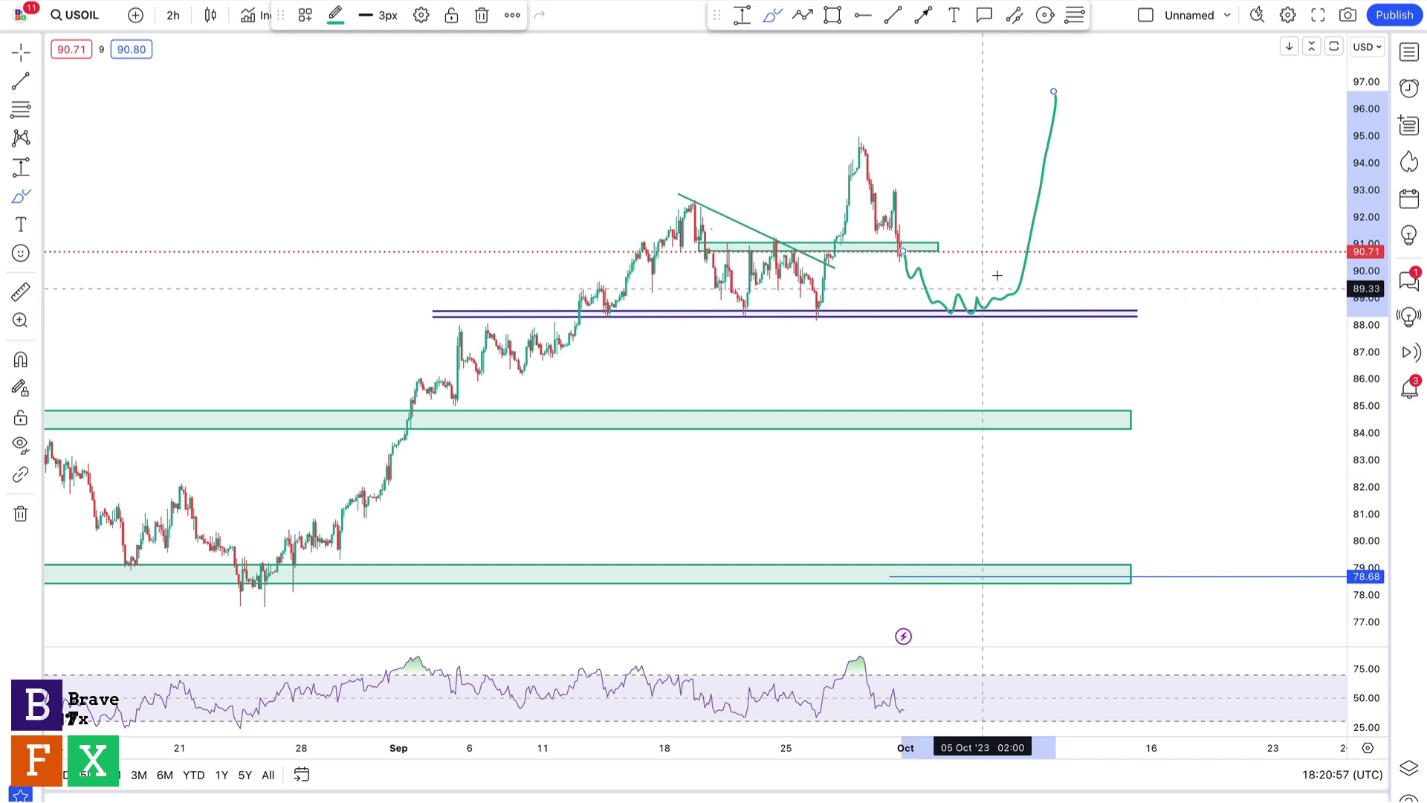
Replace the bullish freehand path with a bearish one that ranges at the purple support and drops to about 84.3
{"action": "key", "text": "Delete"}
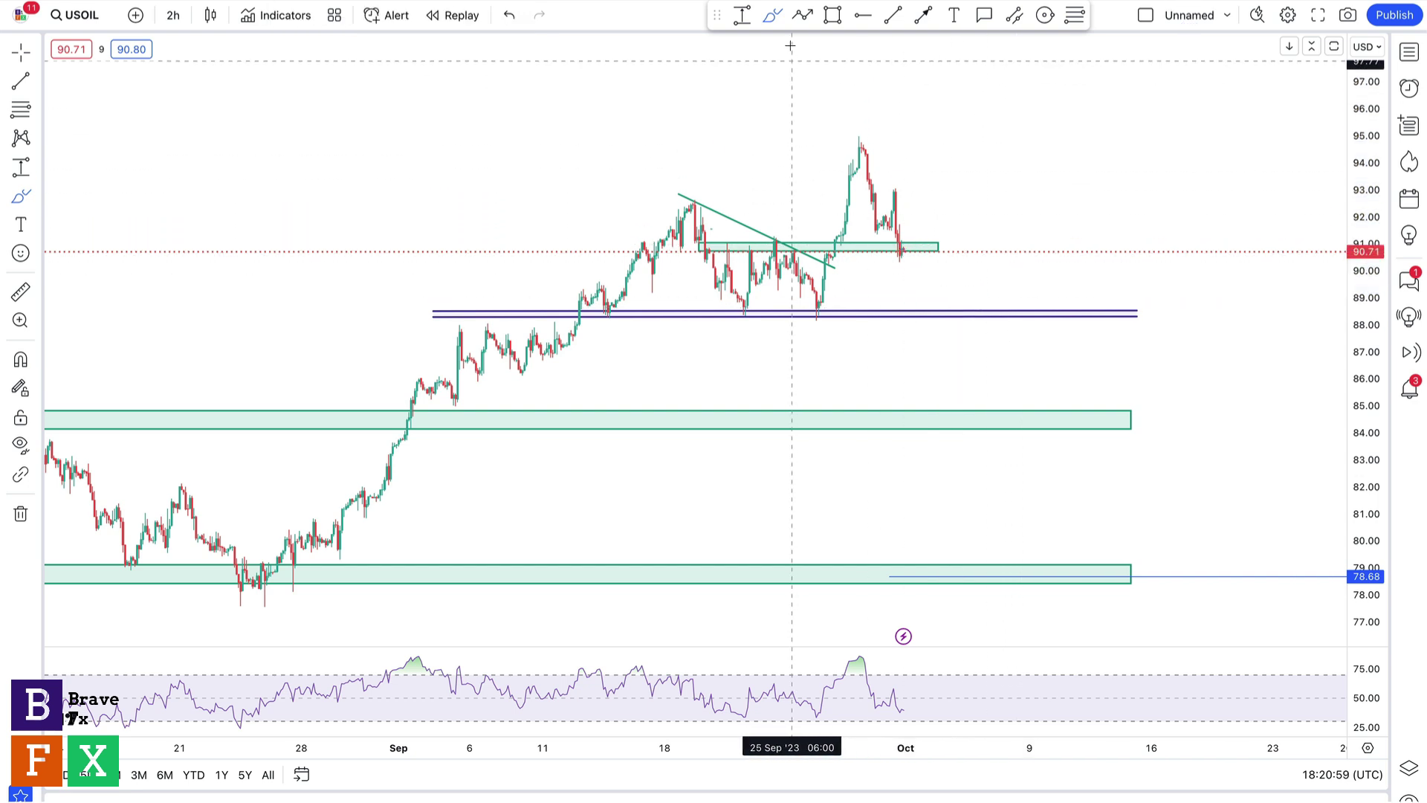
{"action": "left_click", "coordinate": [901, 264]}
{"action": "mouse_move", "coordinate": [902, 264]}
{"action": "left_mouse_down"}
{"action": "mouse_move", "coordinate": [920, 315]}
{"action": "mouse_move", "coordinate": [933, 299]}
{"action": "mouse_move", "coordinate": [968, 302]}
{"action": "mouse_move", "coordinate": [991, 424]}
{"action": "left_mouse_up"}
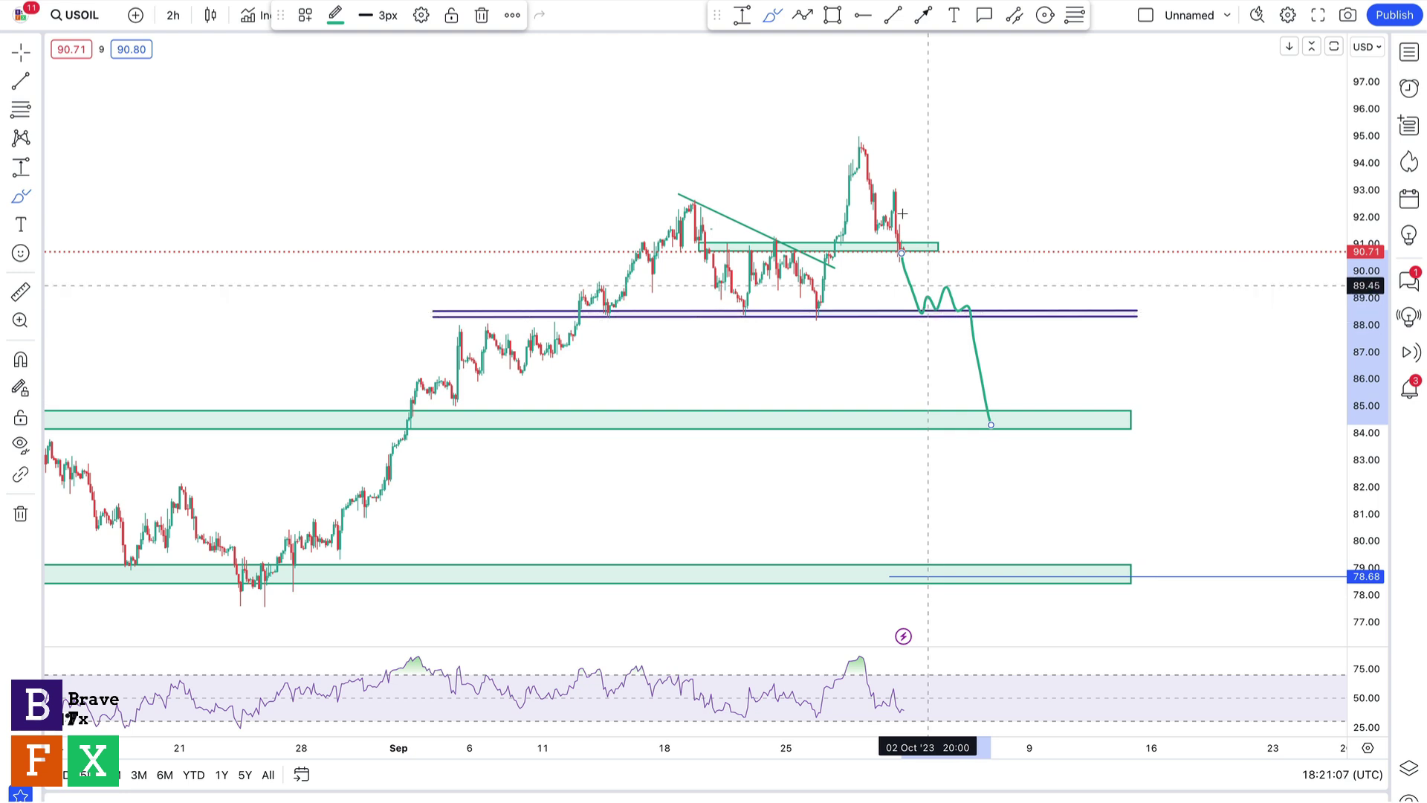
Place horizontal rays at 88.06 just below the purple support and at 89.04 beside the projected consolidation
{"action": "left_click", "coordinate": [856, 21]}
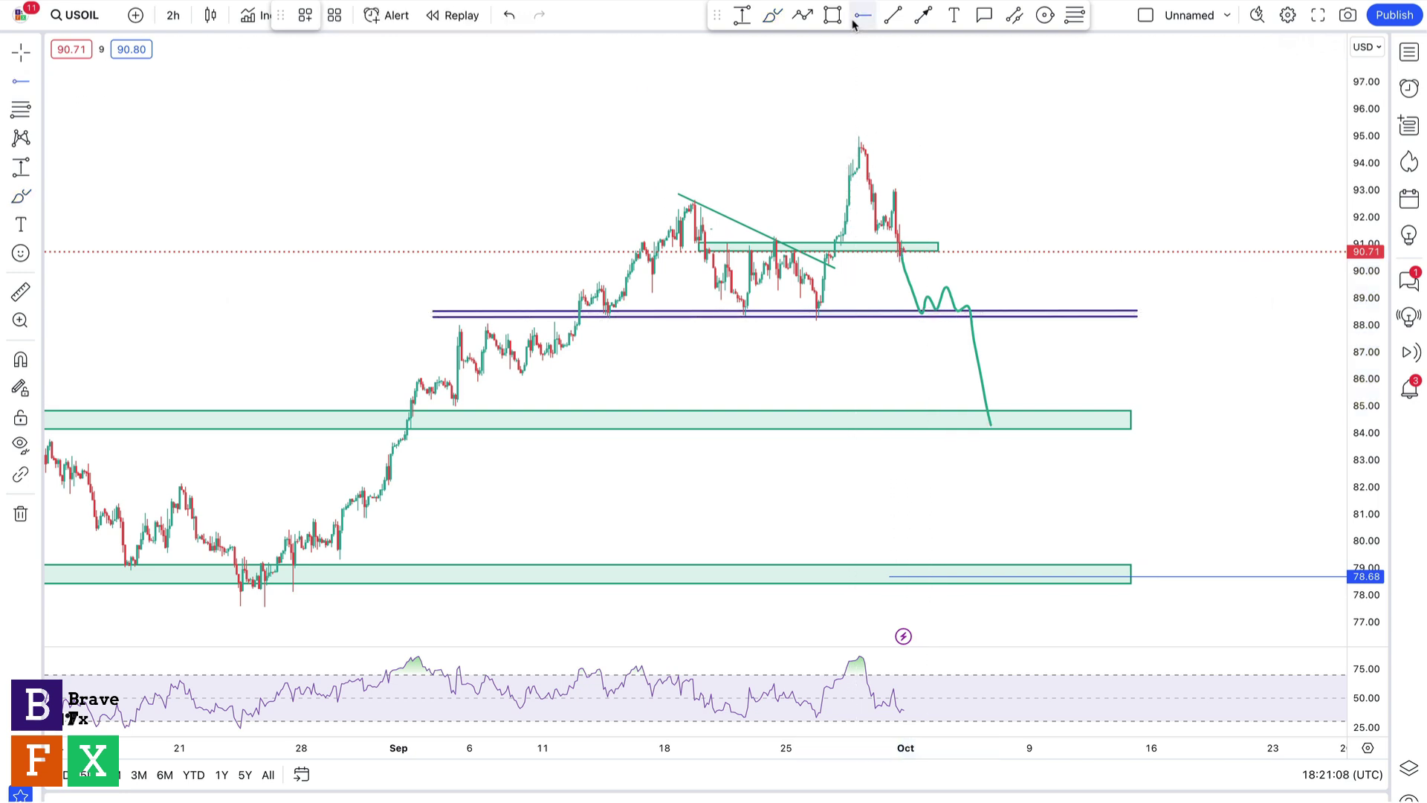
{"action": "left_click", "coordinate": [910, 323]}
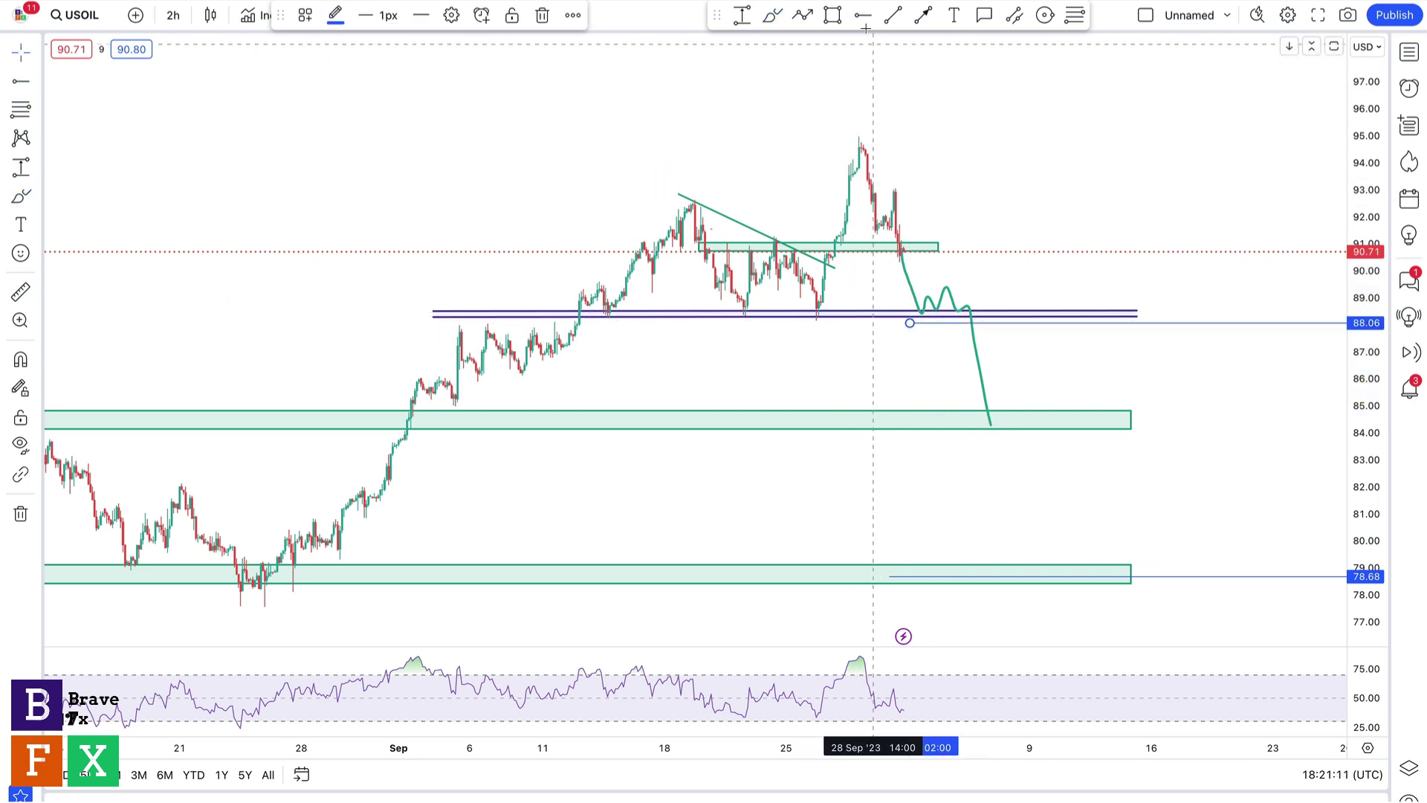
{"action": "left_click", "coordinate": [951, 297]}
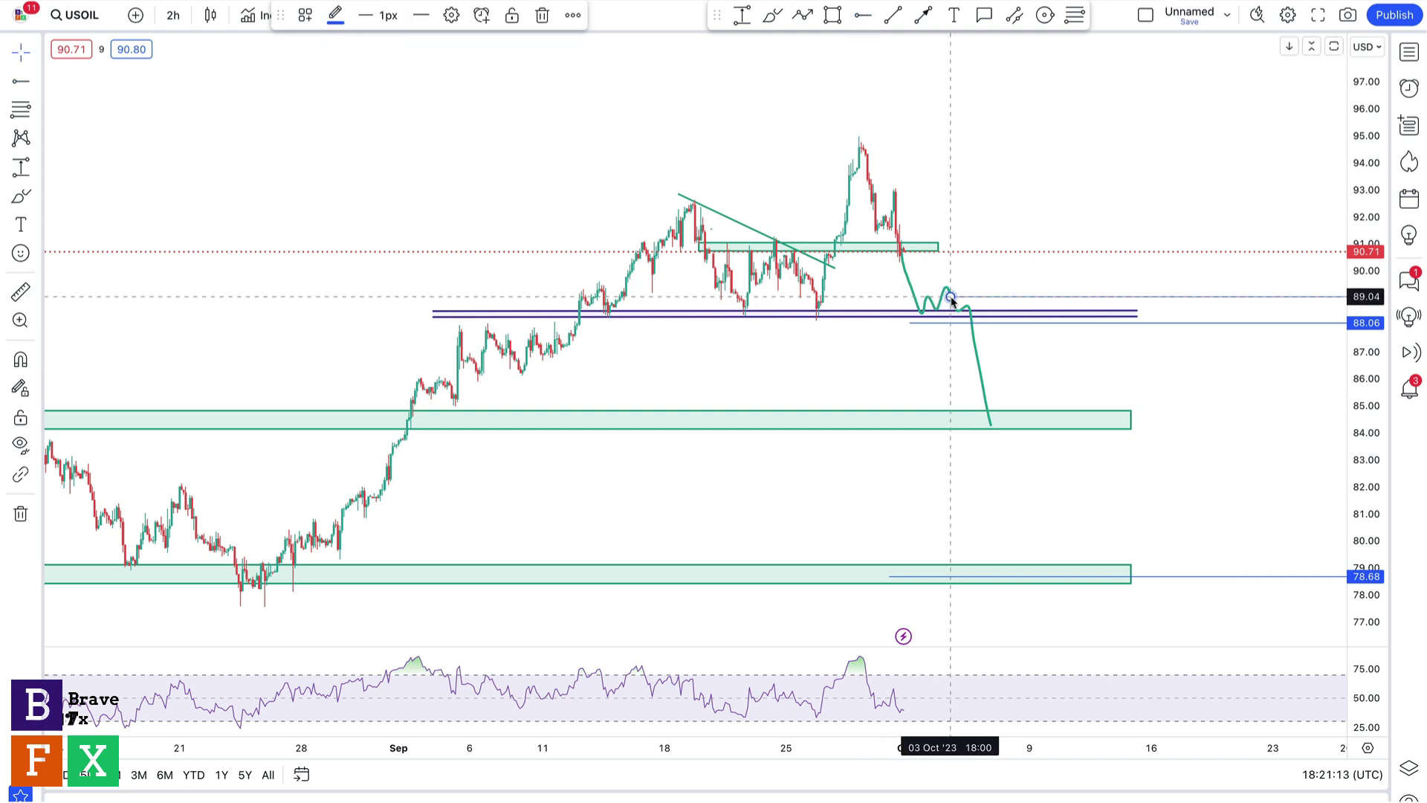
Place horizontal rays at 86.09 near the early-September pullback lows and at 84.73 inside the upper green zone
{"action": "left_click", "coordinate": [864, 15]}
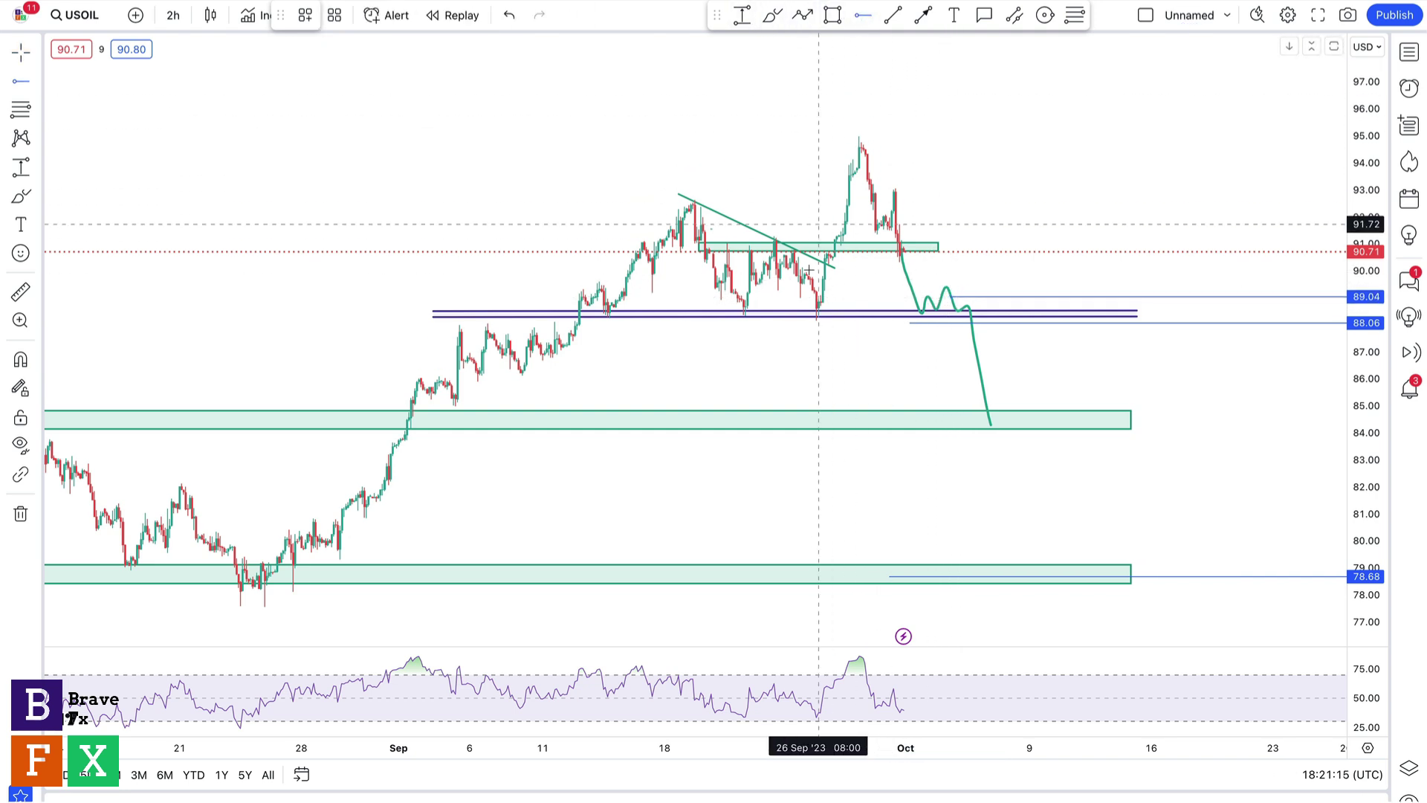
{"action": "left_click", "coordinate": [502, 377]}
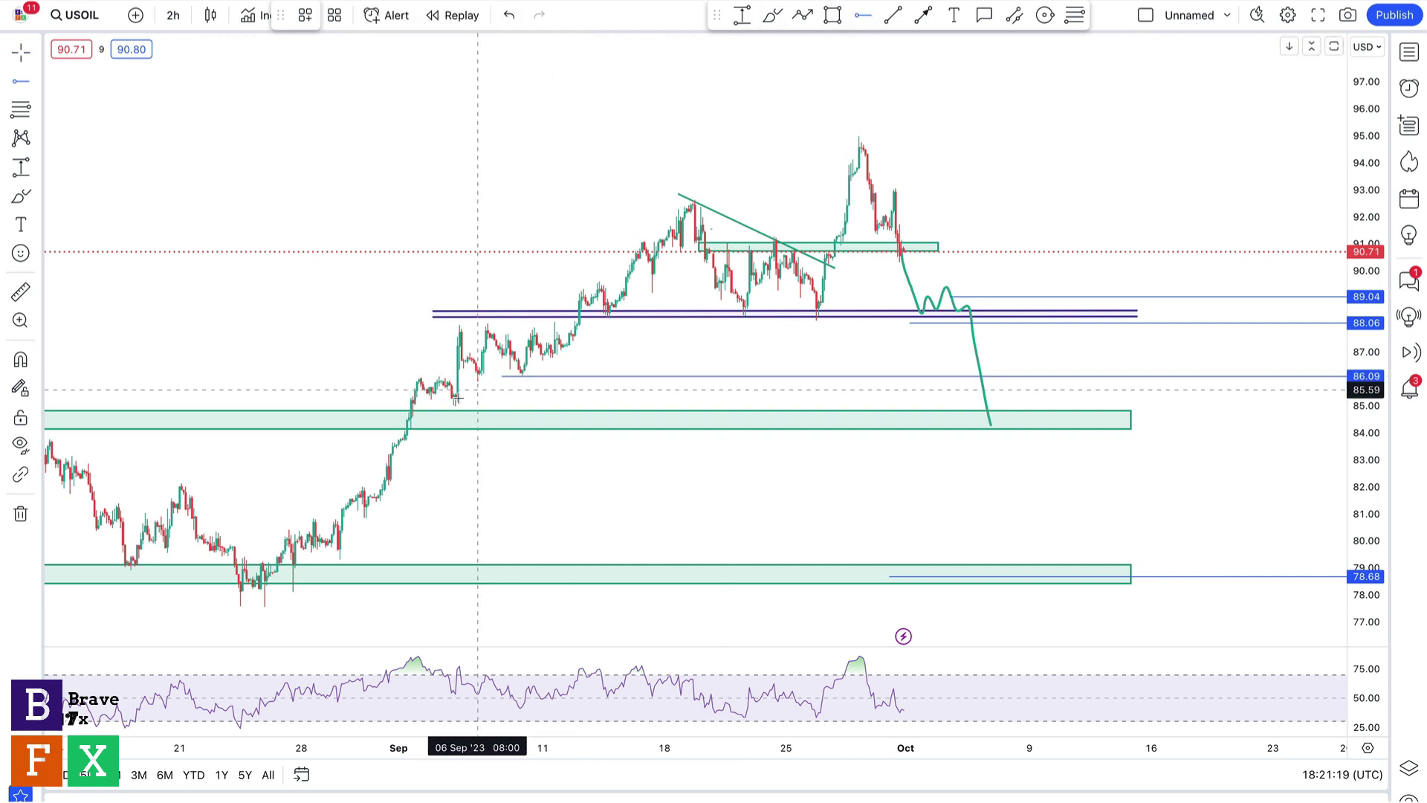
{"action": "left_click", "coordinate": [441, 414]}
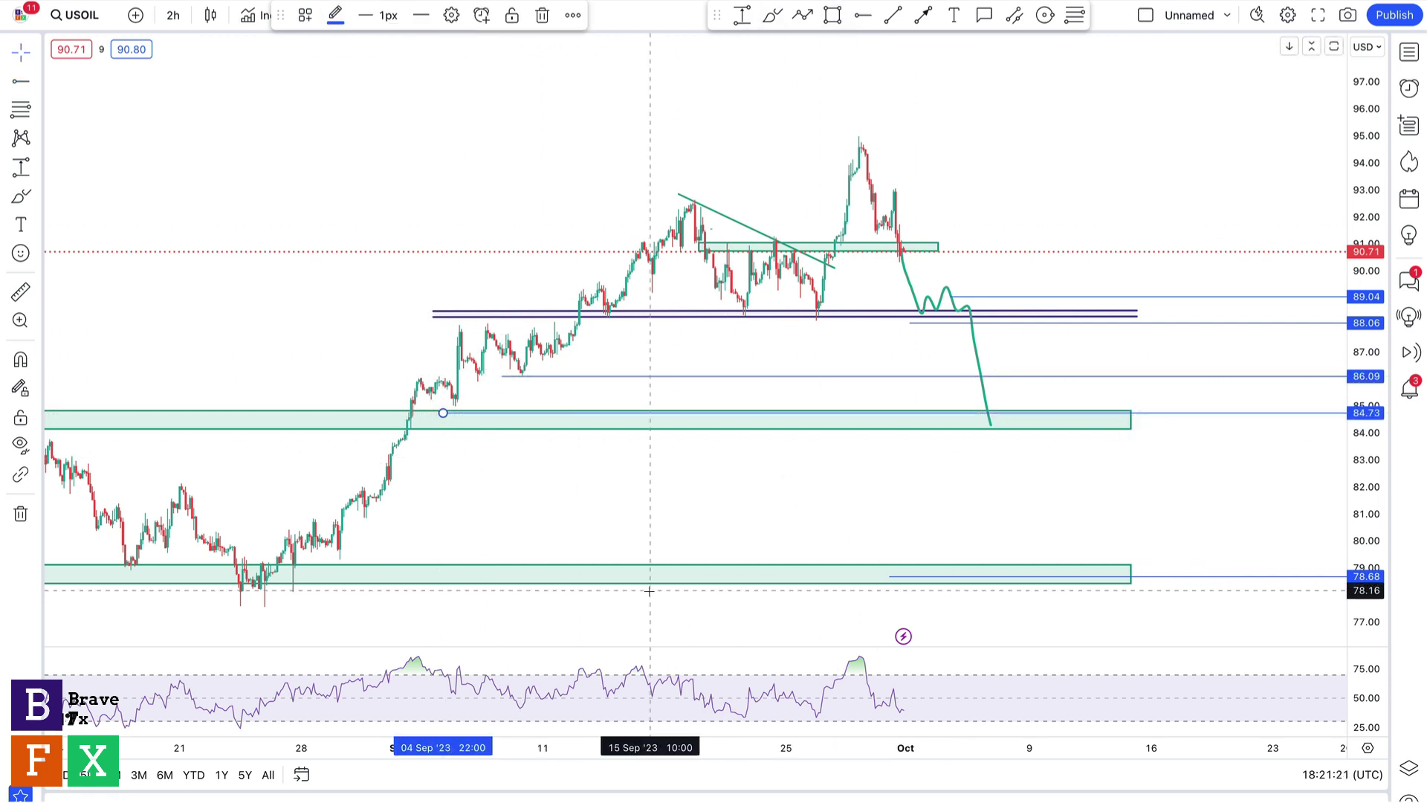
Examine the upper green zone from the August high across to the end of the projected drop
{"action": "left_click", "coordinate": [652, 732]}
{"action": "scroll", "coordinate": [652, 732], "scroll_direction": "down", "scroll_amount": 5}
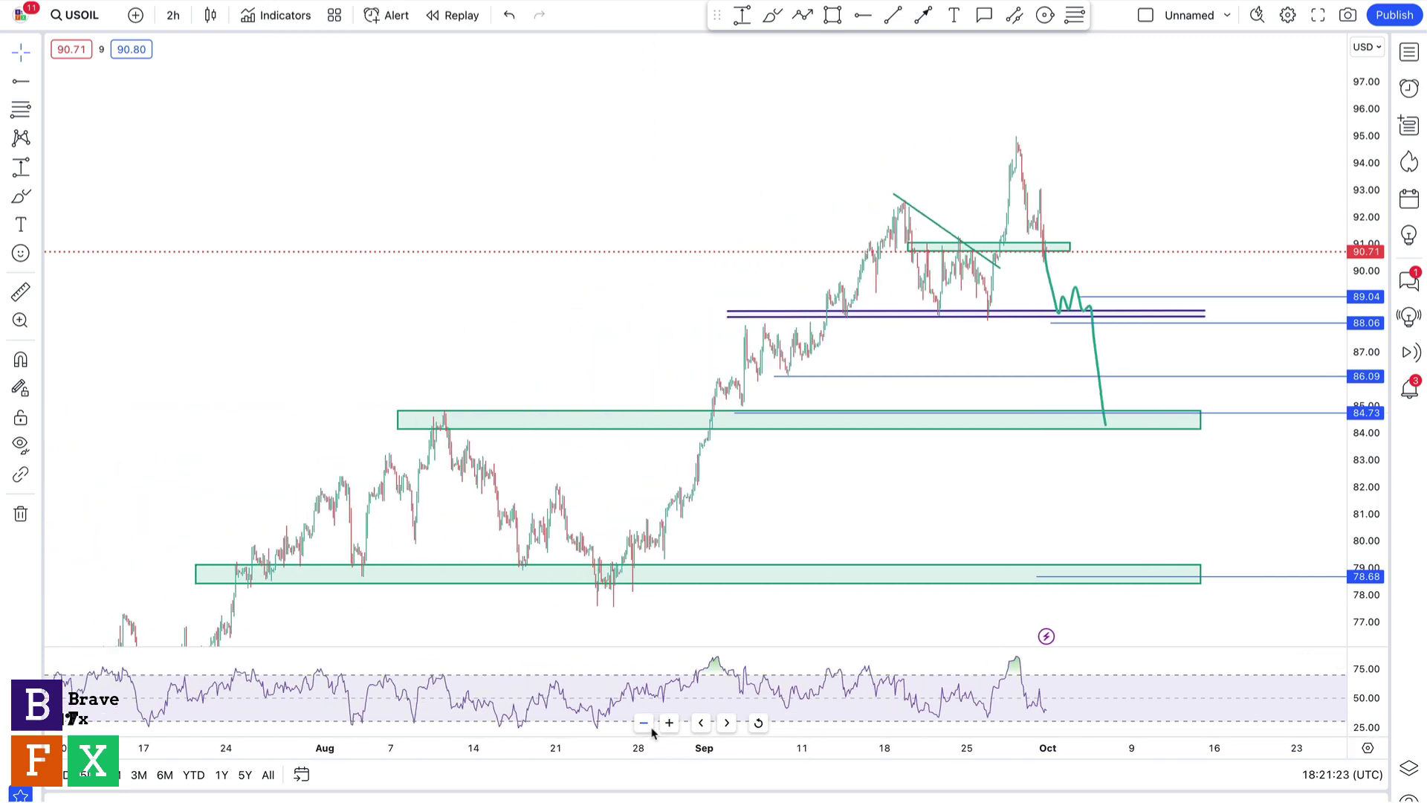
{"action": "left_click", "coordinate": [617, 418]}
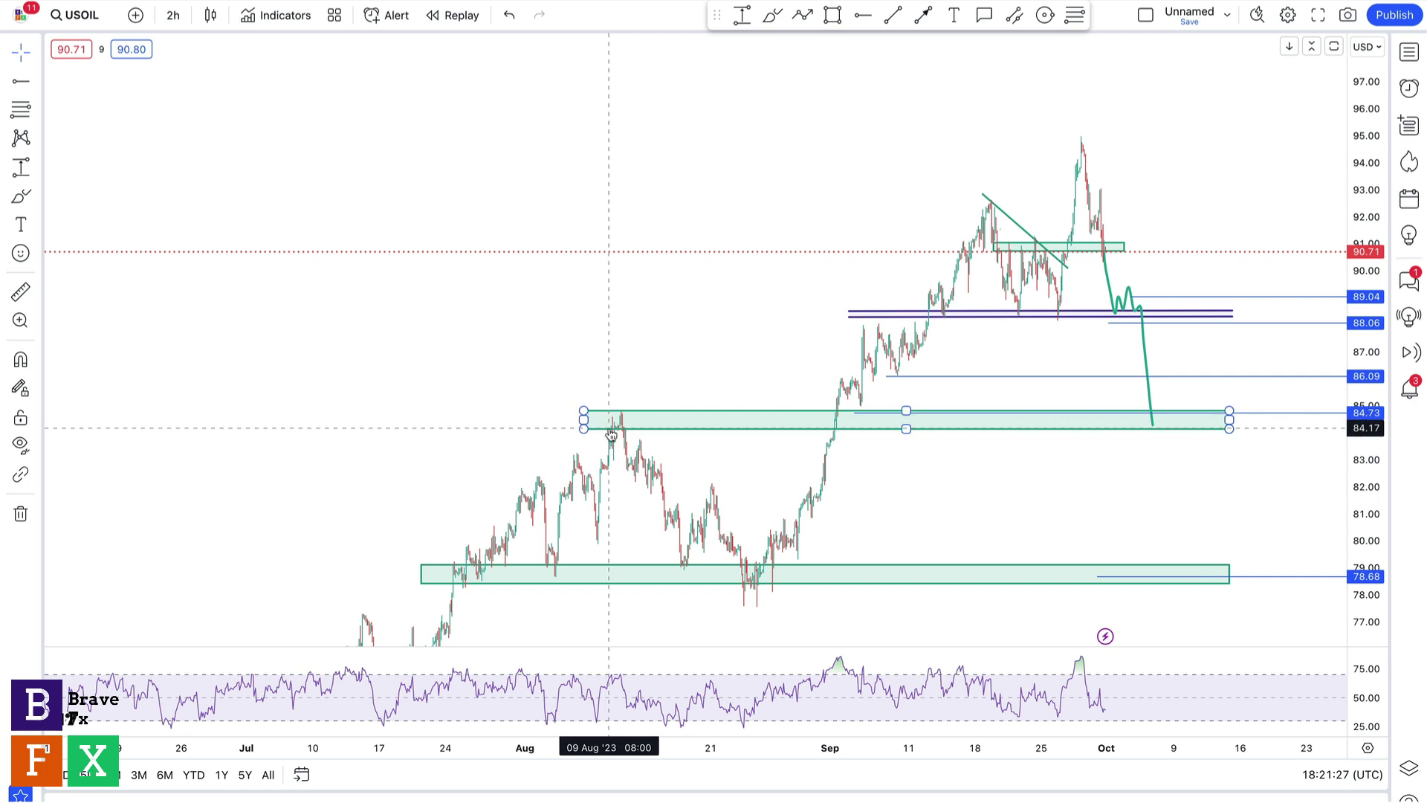
{"action": "left_click", "coordinate": [966, 462]}
{"action": "left_click_drag", "start_coordinate": [1122, 471], "coordinate": [944, 475]}
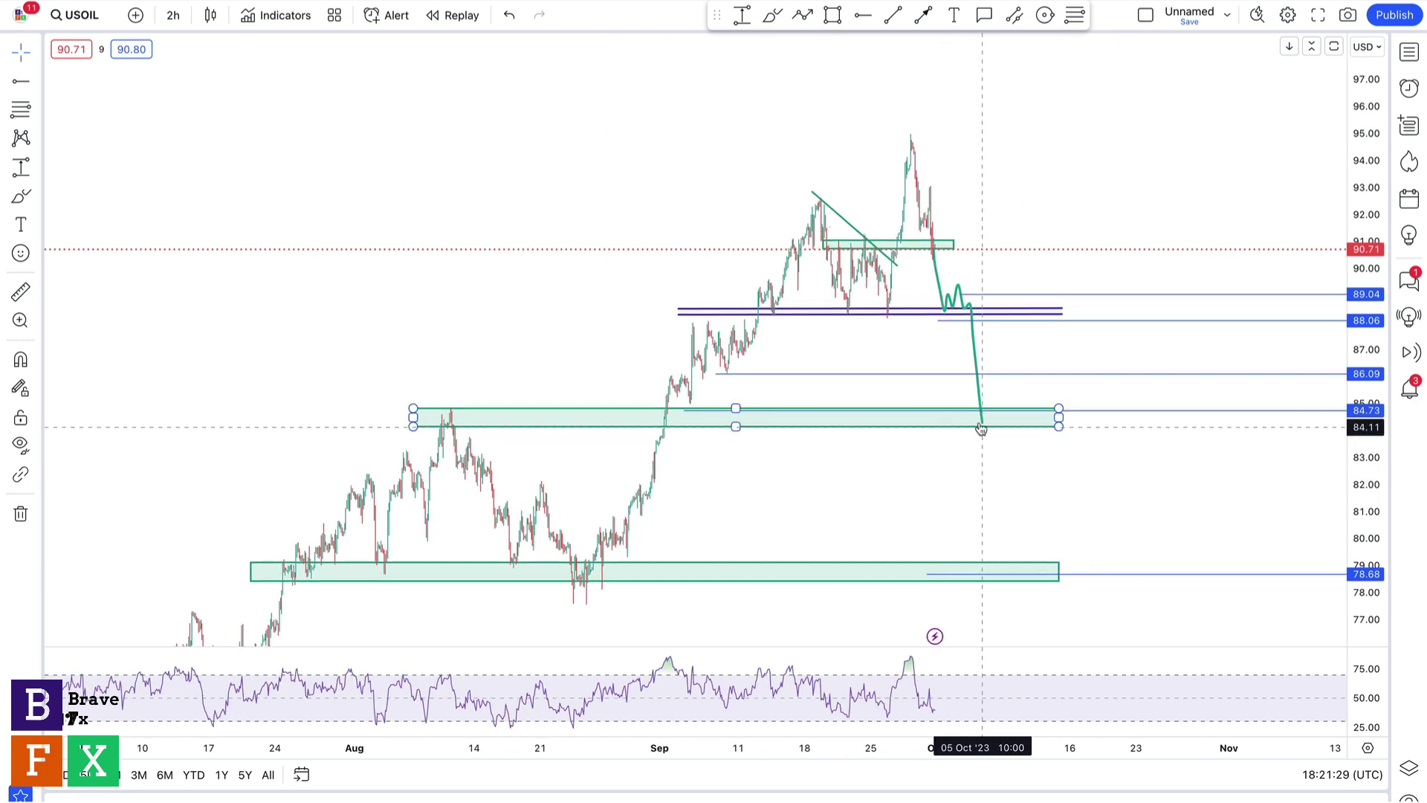